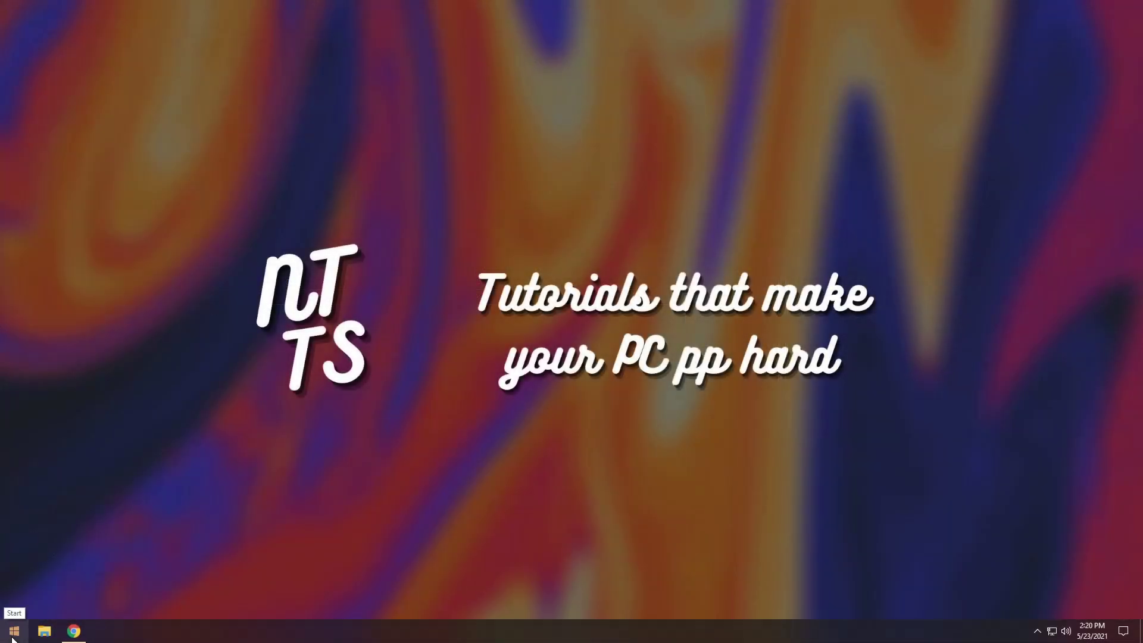
Step: Open the restore point settings and turn on system protection for Local Disk (C:)
{"action": "left_click", "coordinate": [12, 637]}
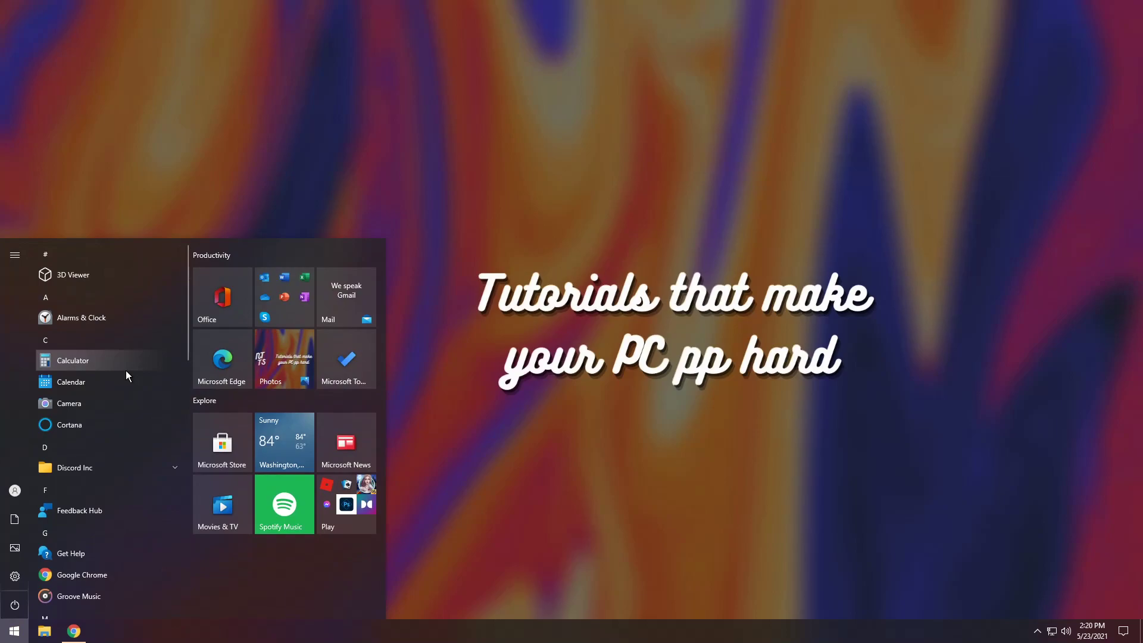
{"action": "type", "text": "restore"}
{"action": "key", "text": "Return"}
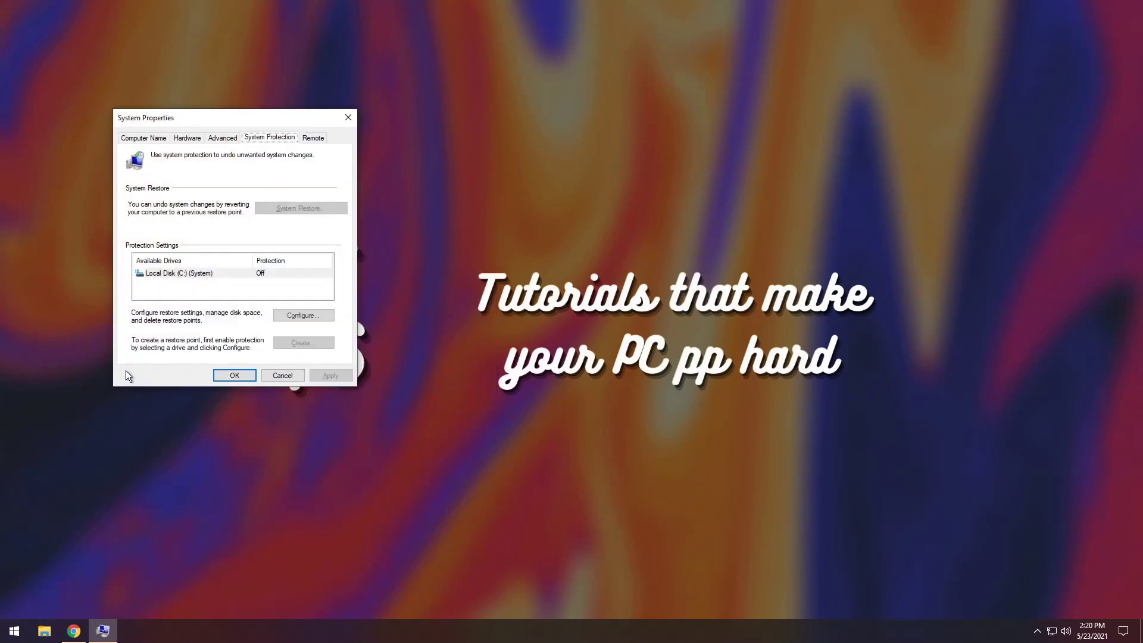
{"action": "left_click_drag", "start_coordinate": [201, 118], "coordinate": [578, 144]}
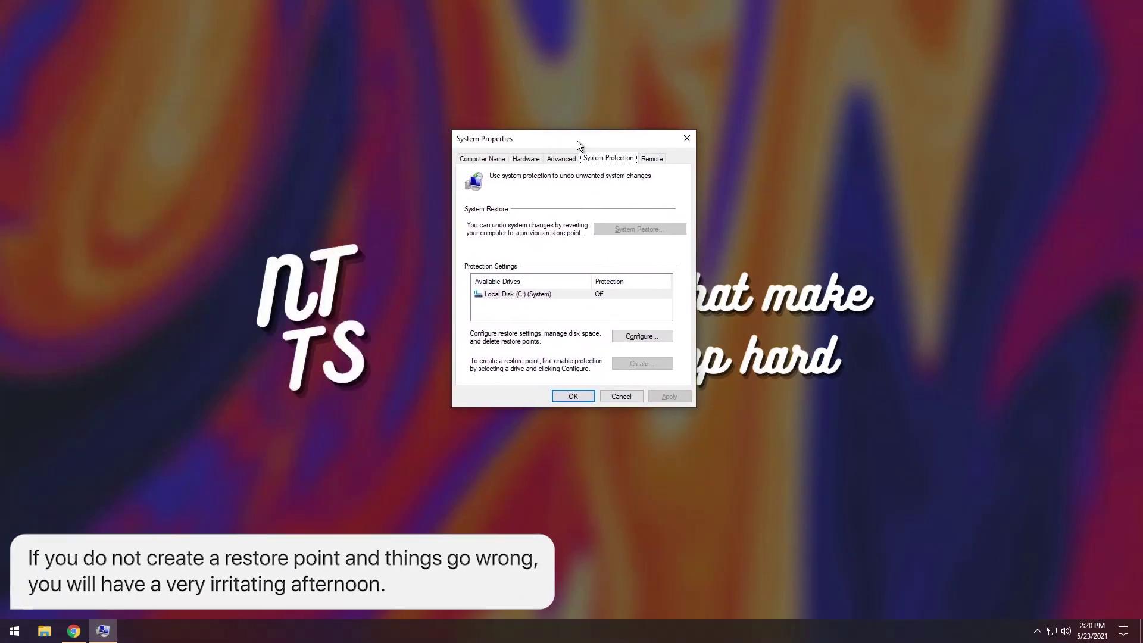
{"action": "left_click", "coordinate": [637, 337]}
{"action": "left_click", "coordinate": [511, 225]}
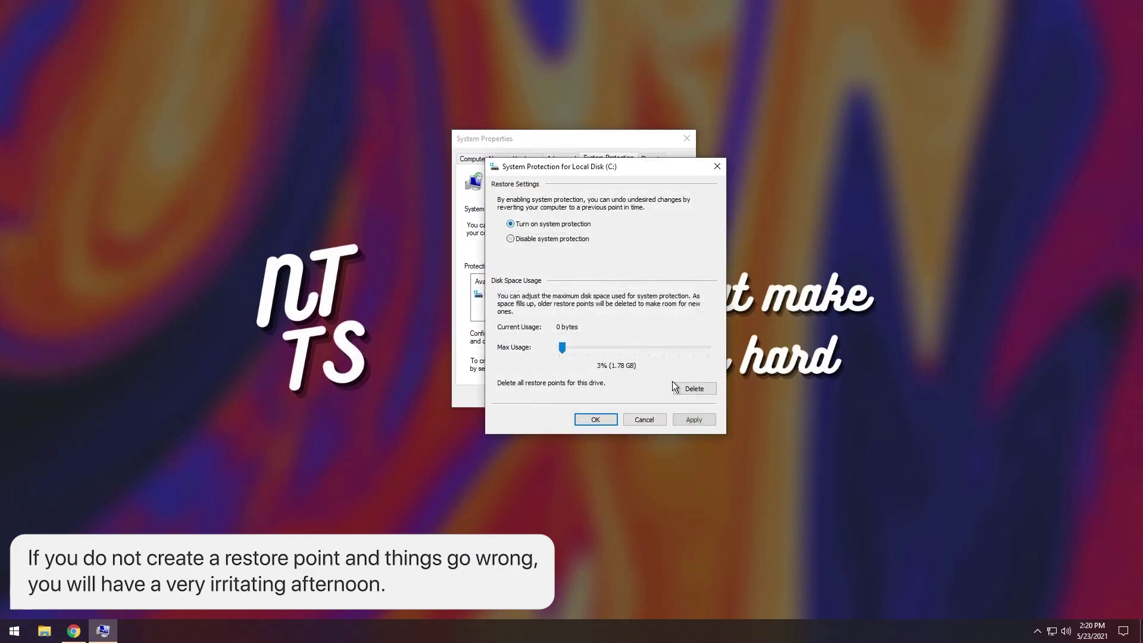
{"action": "left_click", "coordinate": [694, 420]}
{"action": "left_click", "coordinate": [594, 420]}
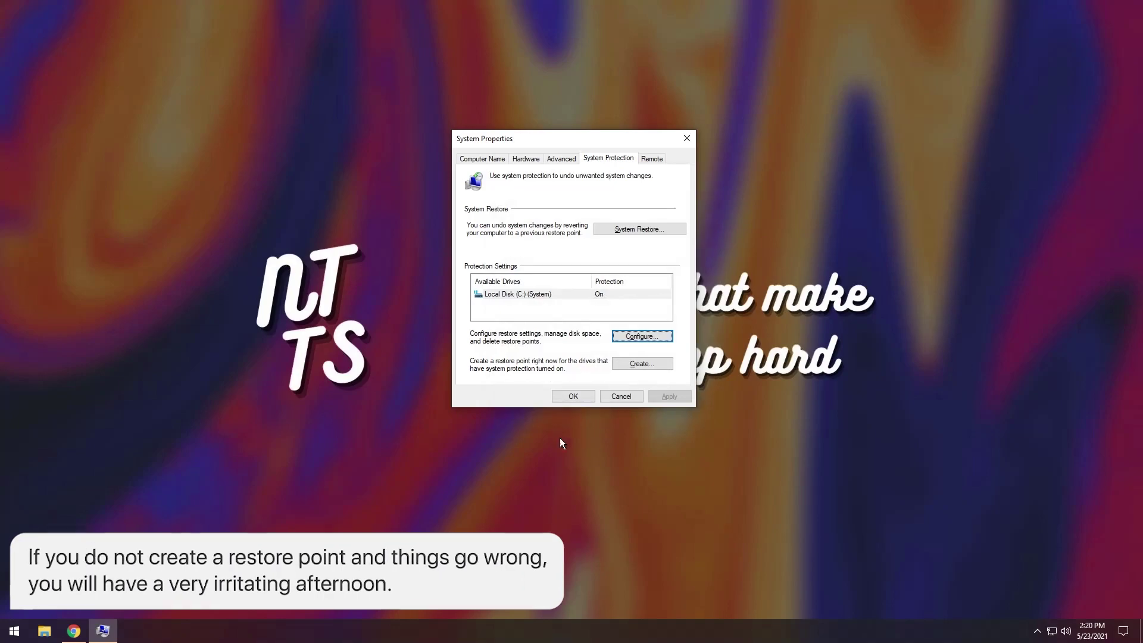
Step: Create a restore point described as "Pre-Theme" and close the System Properties window
{"action": "left_click", "coordinate": [643, 362]}
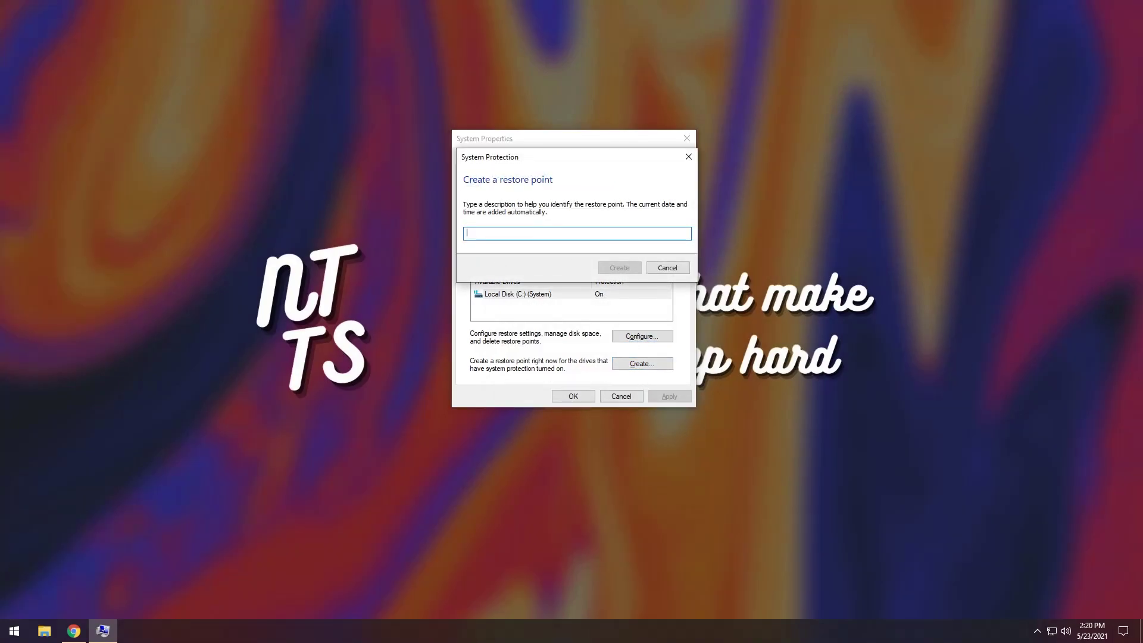
{"action": "type", "text": "Pre-Theme"}
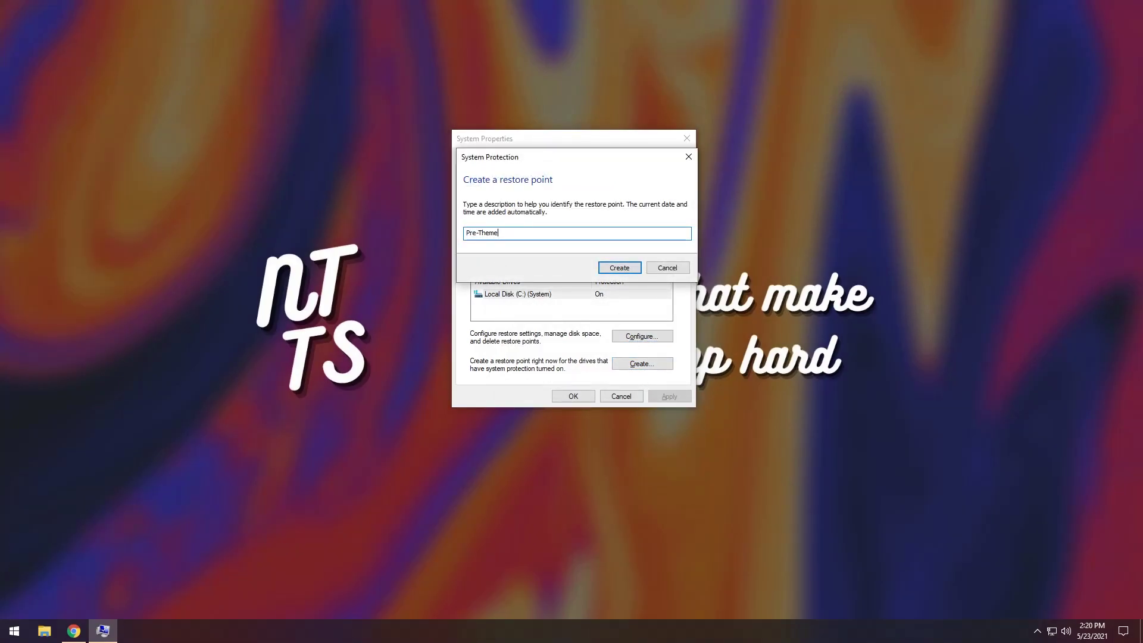
{"action": "left_click", "coordinate": [619, 267]}
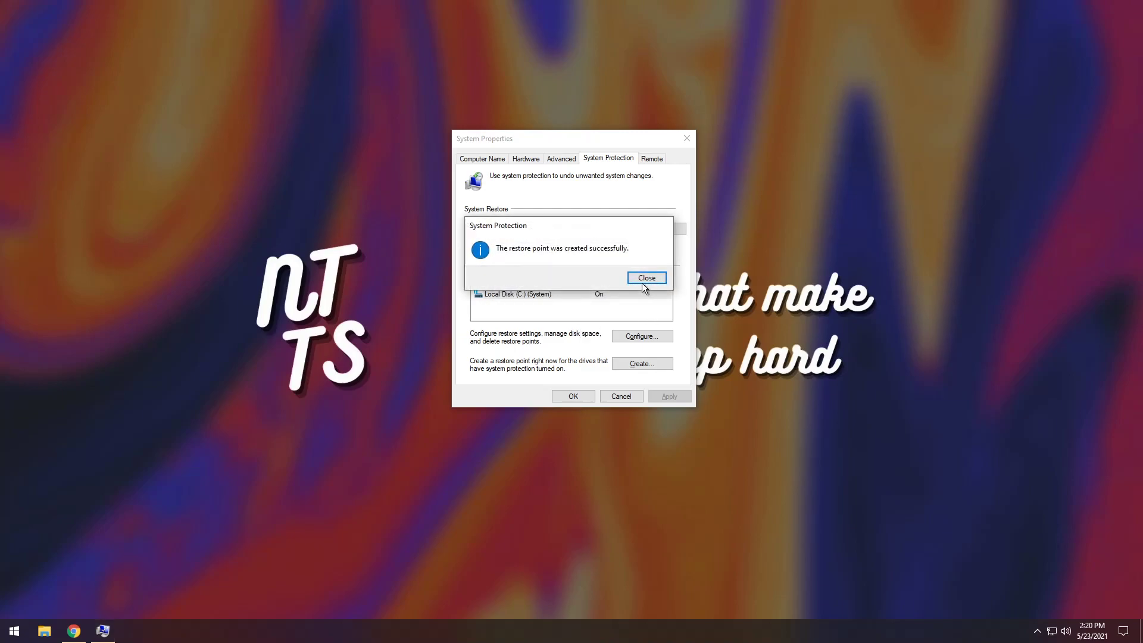
{"action": "left_click", "coordinate": [641, 279]}
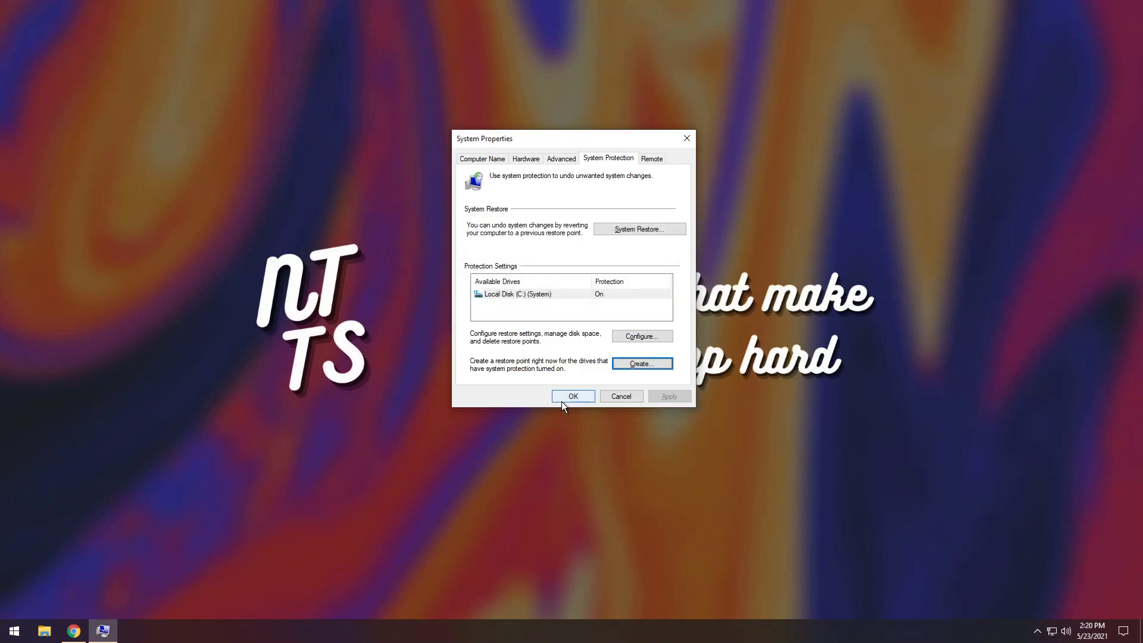
{"action": "left_click", "coordinate": [562, 402]}
Step: Switch to Chrome and download ThemeTool.exe v2.1.2 and 7TSP GUI 2019 Edition, closing both download pages
{"action": "left_click", "coordinate": [73, 631]}
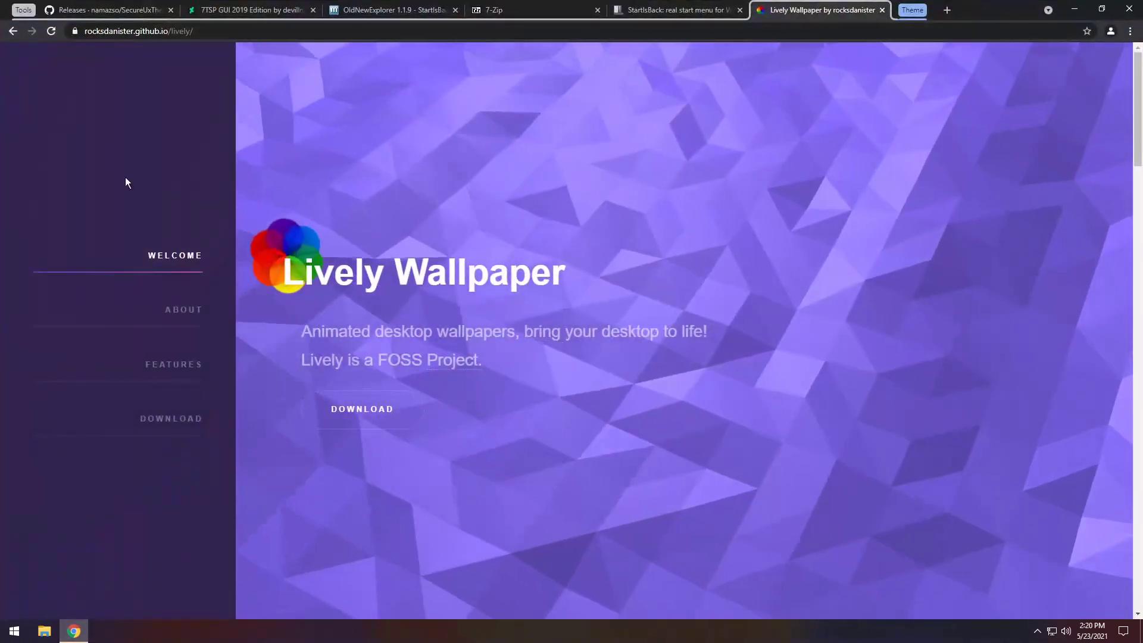
{"action": "mouse_move", "coordinate": [67, 5]}
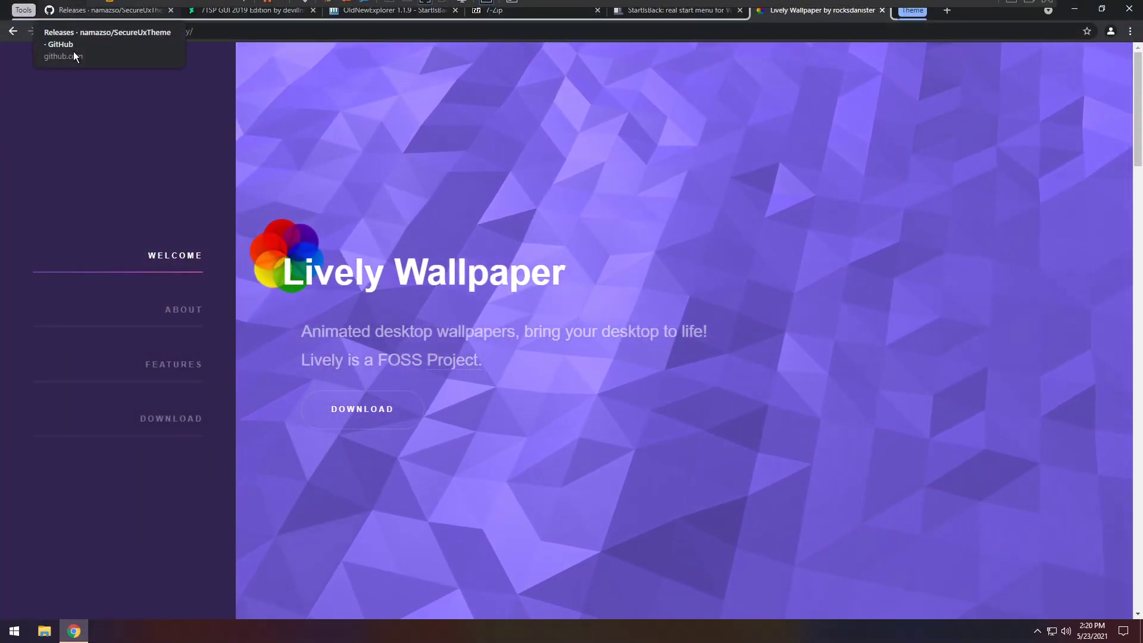
{"action": "left_click", "coordinate": [102, 8]}
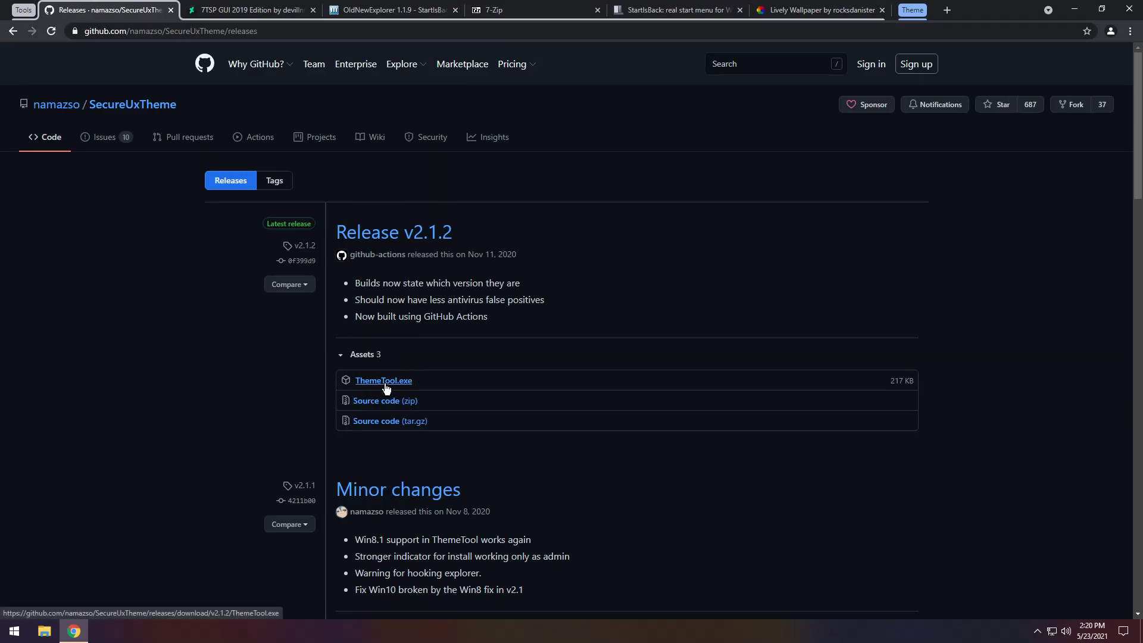
{"action": "left_click", "coordinate": [170, 10]}
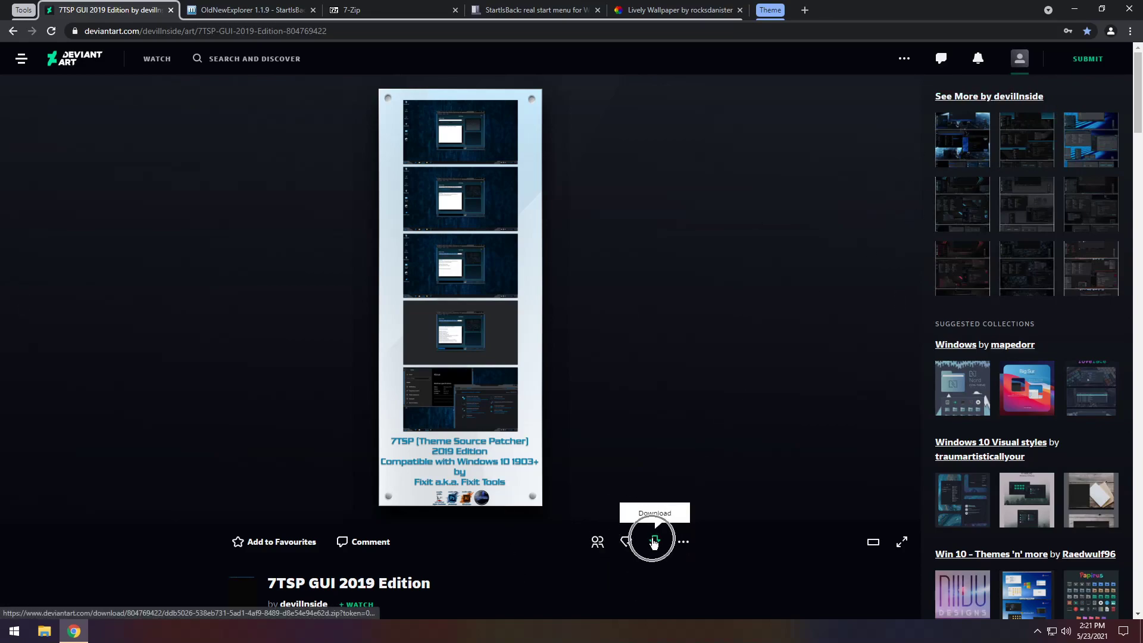
{"action": "left_click", "coordinate": [171, 10]}
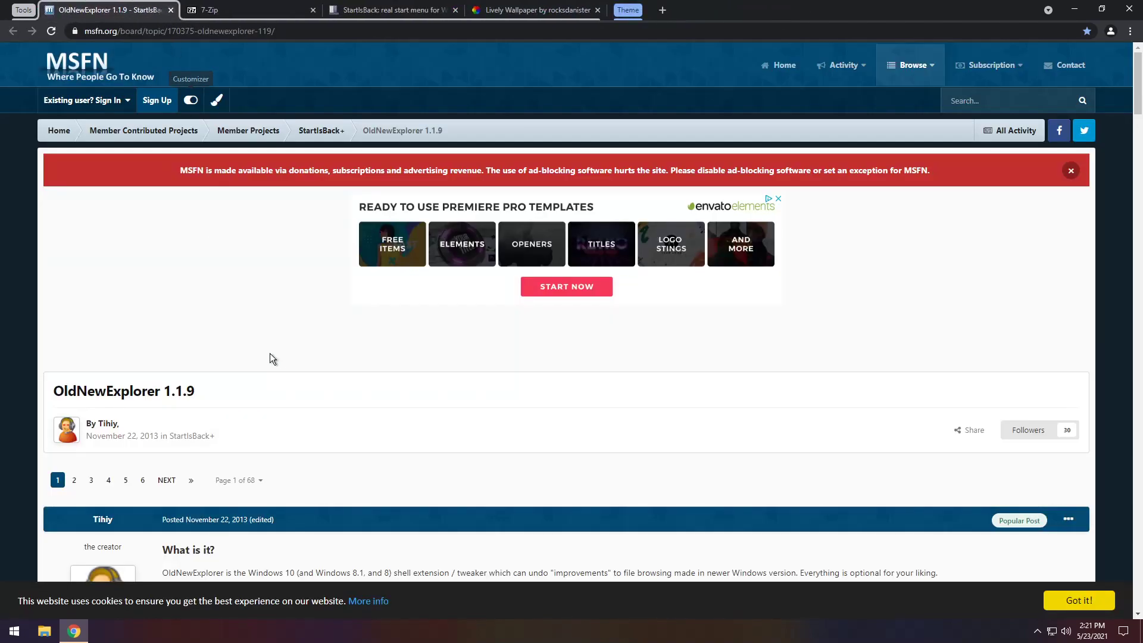
Step: Download OldNewExplorer.rar from the Download section of the OldNewExplorer 1.1.9 forum post
{"action": "scroll", "coordinate": [299, 353], "scroll_direction": "down", "scroll_amount": 2}
{"action": "scroll", "coordinate": [325, 331], "scroll_direction": "down", "scroll_amount": 15}
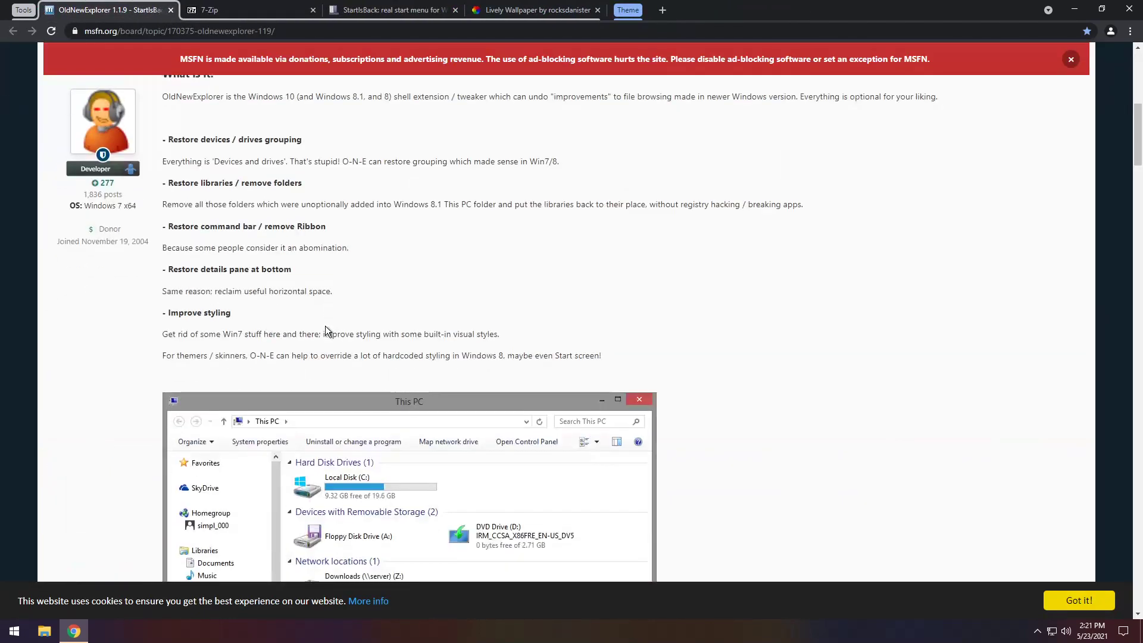
{"action": "left_click", "coordinate": [225, 374]}
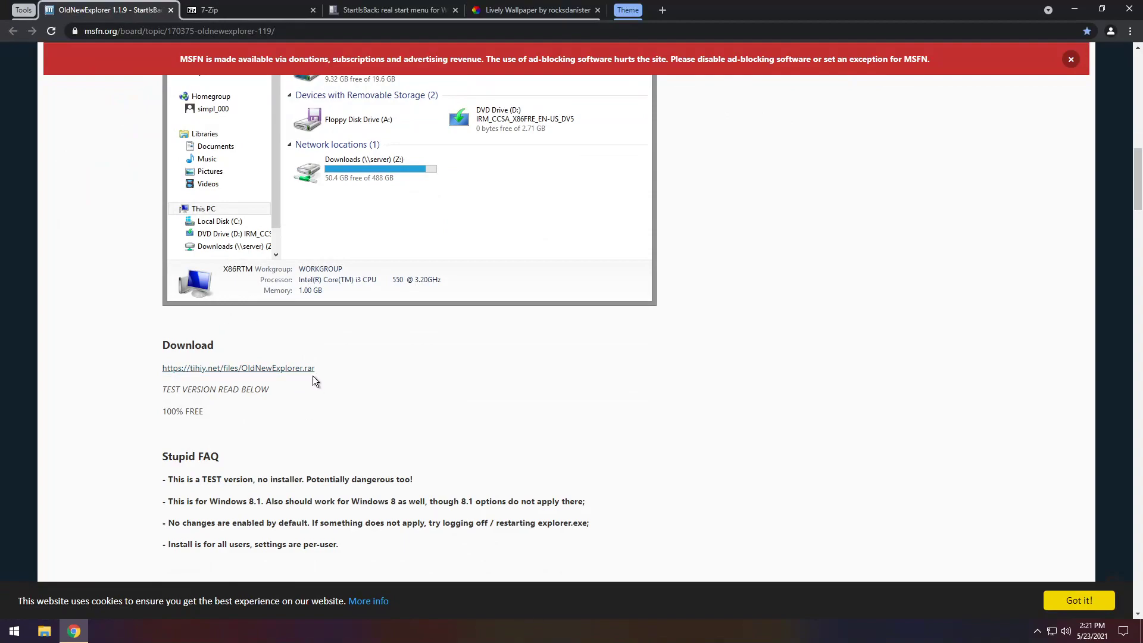
Step: Download 64-bit 7-Zip 19.00 and StartIsBack++ 2.9.13, closing their pages and the OldNewExplorer page
{"action": "left_click", "coordinate": [180, 18]}
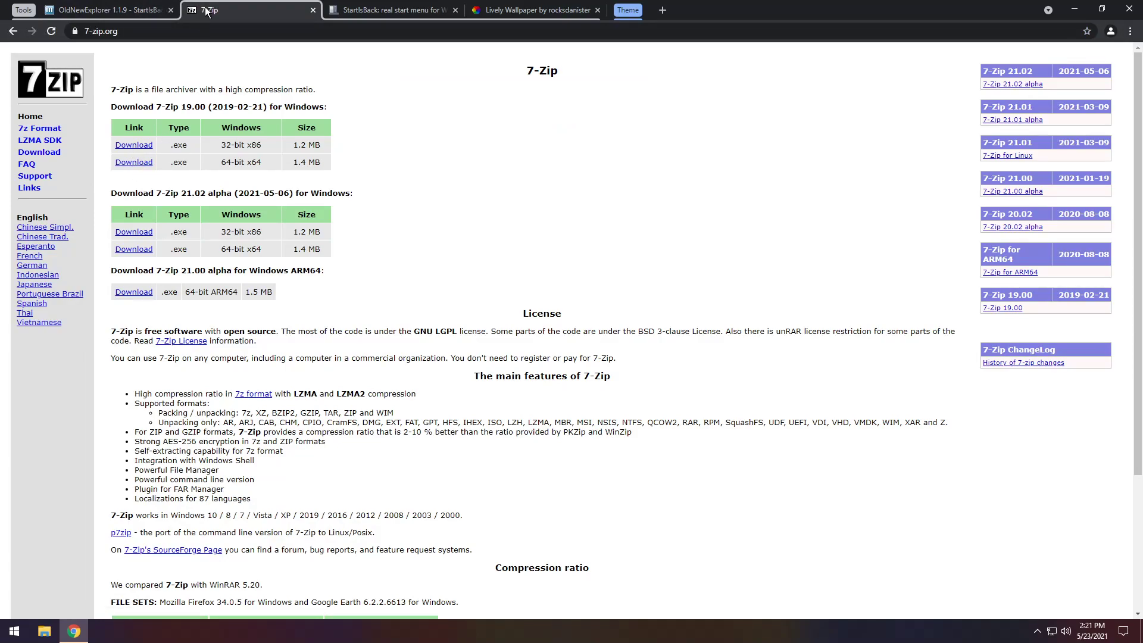
{"action": "left_click", "coordinate": [171, 10]}
{"action": "left_click", "coordinate": [172, 10]}
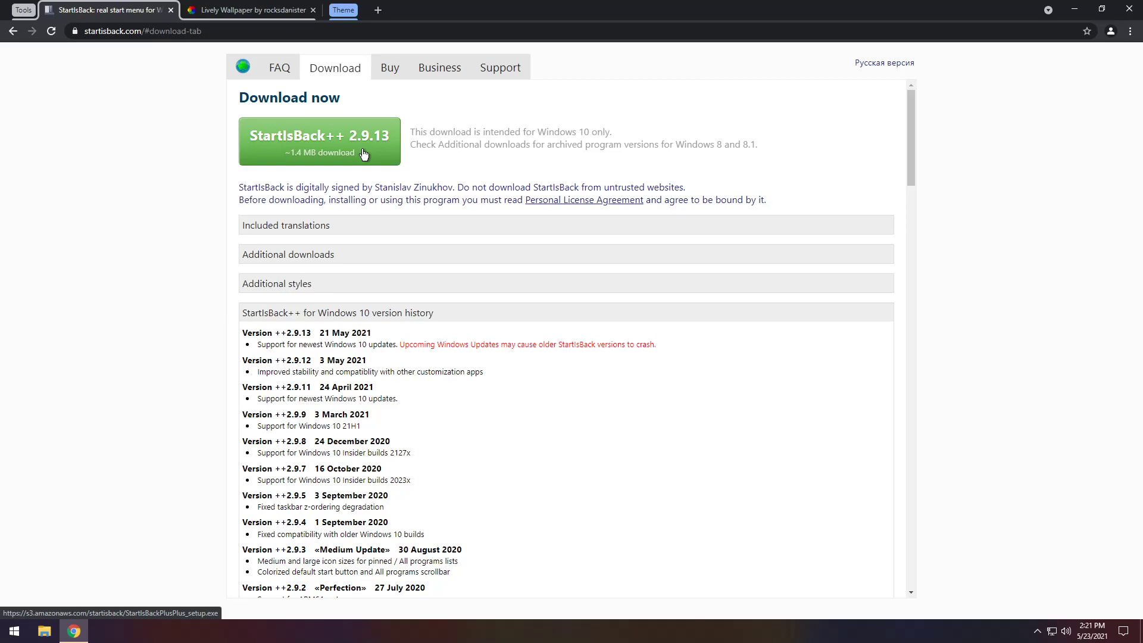
{"action": "left_click", "coordinate": [170, 11]}
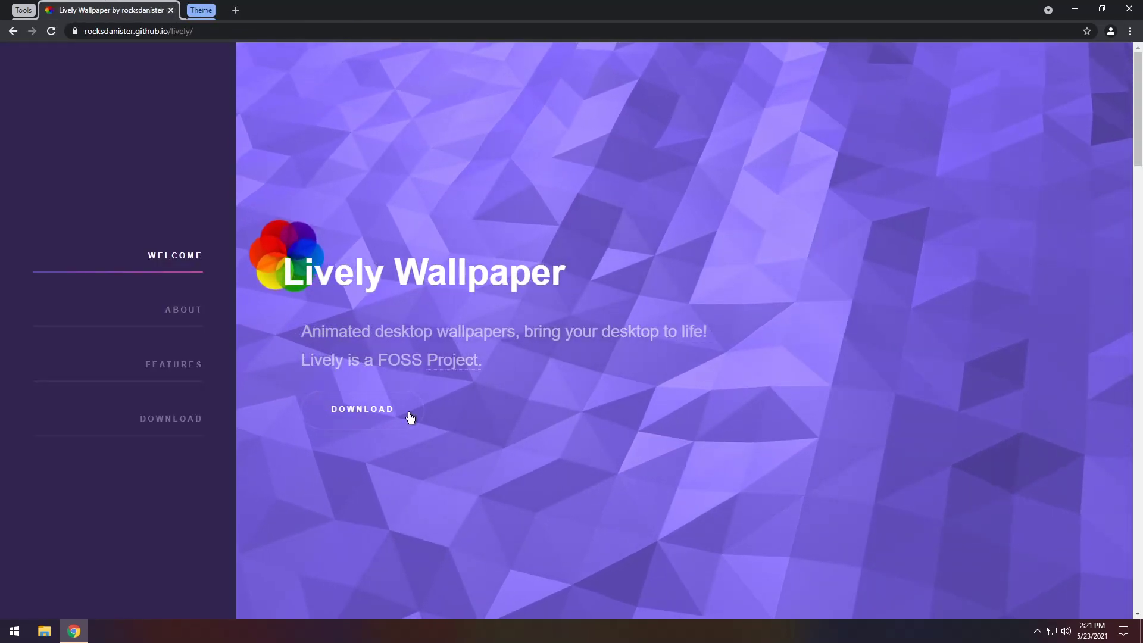
Step: Download the Lively Wallpaper v1.5.0.0 installer and close its page once the Theme tab group is expanded
{"action": "left_click", "coordinate": [359, 411]}
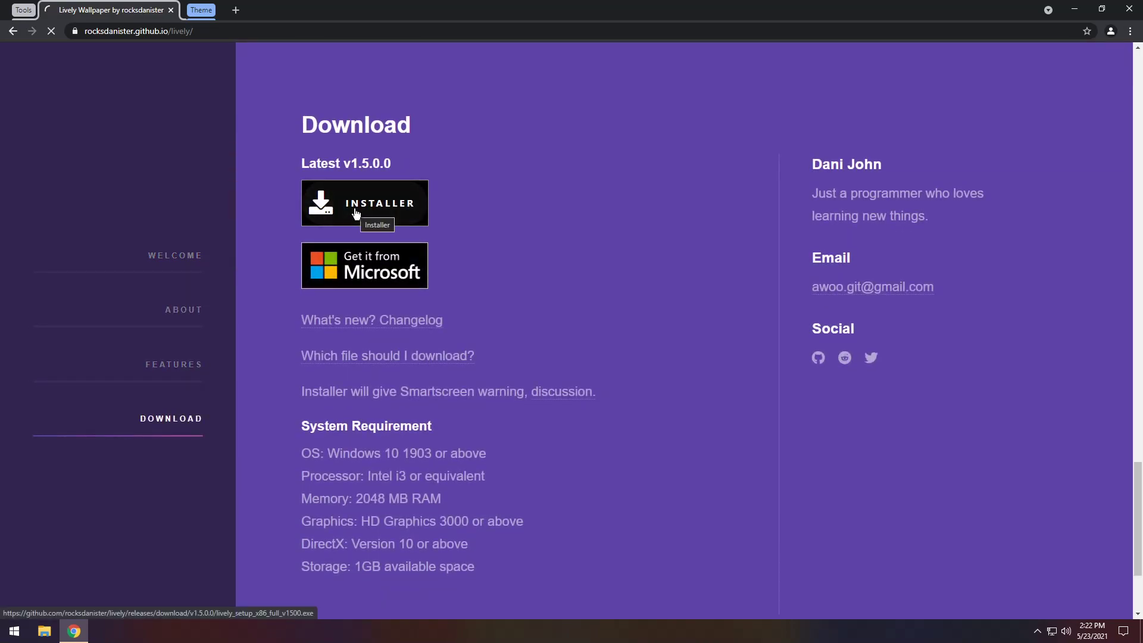
{"action": "left_click", "coordinate": [356, 212]}
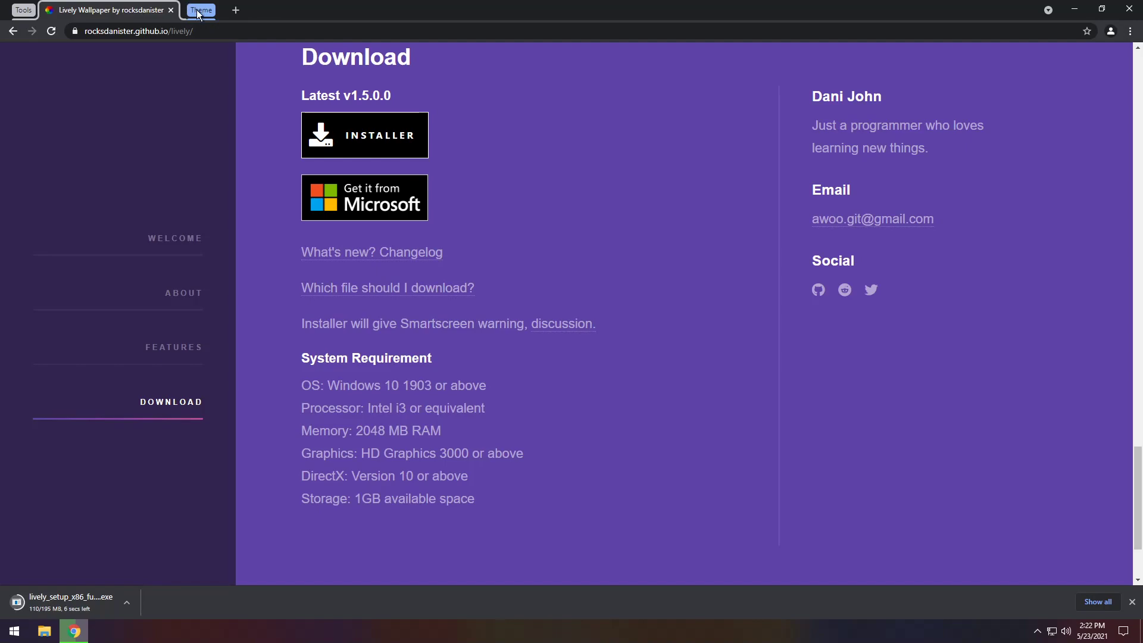
{"action": "left_click", "coordinate": [198, 12]}
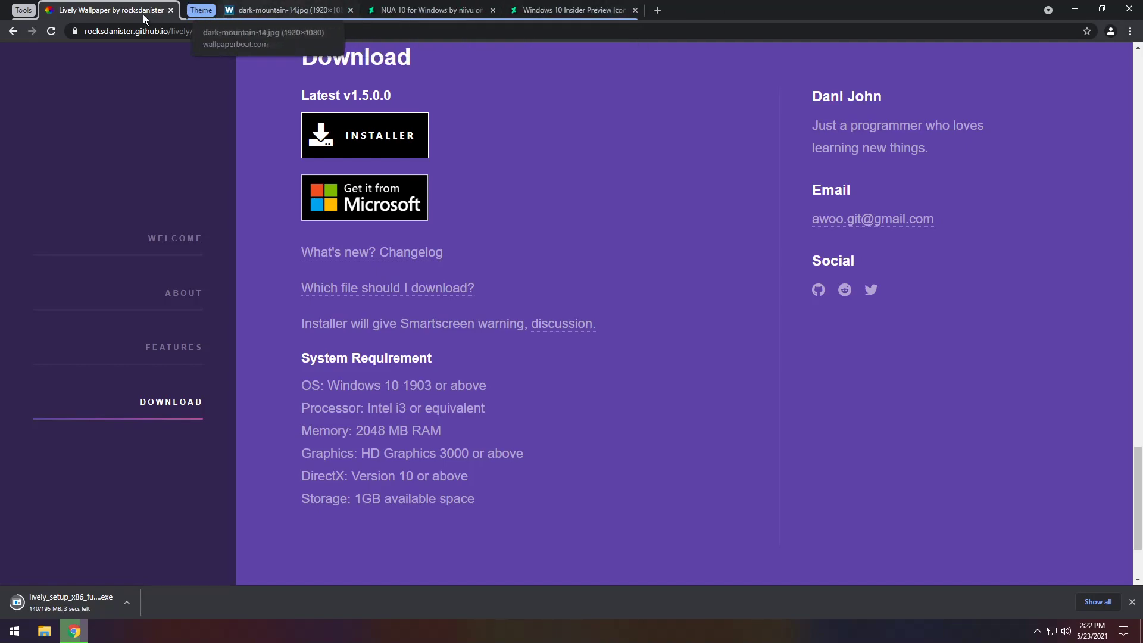
{"action": "left_click", "coordinate": [170, 10]}
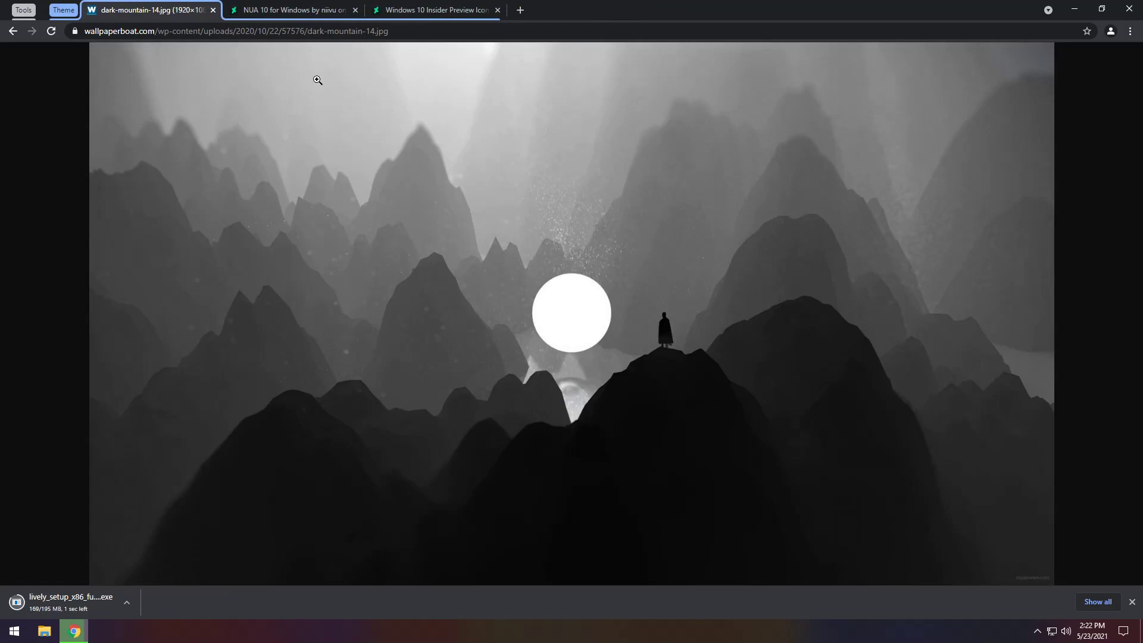
Step: Save the mountain wallpaper as the JPEG image dark-mountain-14 in Downloads and close its page
{"action": "right_click", "coordinate": [376, 198]}
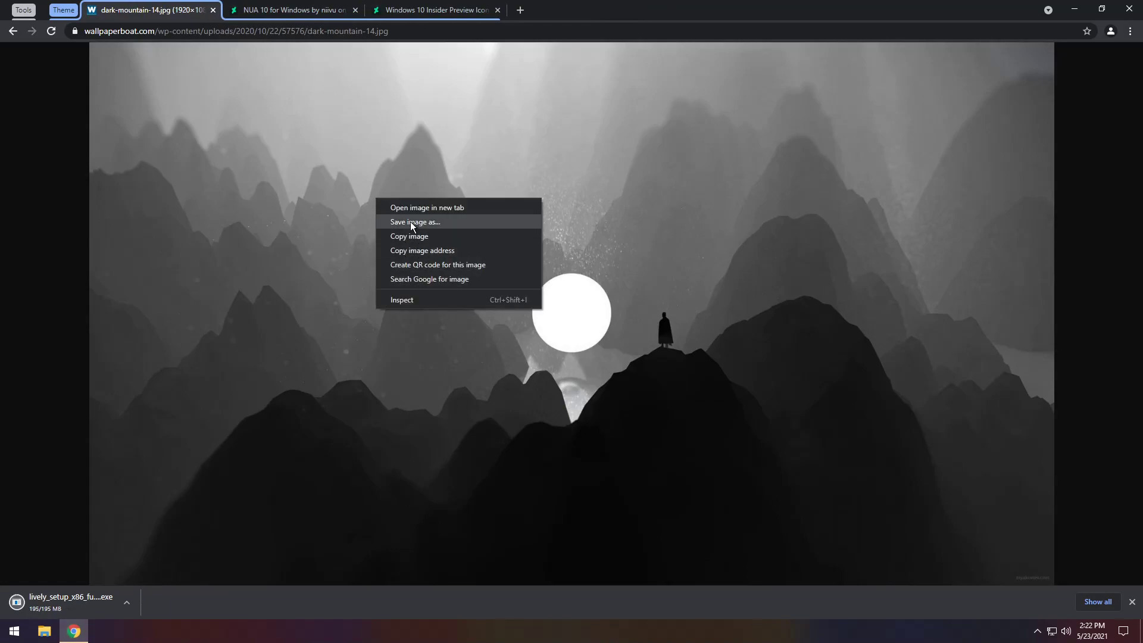
{"action": "left_click", "coordinate": [410, 223]}
{"action": "left_click", "coordinate": [465, 301]}
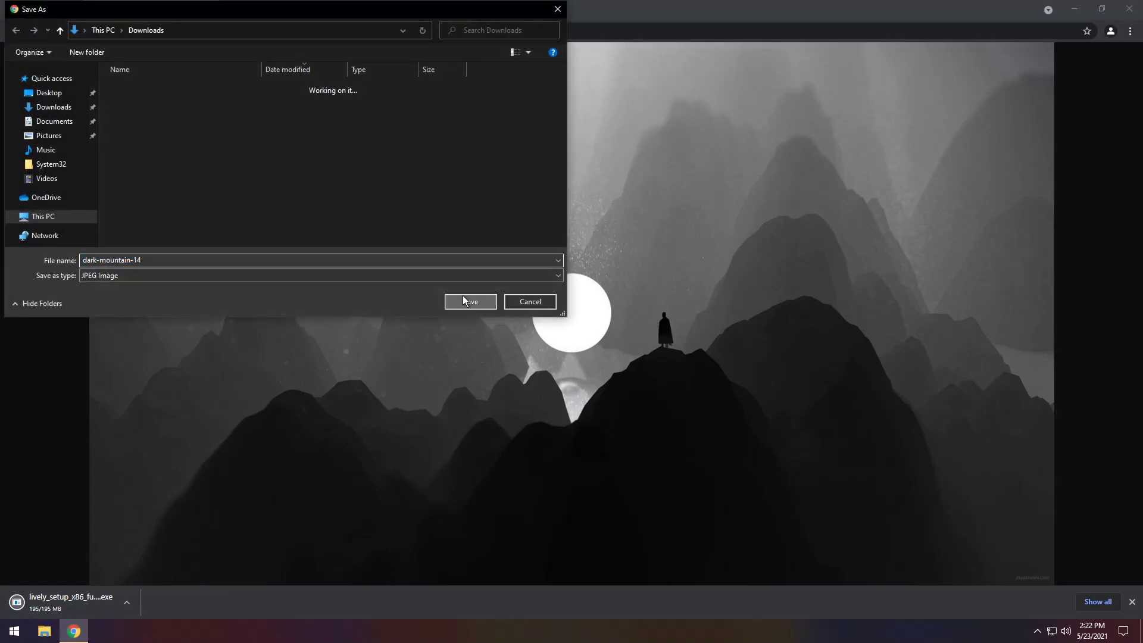
{"action": "left_click", "coordinate": [213, 11]}
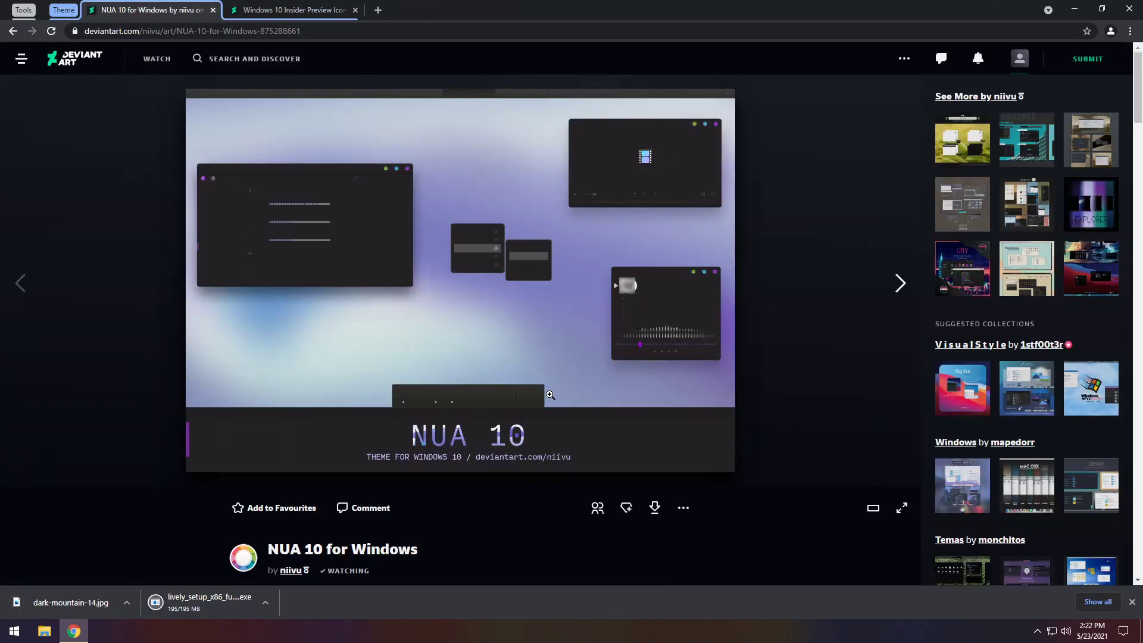
Step: Download the NUA 10 for Windows theme and the Windows 10 Insider Preview Icon Theme from DeviantArt
{"action": "left_click", "coordinate": [657, 510]}
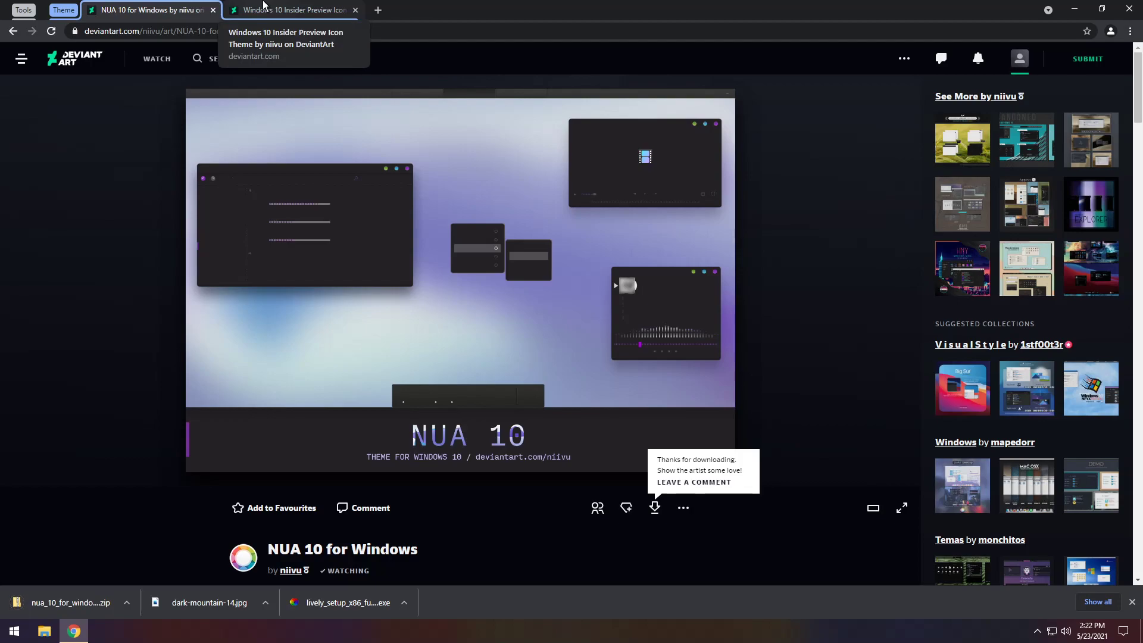
{"action": "left_click", "coordinate": [263, 5]}
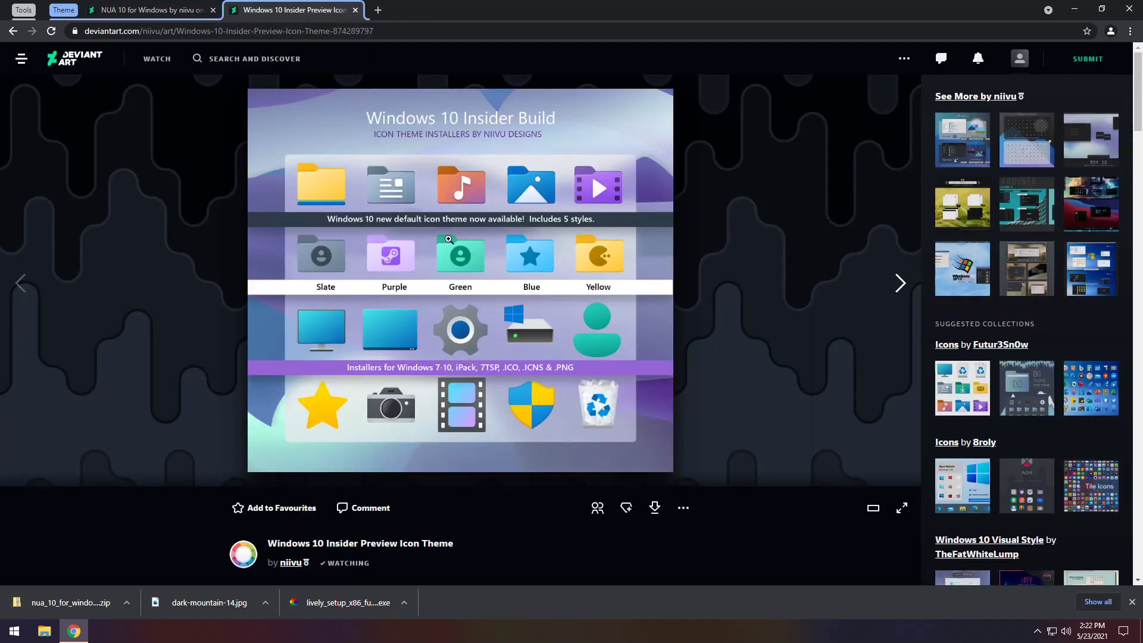
{"action": "scroll", "coordinate": [564, 318], "scroll_direction": "down", "scroll_amount": 1}
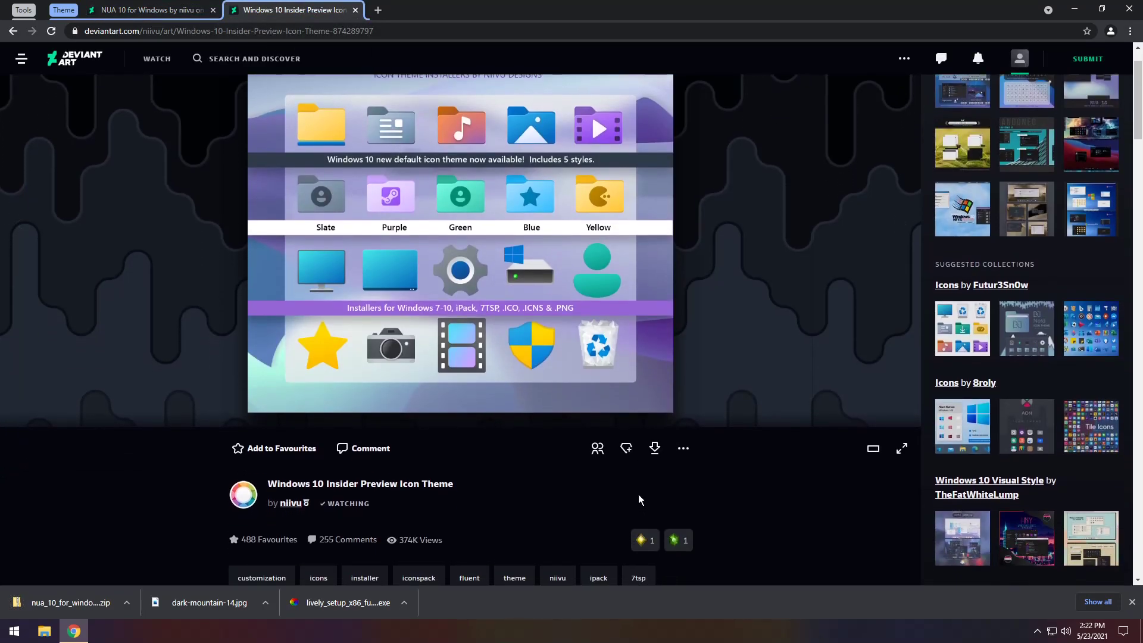
{"action": "scroll", "coordinate": [637, 281], "scroll_direction": "up", "scroll_amount": 1}
{"action": "scroll", "coordinate": [685, 435], "scroll_direction": "down", "scroll_amount": 1}
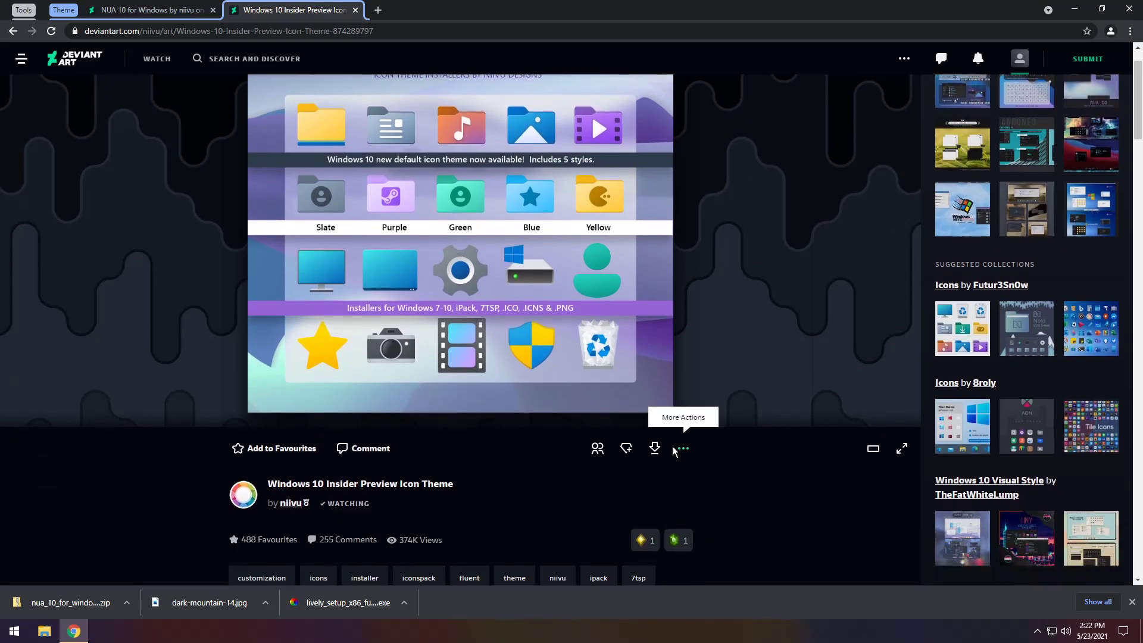
{"action": "left_click", "coordinate": [656, 447]}
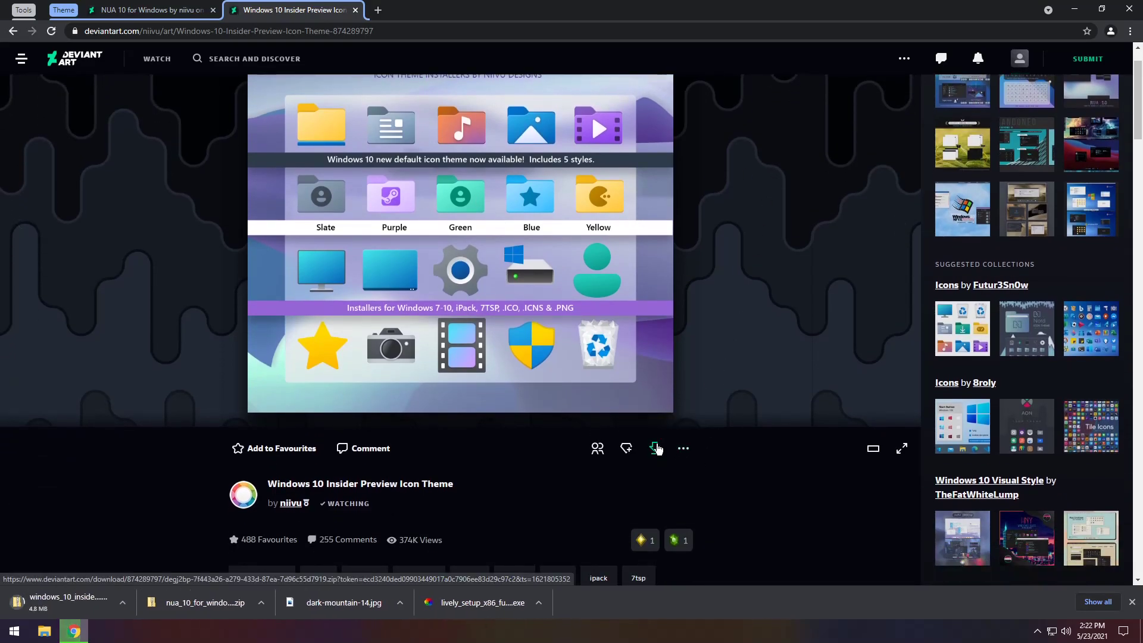
Step: Run StartIsBackPlusPlus_setup from the Downloads folder and install it for everyone in C:\Program Files (x86)\StartIsBack
{"action": "left_click", "coordinate": [44, 631]}
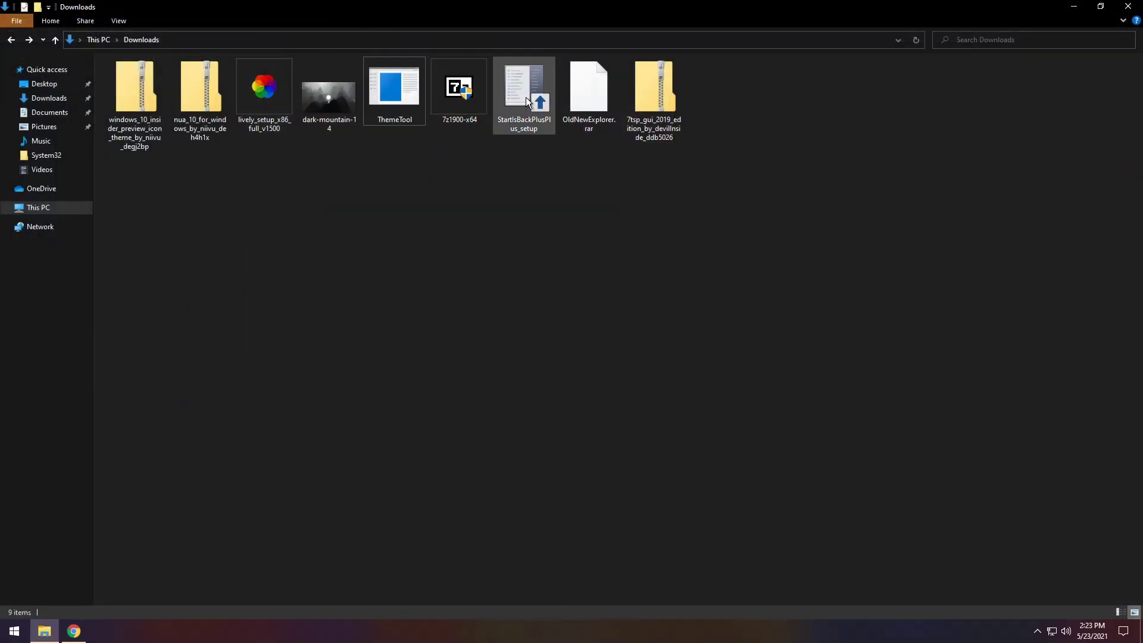
{"action": "double_click", "coordinate": [526, 119]}
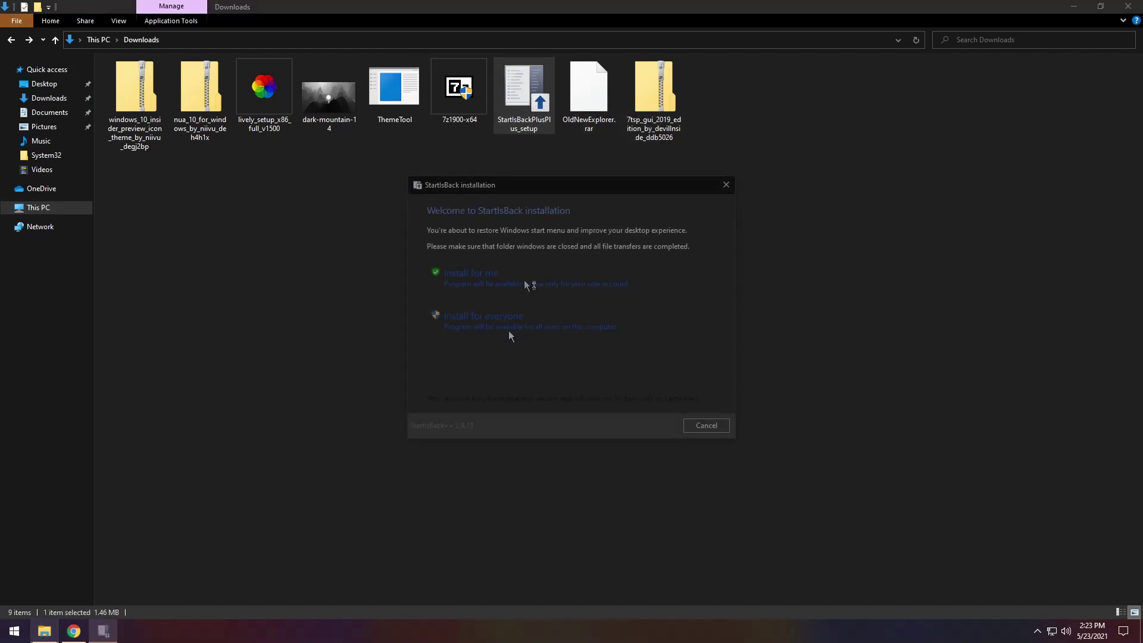
{"action": "left_click", "coordinate": [502, 323]}
{"action": "left_click", "coordinate": [511, 397]}
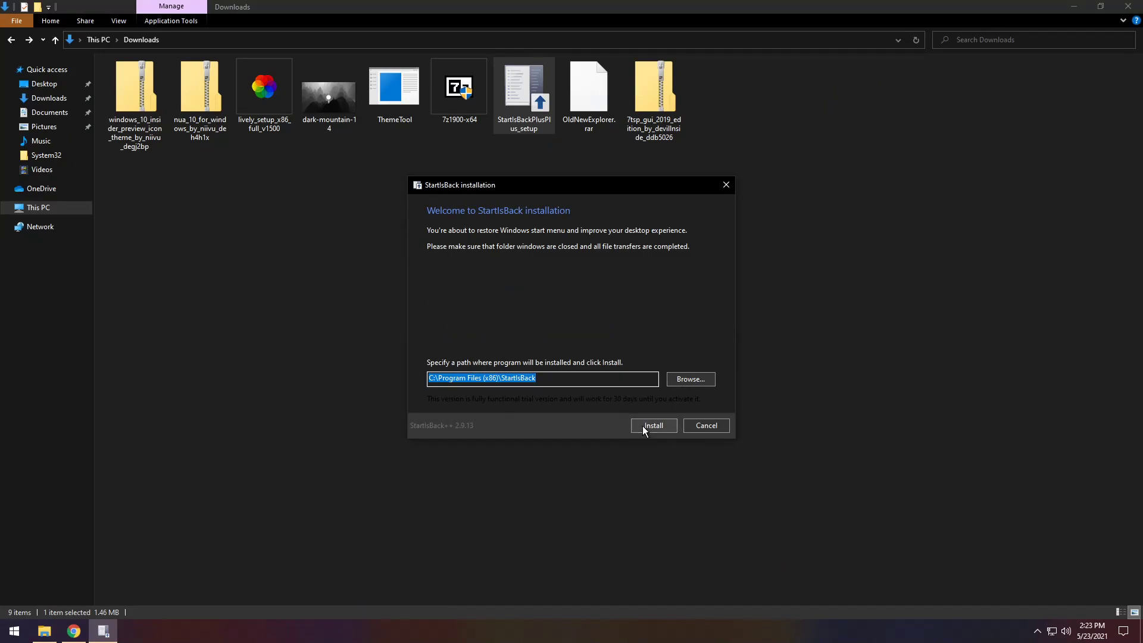
{"action": "left_click", "coordinate": [644, 428]}
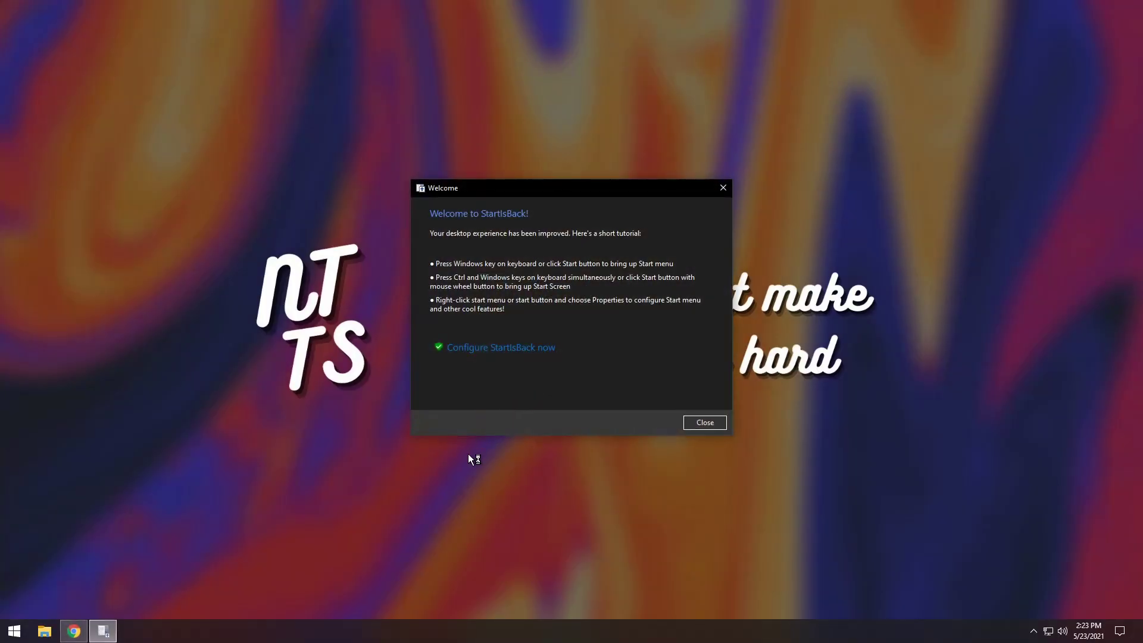
Step: Dismiss the StartIsBack welcome window and check the new Start menu, leaving it closed
{"action": "left_click", "coordinate": [705, 423]}
{"action": "left_click", "coordinate": [14, 631]}
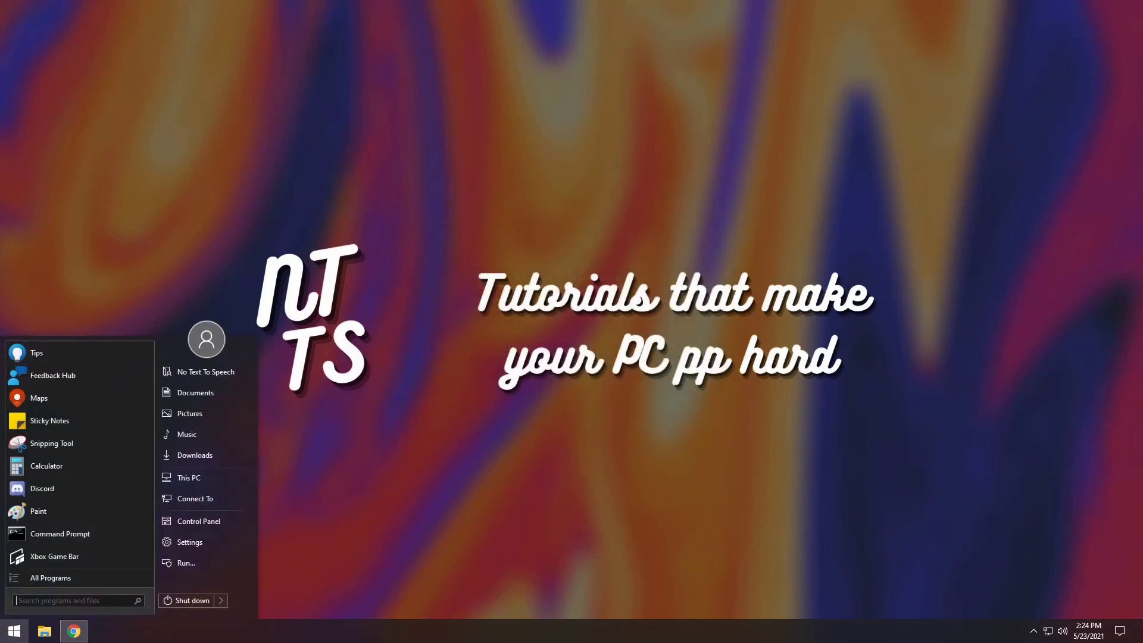
{"action": "left_click", "coordinate": [14, 632]}
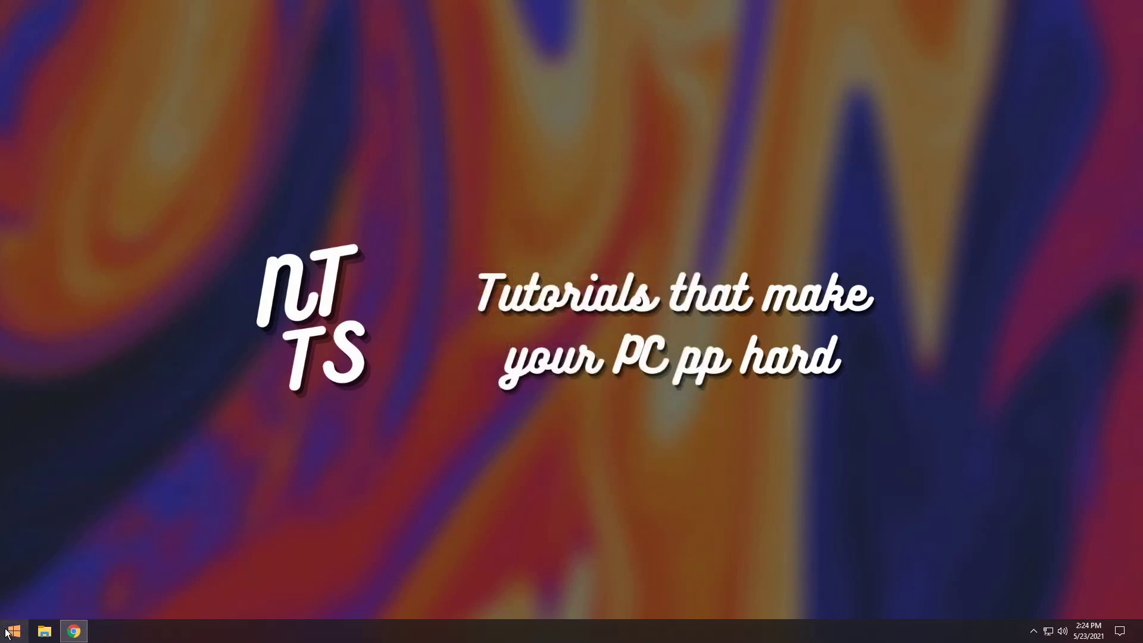
Step: Run 7z1900-x64 from the Downloads folder and install 7-Zip 19.00 to C:\Program Files\7-Zip\
{"action": "left_click", "coordinate": [47, 633]}
{"action": "left_click", "coordinate": [49, 98]}
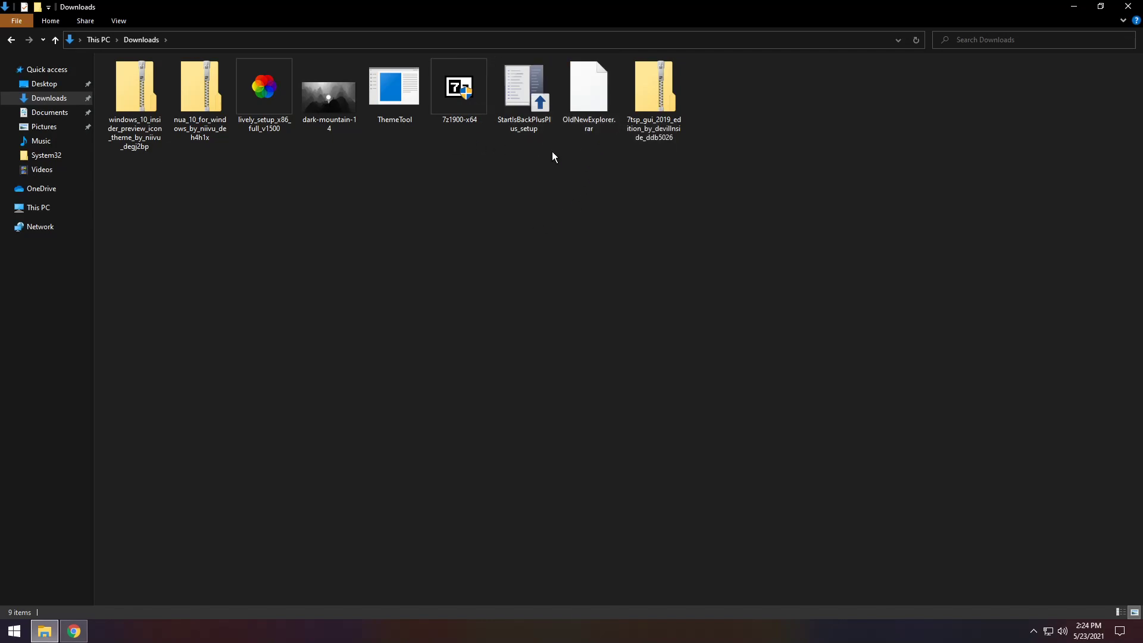
{"action": "double_click", "coordinate": [458, 106]}
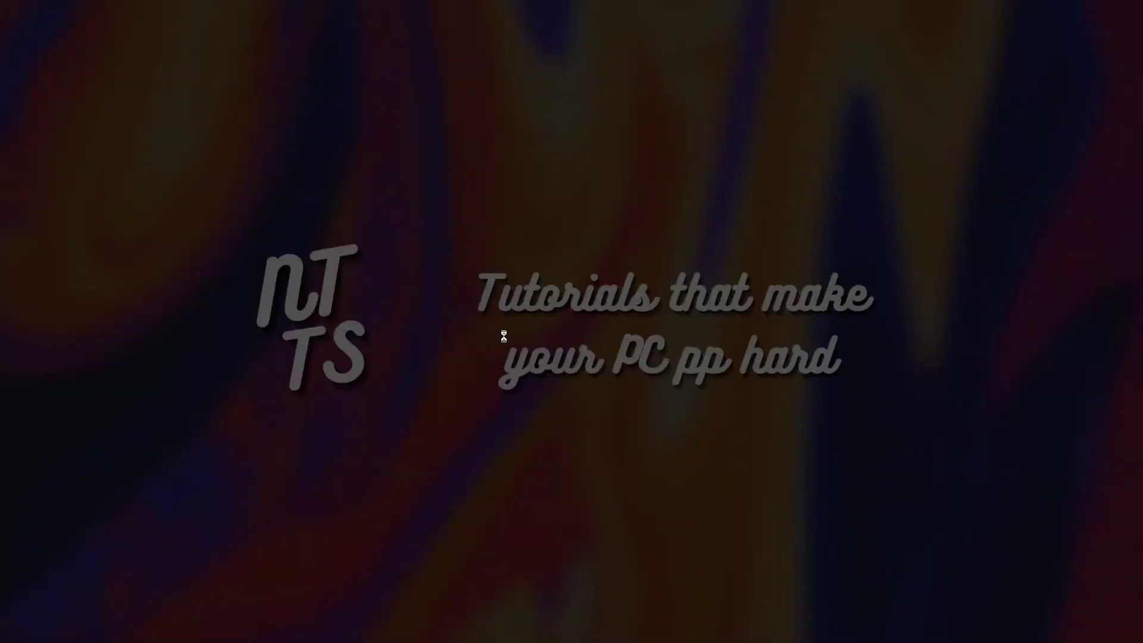
{"action": "left_click", "coordinate": [525, 401]}
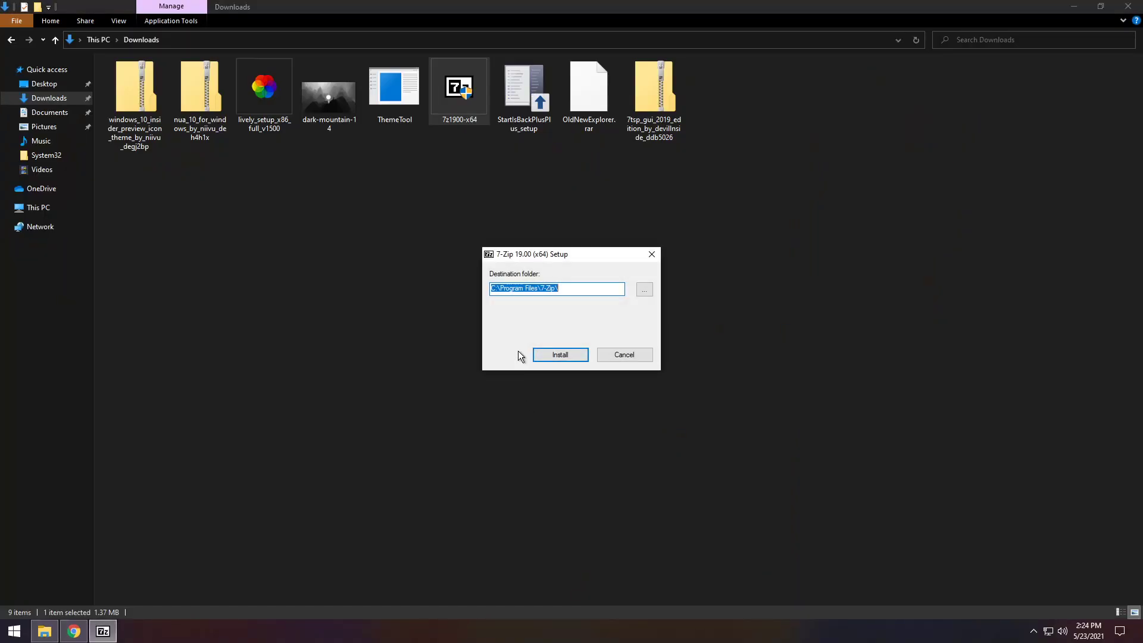
{"action": "left_click", "coordinate": [551, 351]}
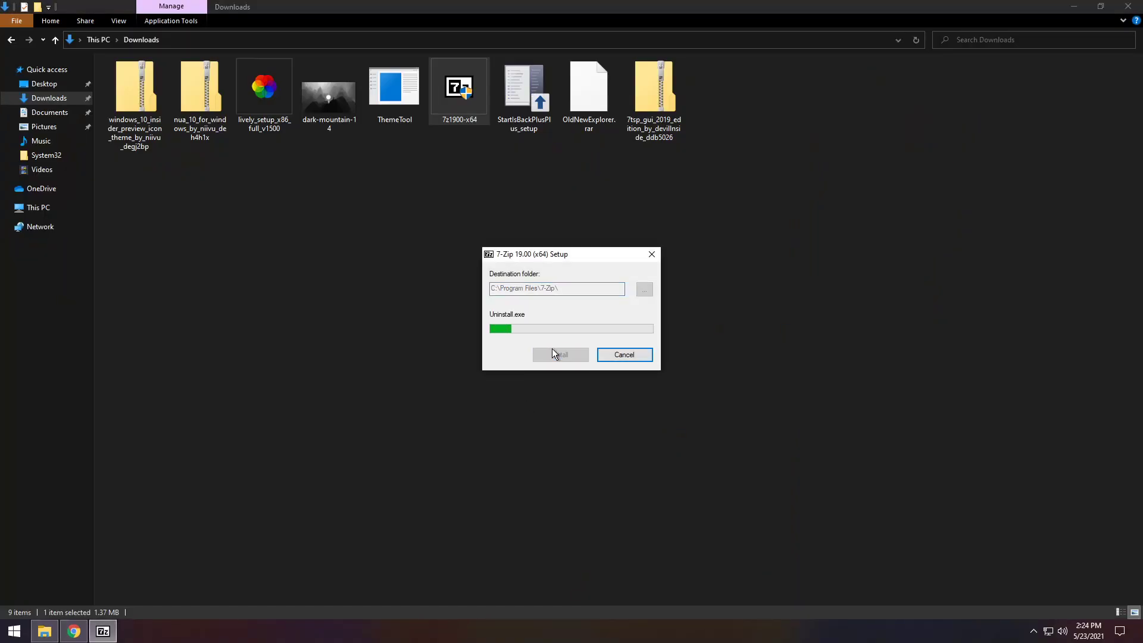
{"action": "left_click", "coordinate": [651, 254]}
{"action": "left_click", "coordinate": [577, 198]}
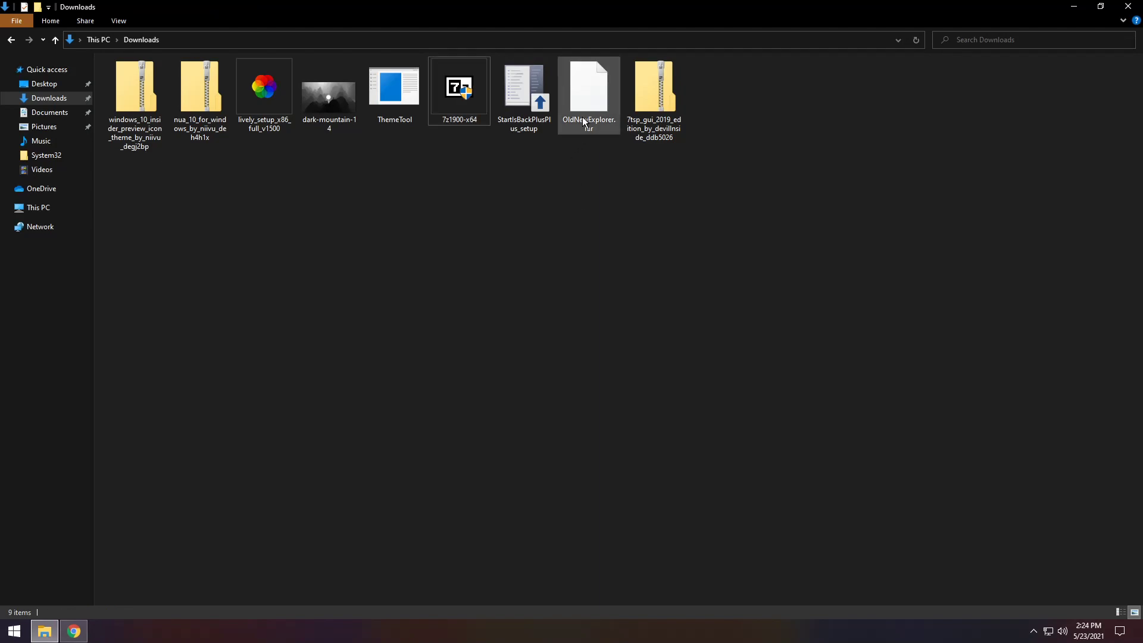
Step: Extract OldNewExplorer.rar with 7-Zip into an OldNewExplorer subfolder of Downloads
{"action": "left_click", "coordinate": [579, 116]}
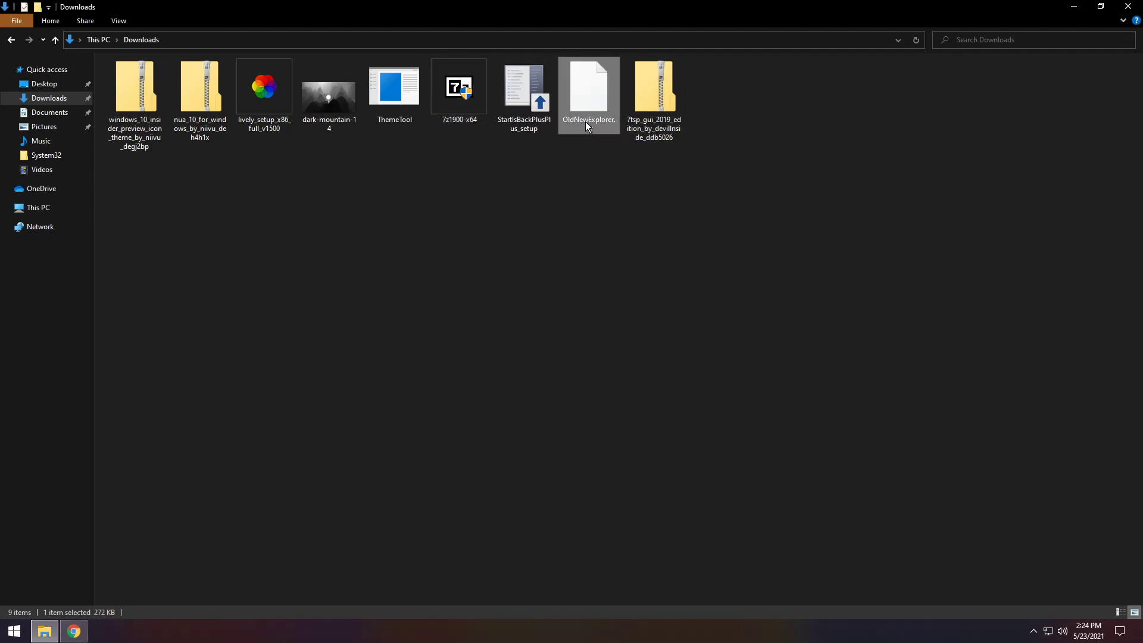
{"action": "right_click", "coordinate": [588, 121]}
{"action": "mouse_move", "coordinate": [609, 154]}
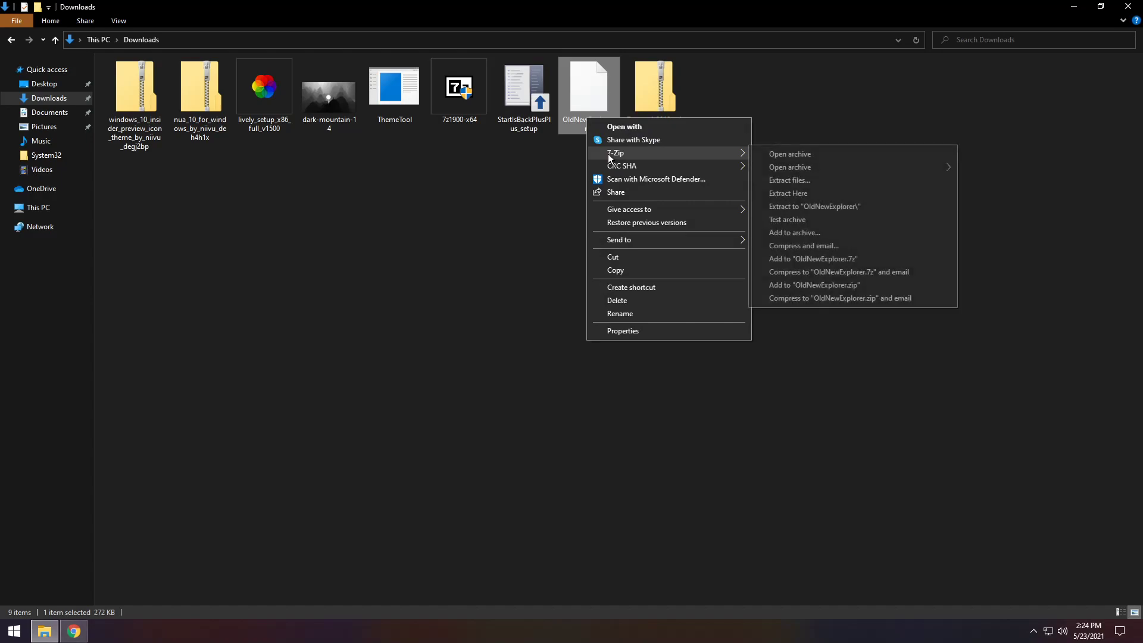
{"action": "left_click", "coordinate": [796, 184]}
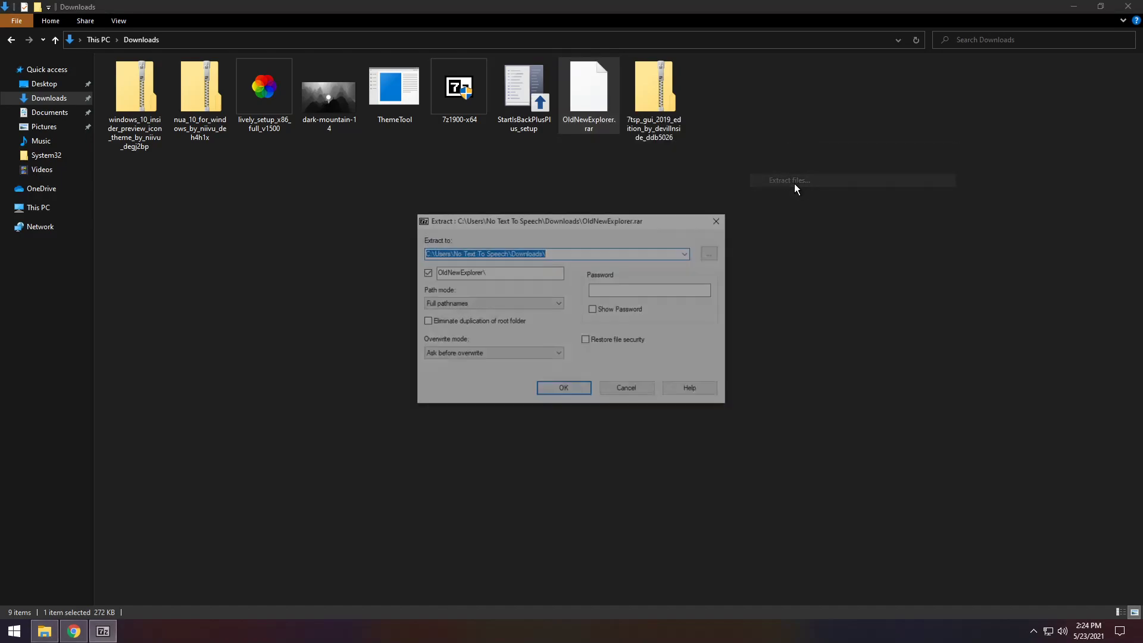
{"action": "left_click", "coordinate": [558, 391]}
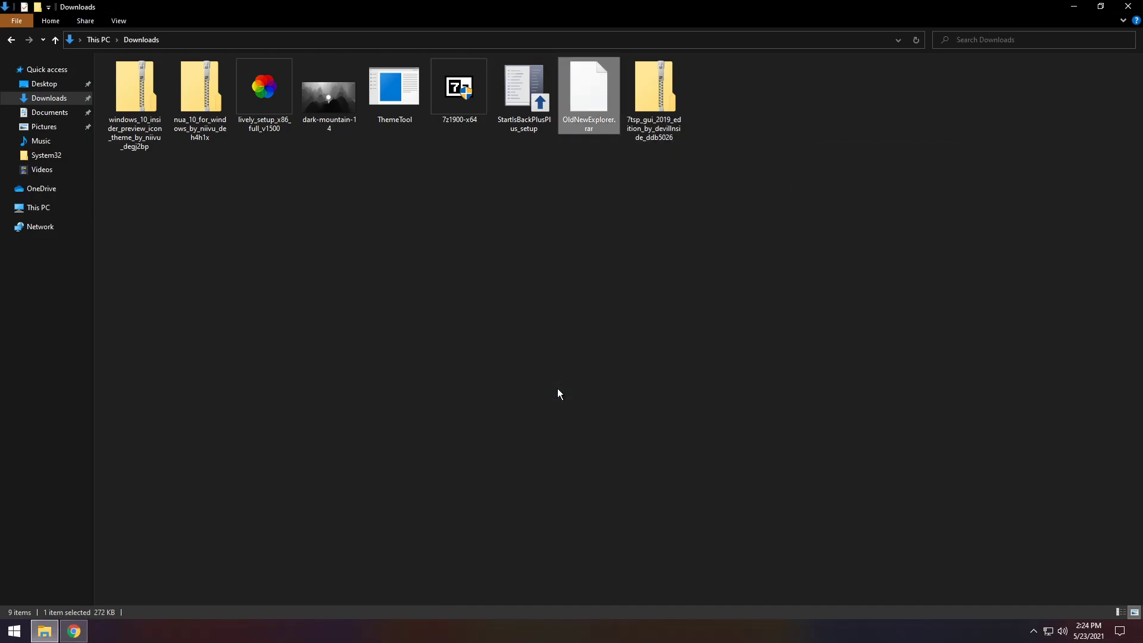
Step: Run OldNewExplorerCfg from the extracted folder and enable the command bar instead of Ribbon, glass on the navigation bar and alternate navigation buttons style
{"action": "double_click", "coordinate": [713, 117]}
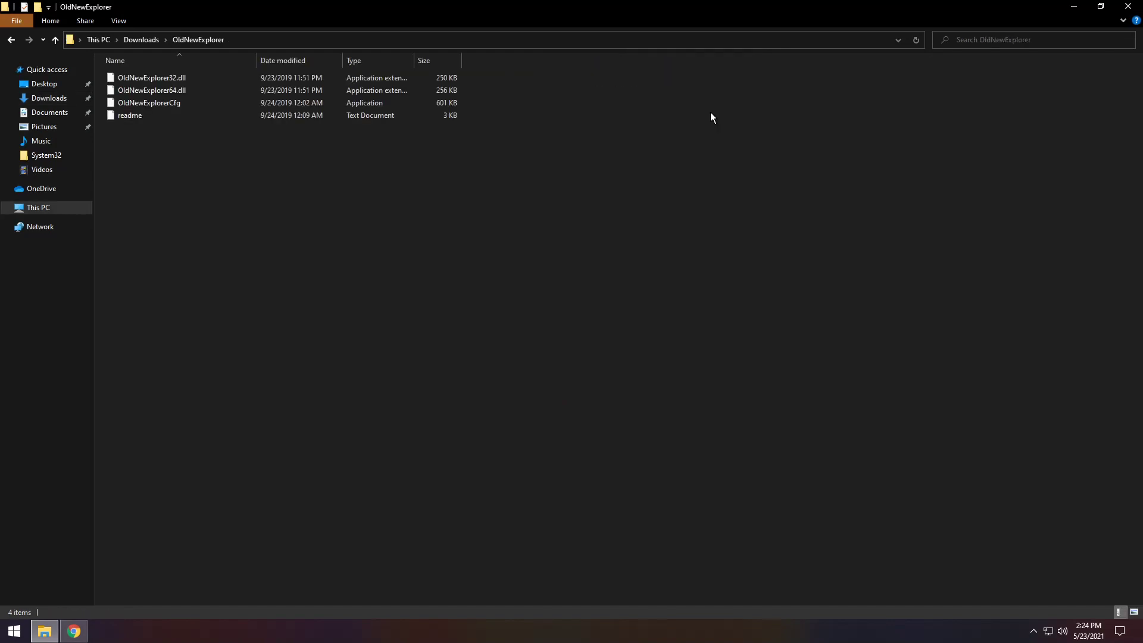
{"action": "double_click", "coordinate": [203, 104]}
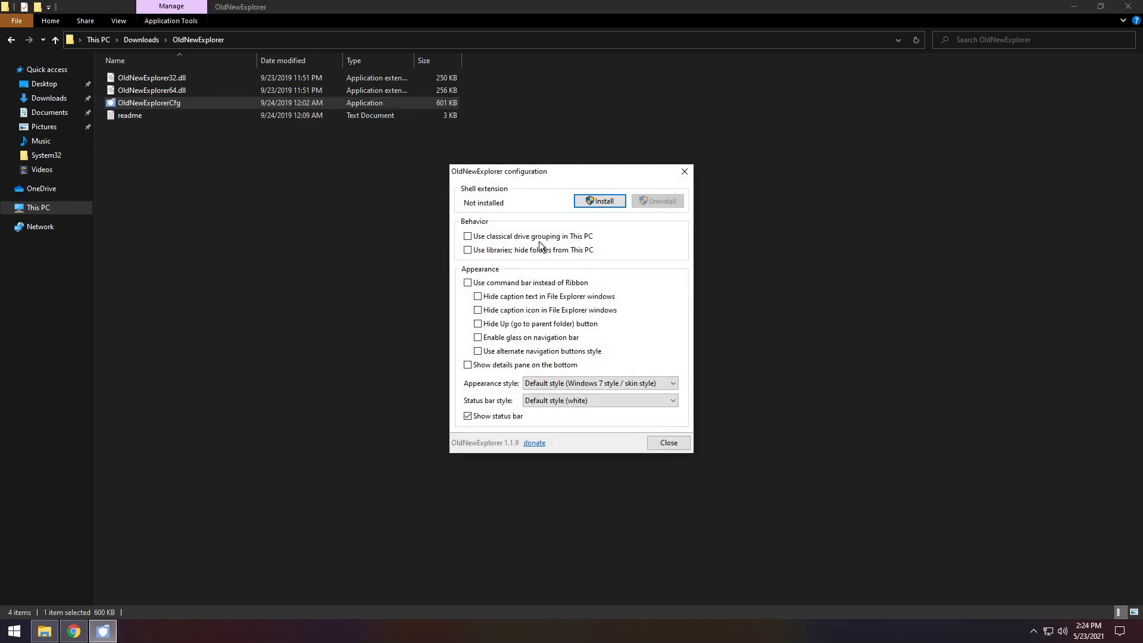
{"action": "left_click_drag", "start_coordinate": [534, 173], "coordinate": [529, 158]}
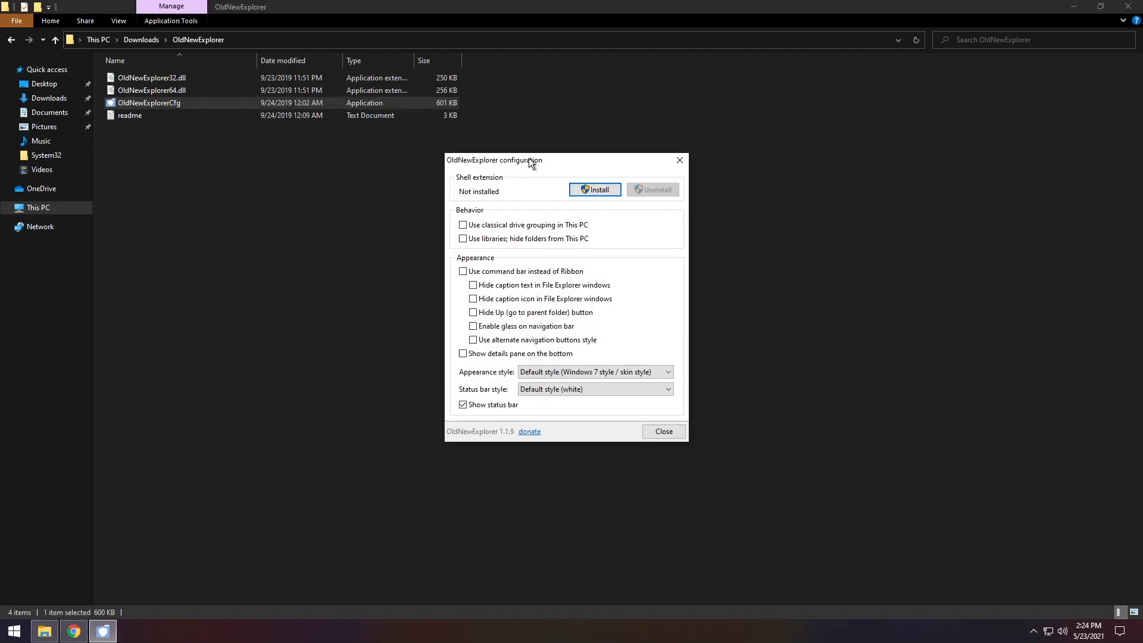
{"action": "left_click", "coordinate": [463, 268]}
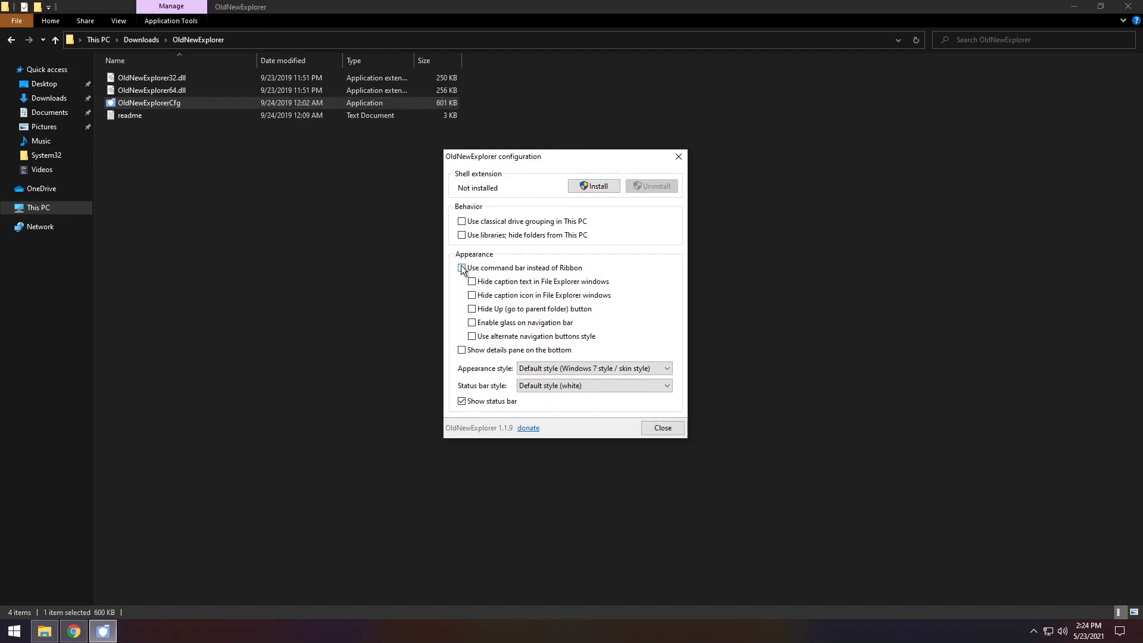
{"action": "left_click", "coordinate": [472, 322]}
{"action": "left_click", "coordinate": [472, 336]}
Step: Install the OldNewExplorer shell extension, granting Microsoft Register Server permission to make changes
{"action": "left_click", "coordinate": [584, 188]}
{"action": "left_click", "coordinate": [526, 397]}
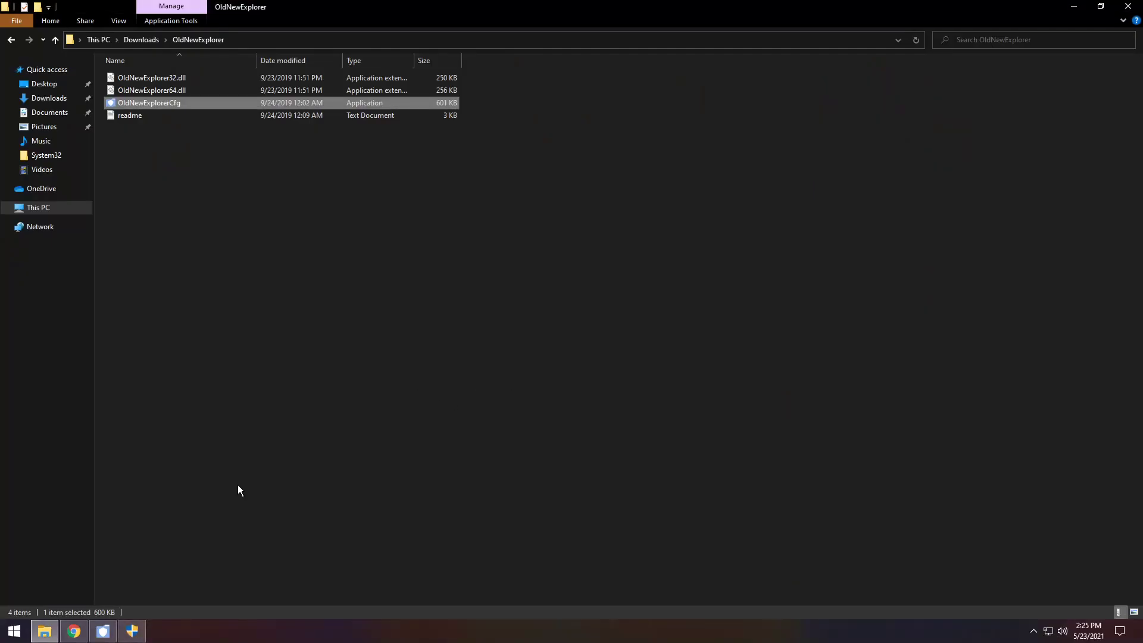
{"action": "left_click", "coordinate": [133, 634]}
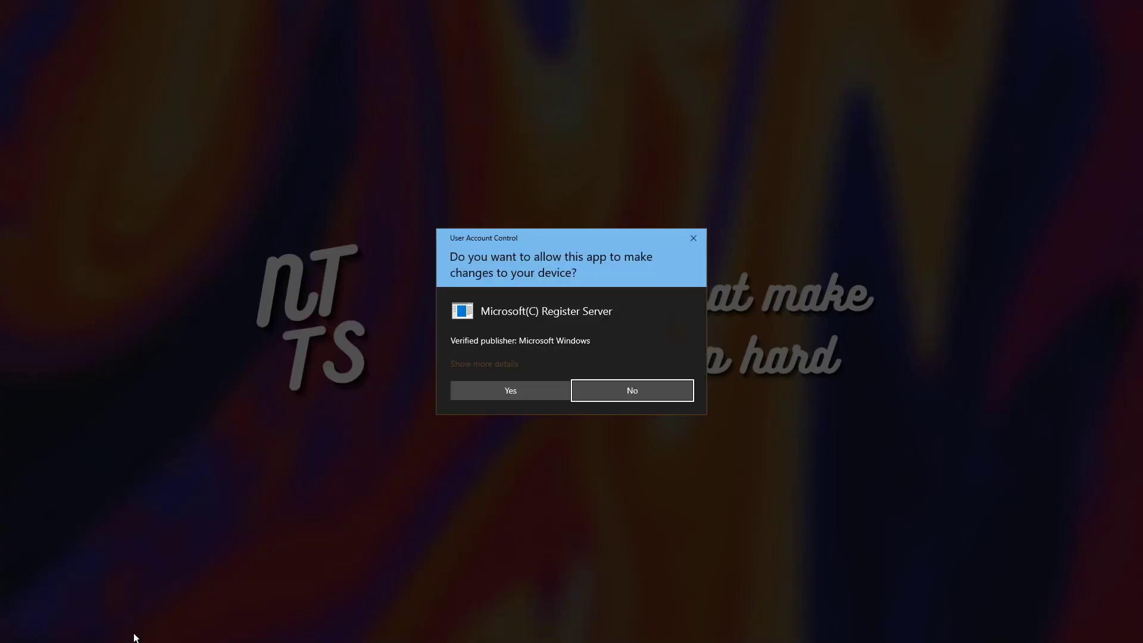
{"action": "left_click", "coordinate": [459, 393]}
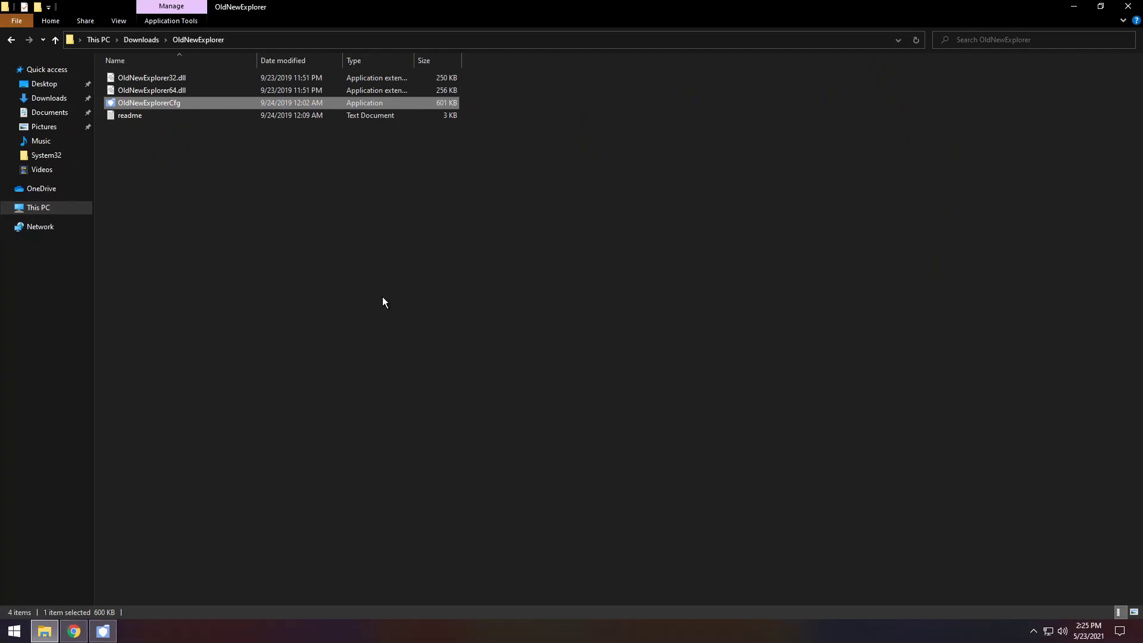
Step: Run ThemeTool from Downloads as administrator, install its SecureUxTheme patcher without rebooting, and close the tool
{"action": "left_click", "coordinate": [47, 102]}
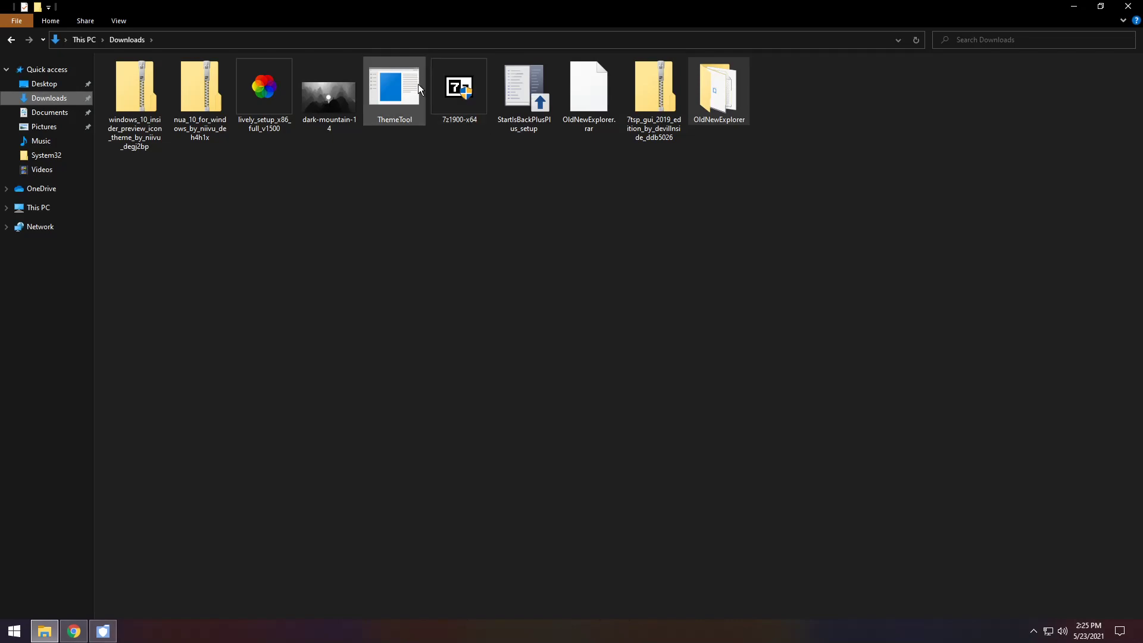
{"action": "right_click", "coordinate": [392, 95]}
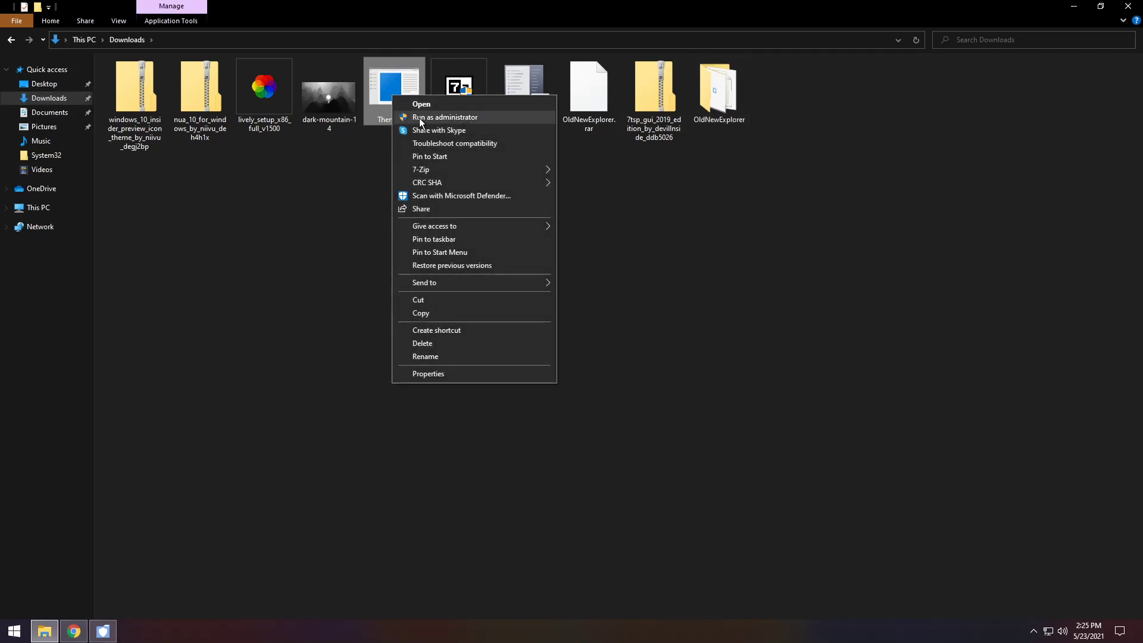
{"action": "left_click", "coordinate": [420, 118]}
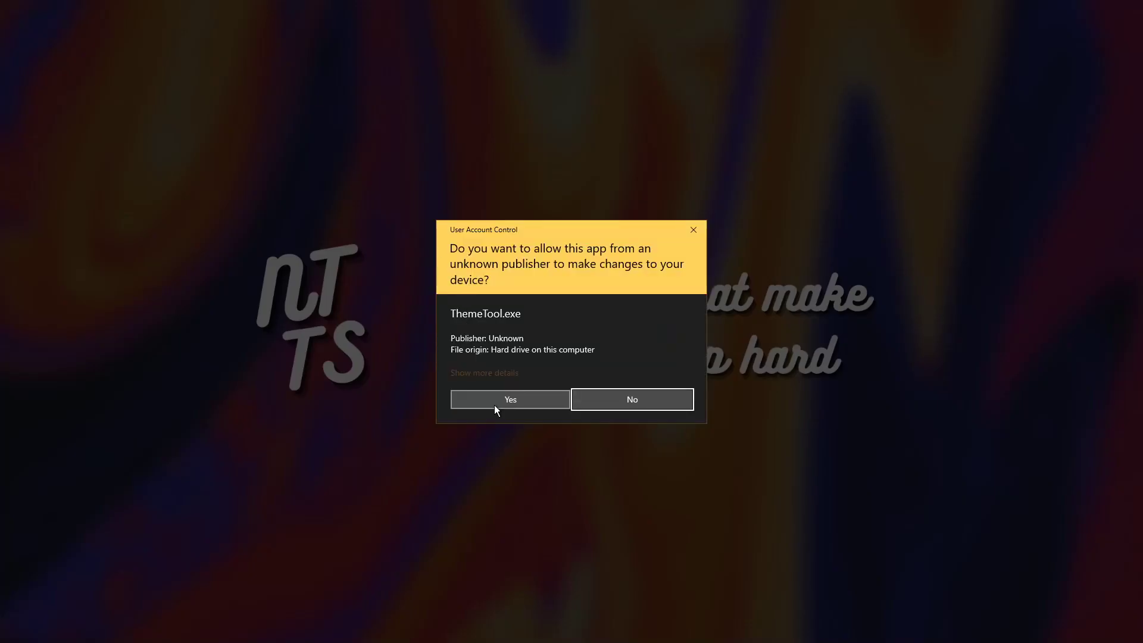
{"action": "left_click", "coordinate": [509, 403]}
{"action": "left_click", "coordinate": [566, 354]}
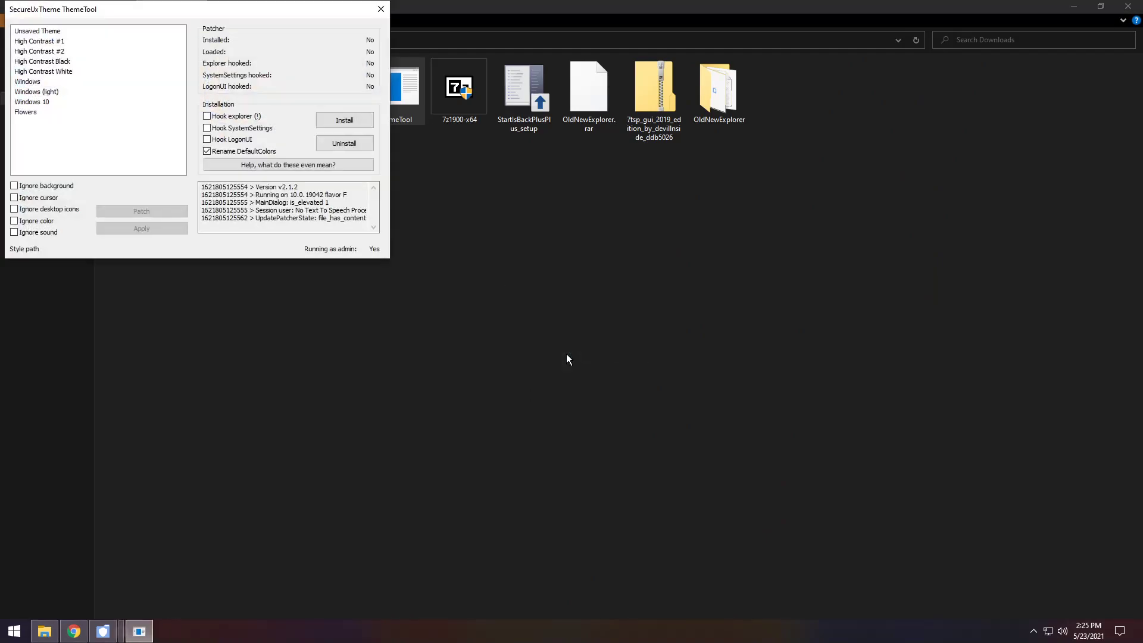
{"action": "left_click_drag", "start_coordinate": [258, 12], "coordinate": [574, 205]}
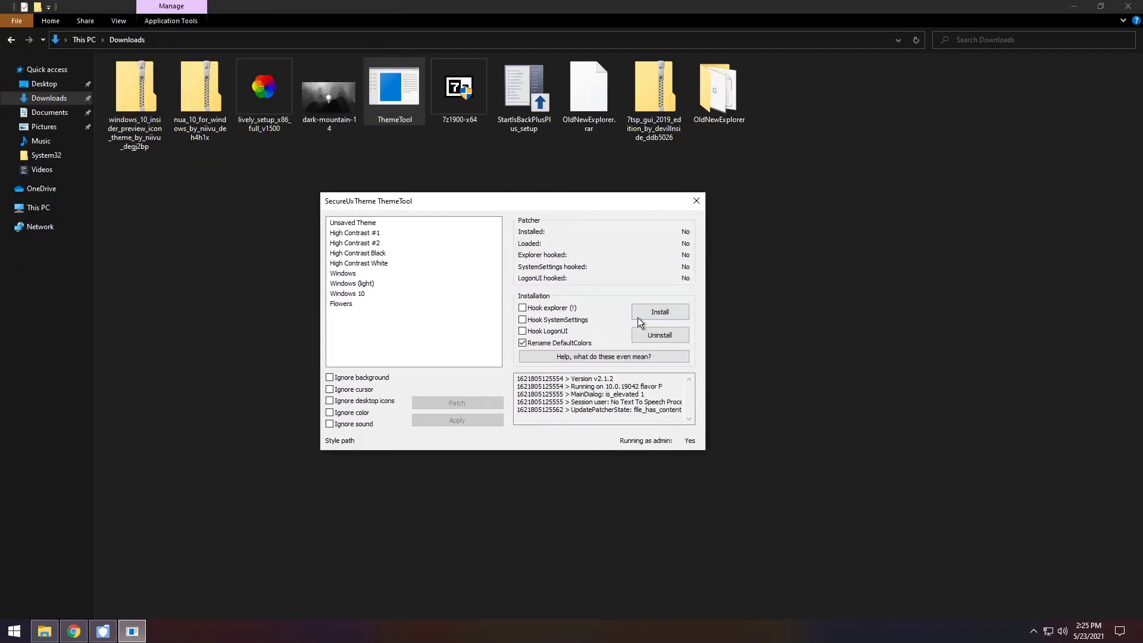
{"action": "left_click", "coordinate": [669, 311]}
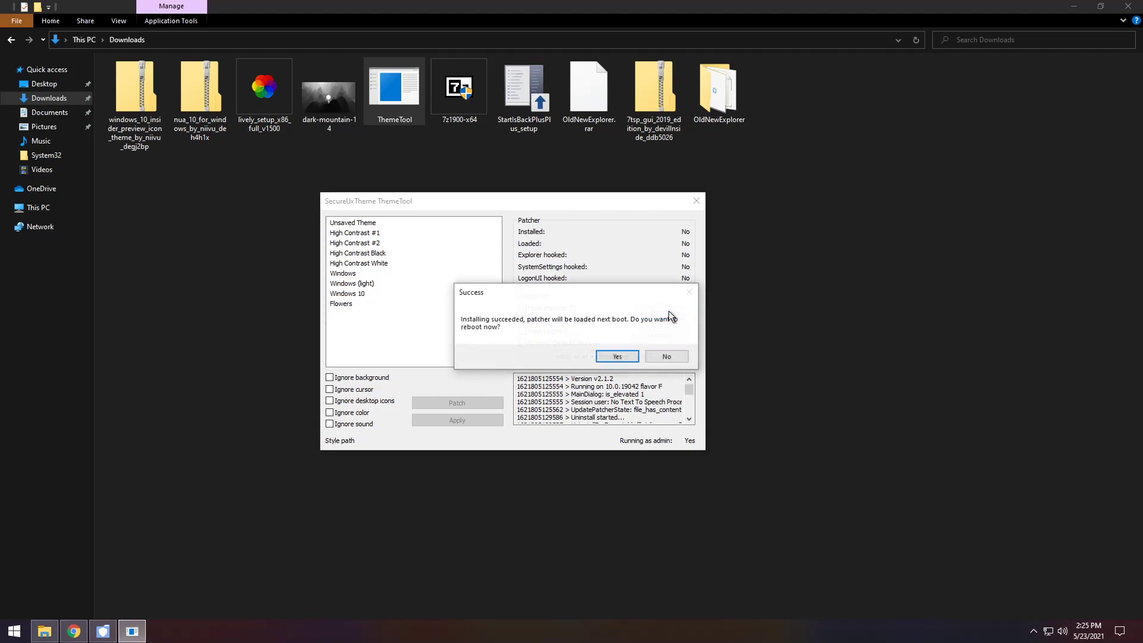
{"action": "left_click", "coordinate": [668, 356]}
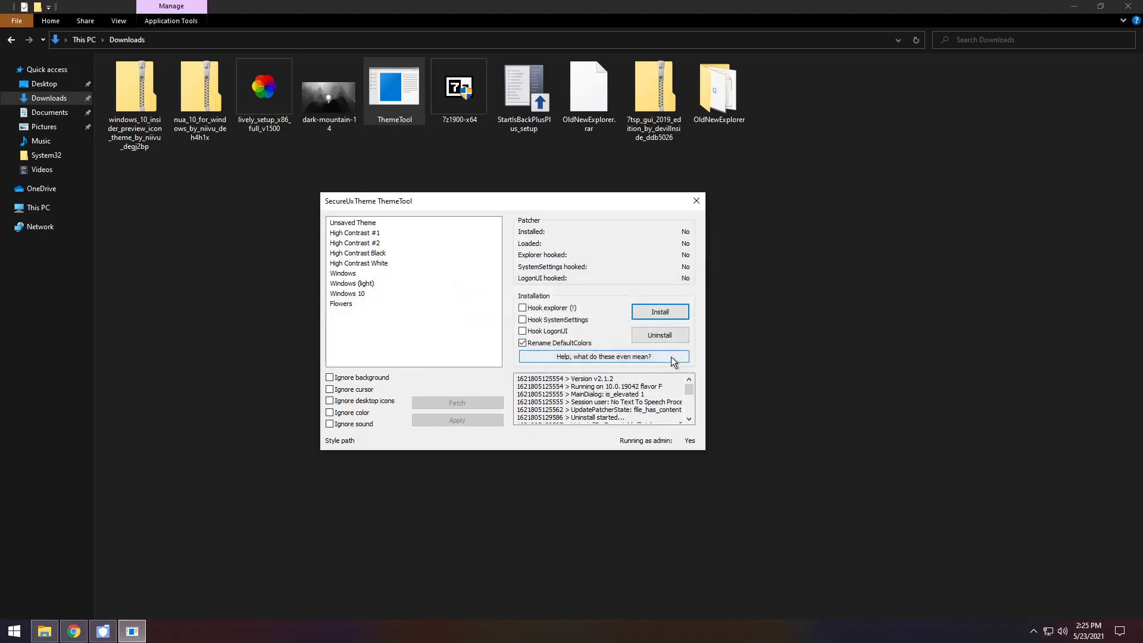
{"action": "left_click", "coordinate": [695, 206]}
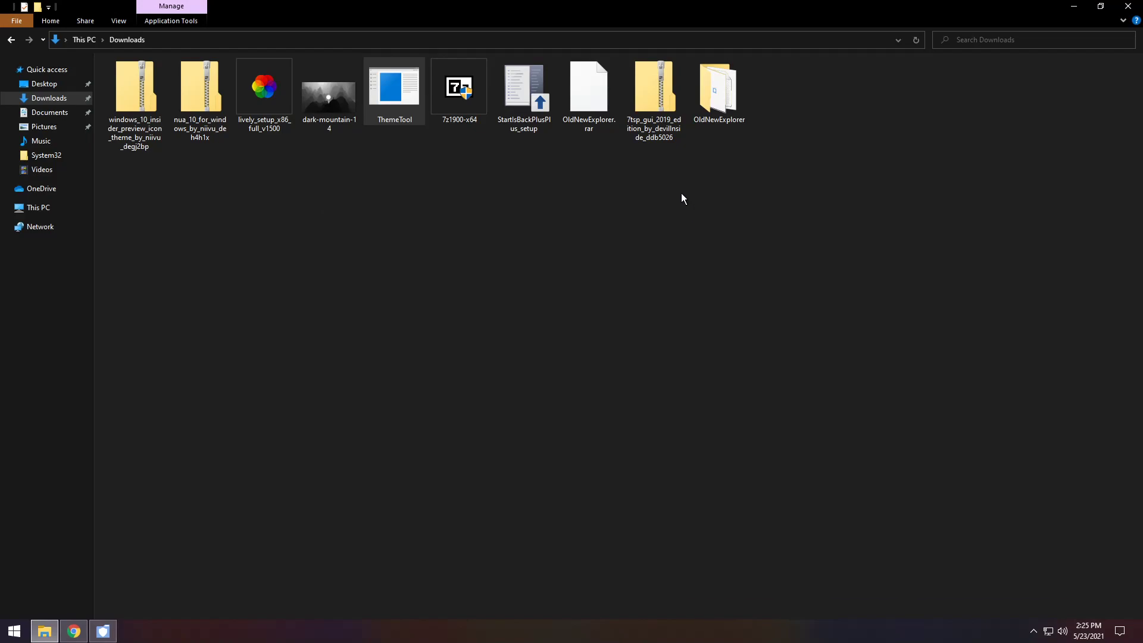
Step: Extract 7tsp GUI v0.6(2019).ee from the 7tsp_gui_2019 archive into Downloads and change its file extension to .exe
{"action": "double_click", "coordinate": [651, 131]}
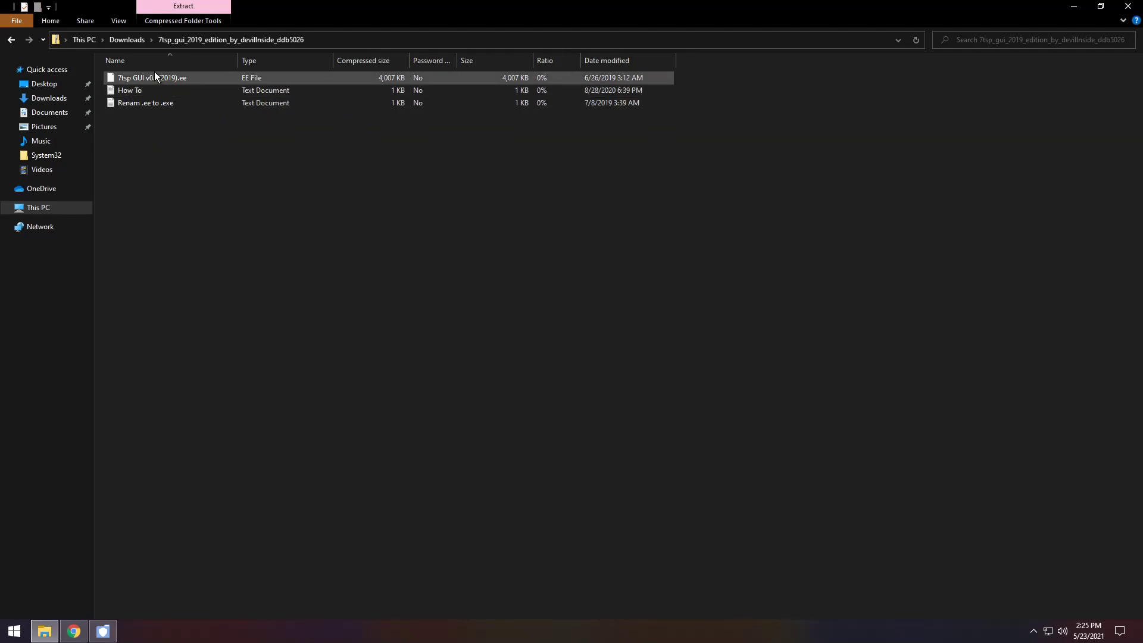
{"action": "left_click", "coordinate": [128, 40]}
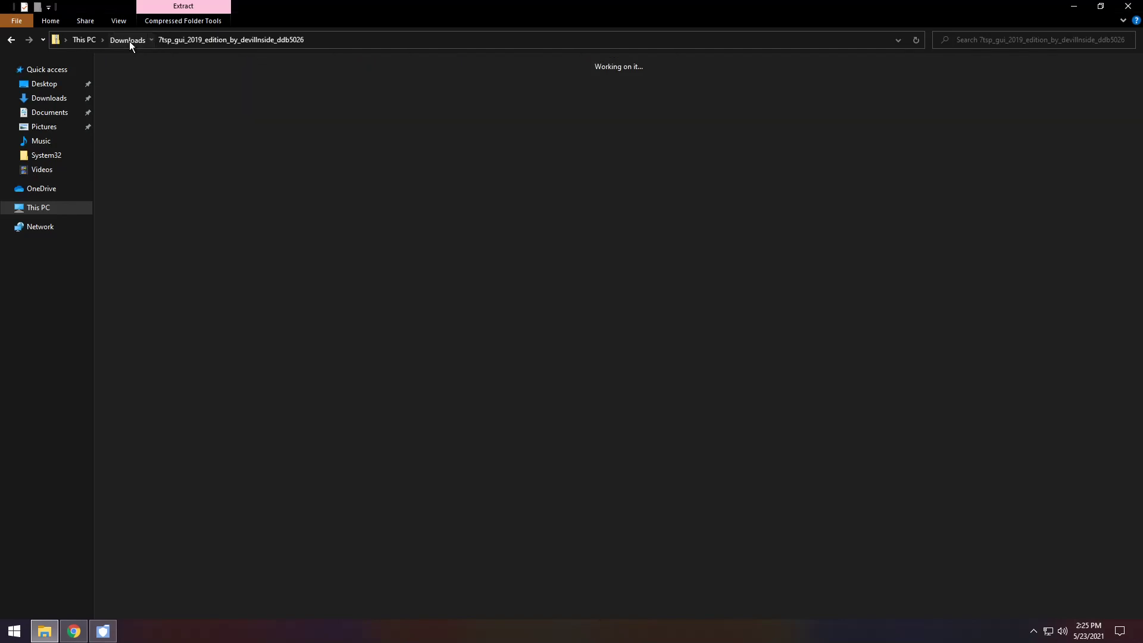
{"action": "left_click", "coordinate": [141, 127]}
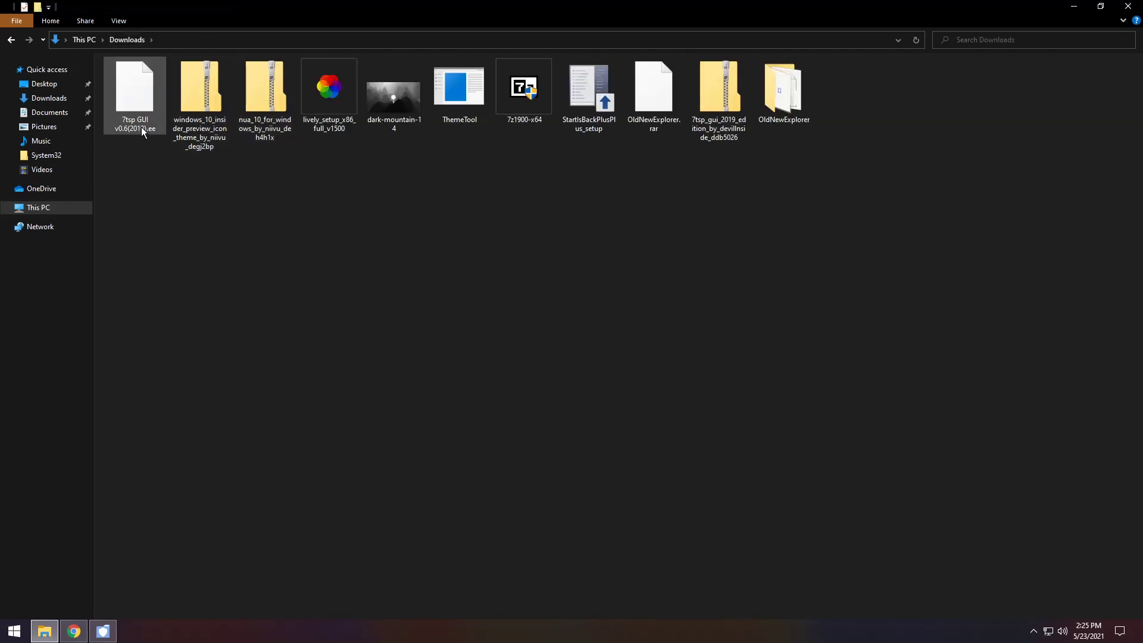
{"action": "right_click", "coordinate": [138, 118]}
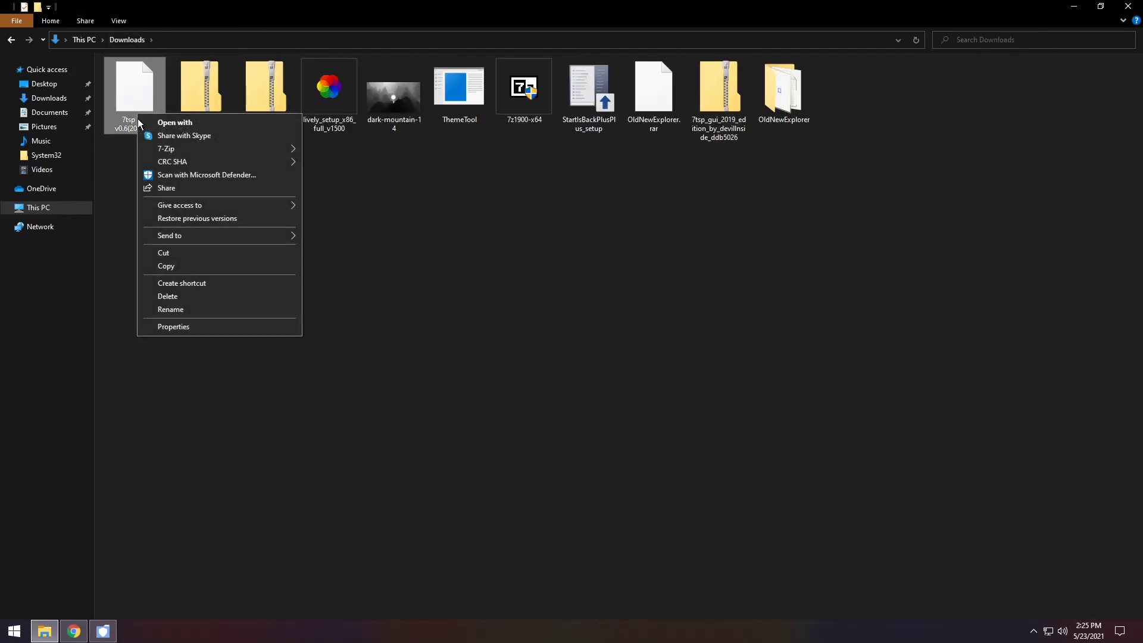
{"action": "left_click", "coordinate": [169, 311]}
{"action": "left_click", "coordinate": [146, 128]}
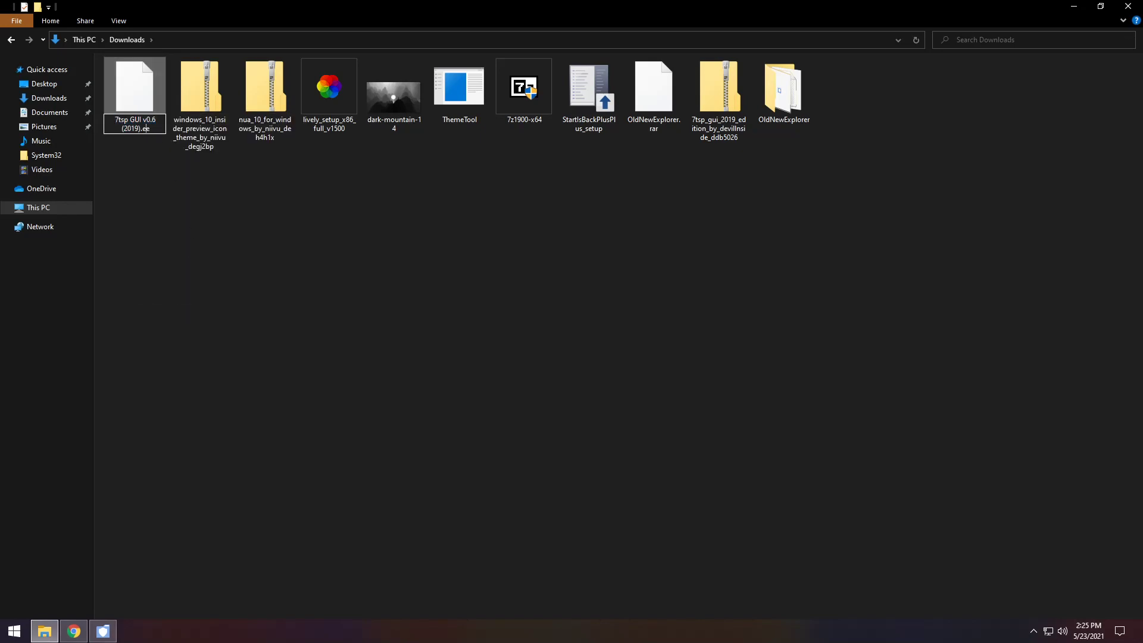
{"action": "type", "text": "x"}
{"action": "key", "text": "Return"}
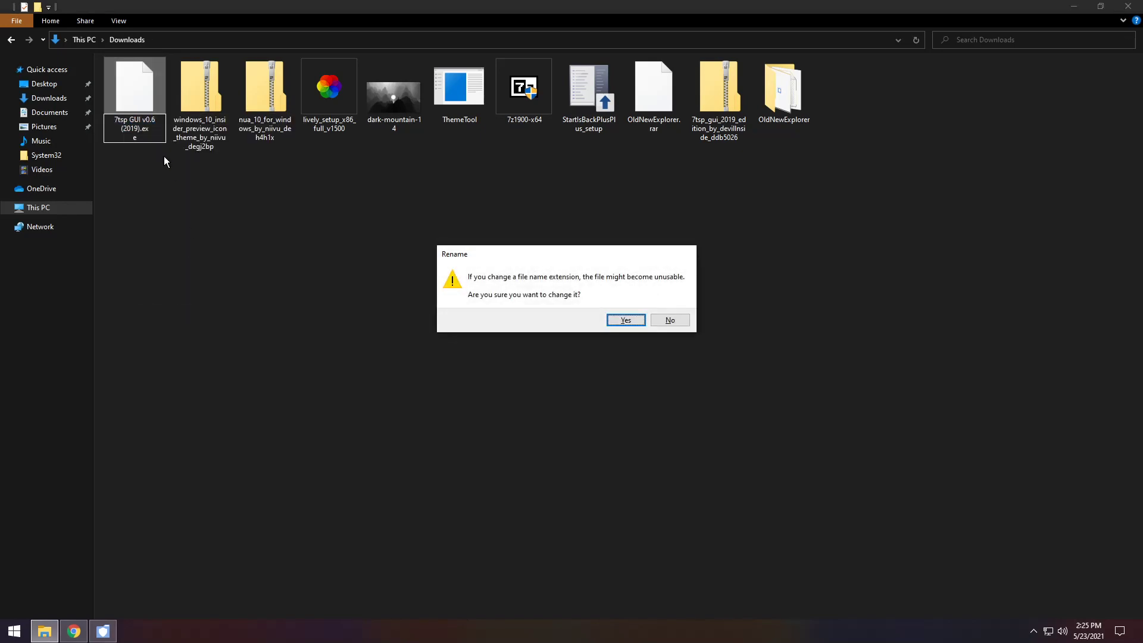
{"action": "left_click", "coordinate": [625, 321]}
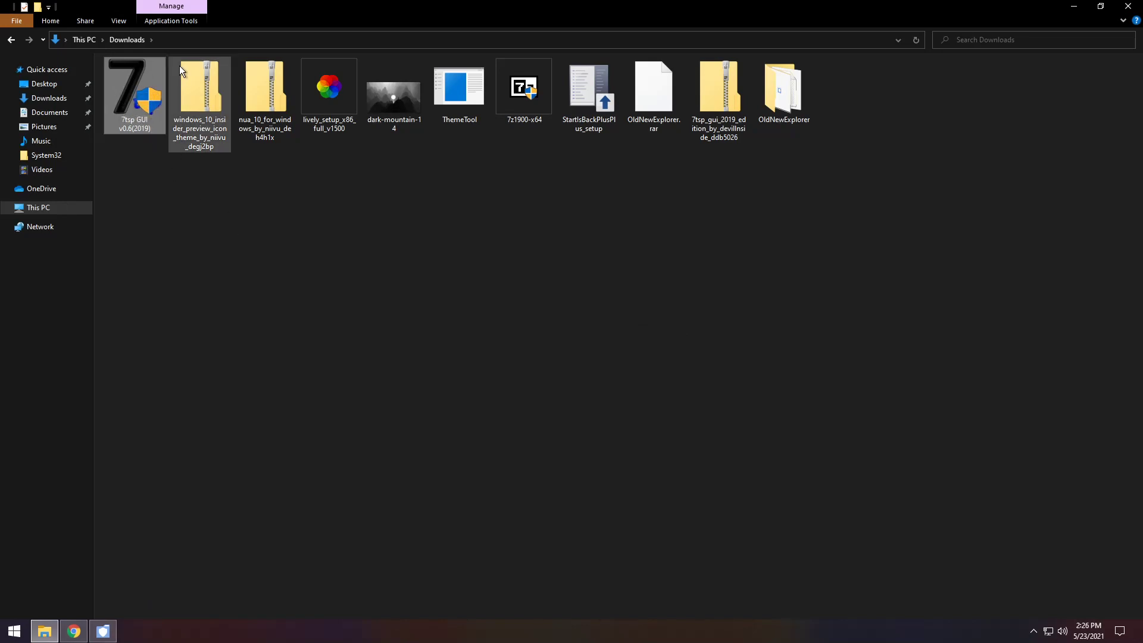
Step: Run 7tsp GUI v0.6(2019) from Downloads with permission to make changes, accept its agreement, and close the ReadMe
{"action": "double_click", "coordinate": [122, 101]}
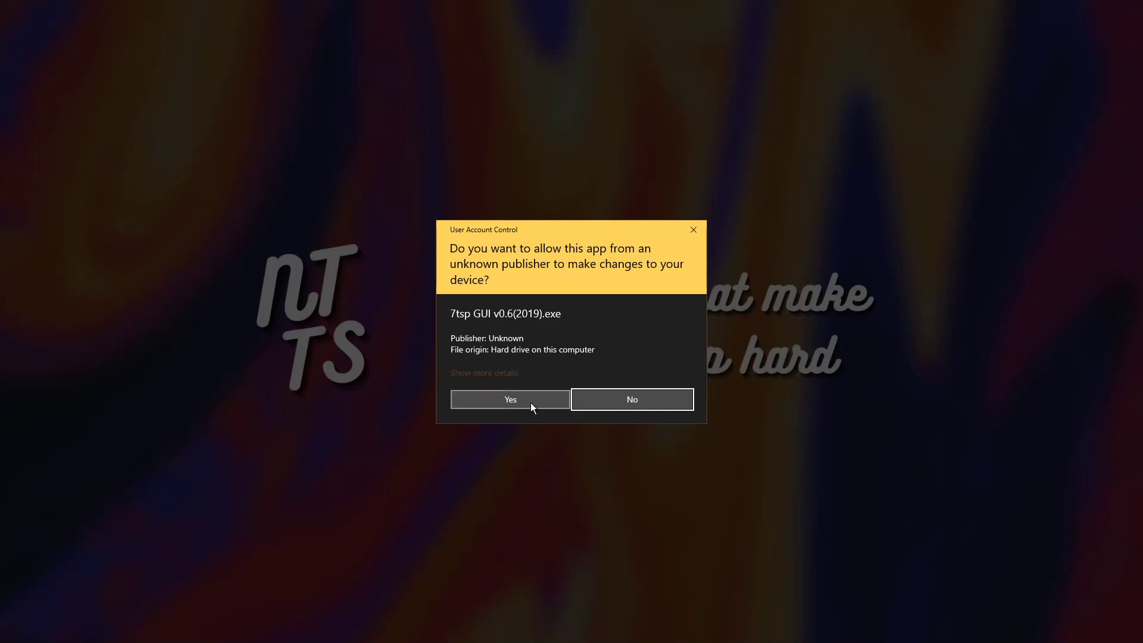
{"action": "left_click", "coordinate": [531, 402]}
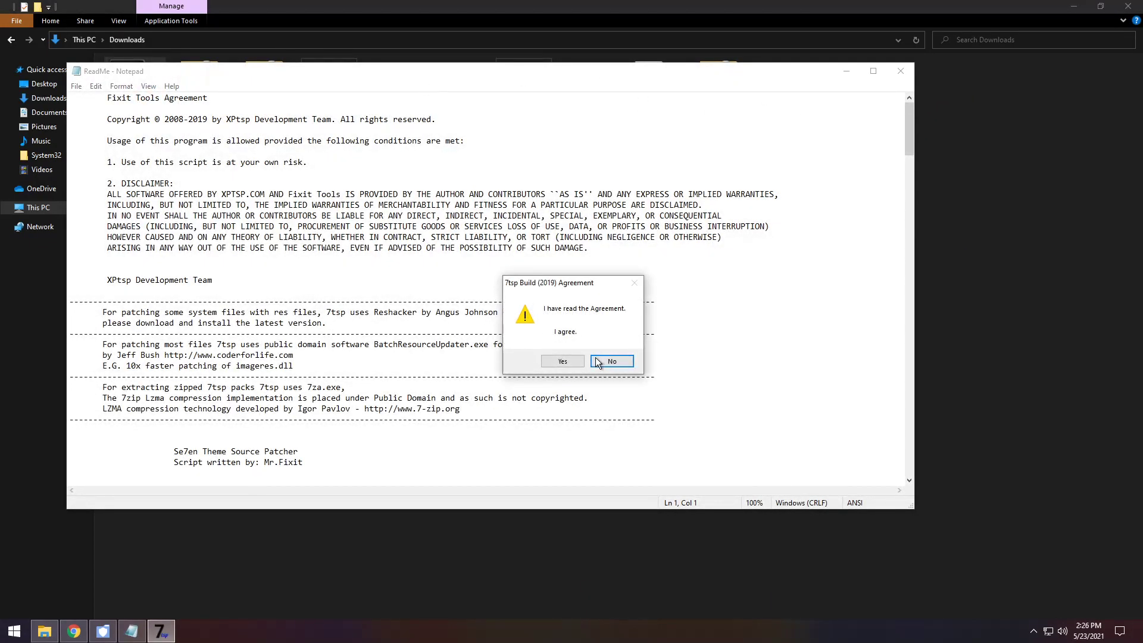
{"action": "left_click", "coordinate": [568, 361]}
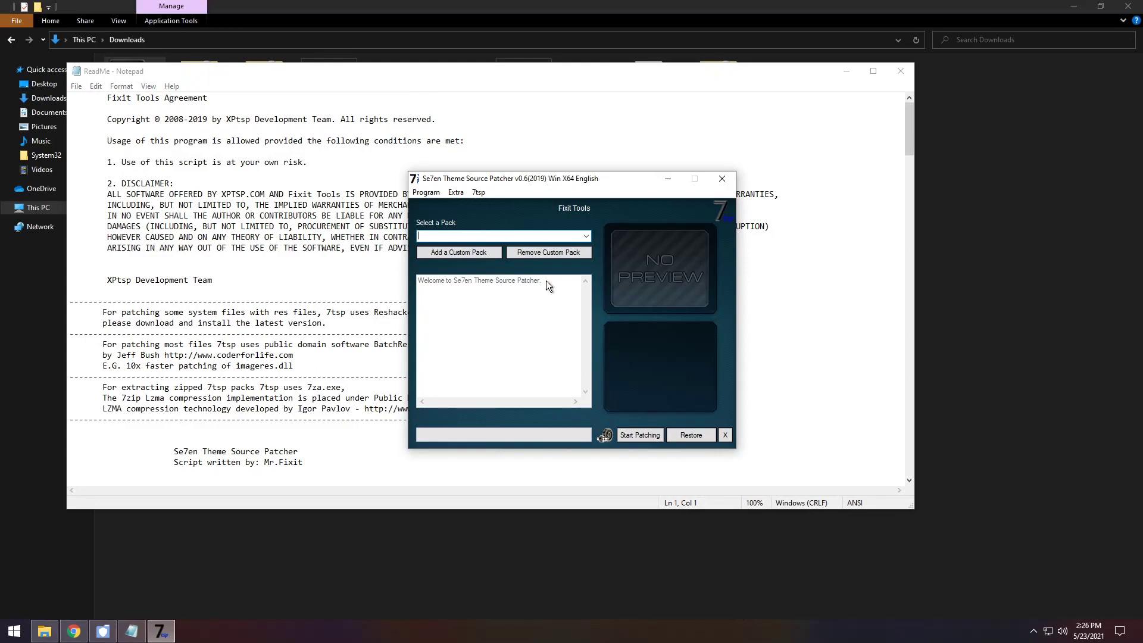
{"action": "left_click", "coordinate": [464, 255]}
{"action": "left_click", "coordinate": [901, 71]}
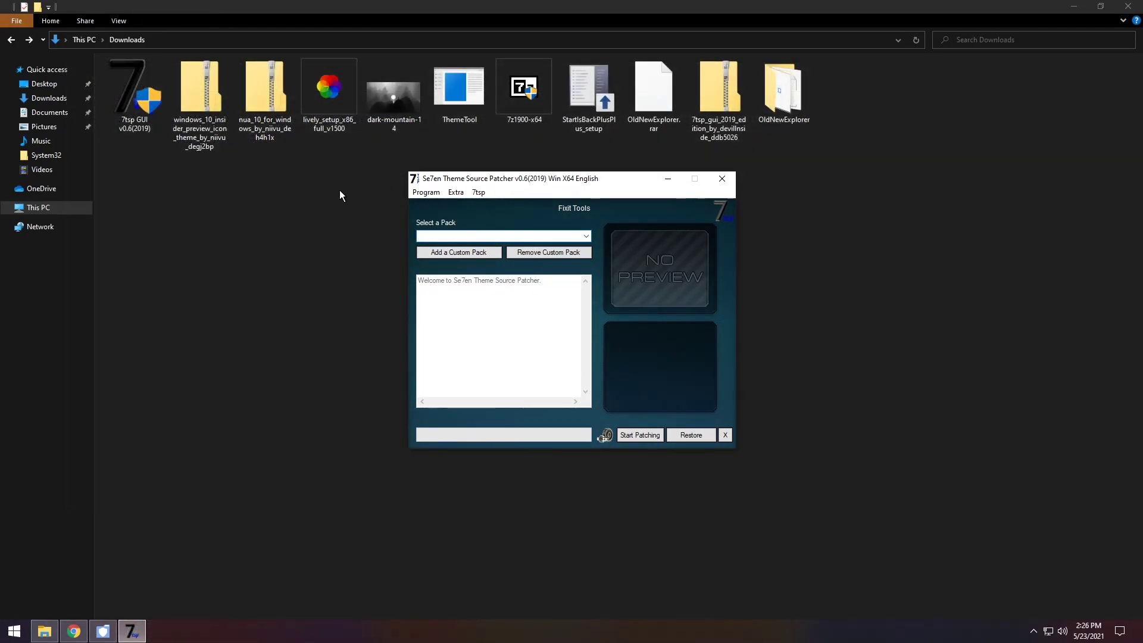
Step: Extract the Windows 10 Insider Preview Icons UPDATE 6 folder from its niivu archive into Downloads and delete the archive
{"action": "left_click", "coordinate": [267, 179]}
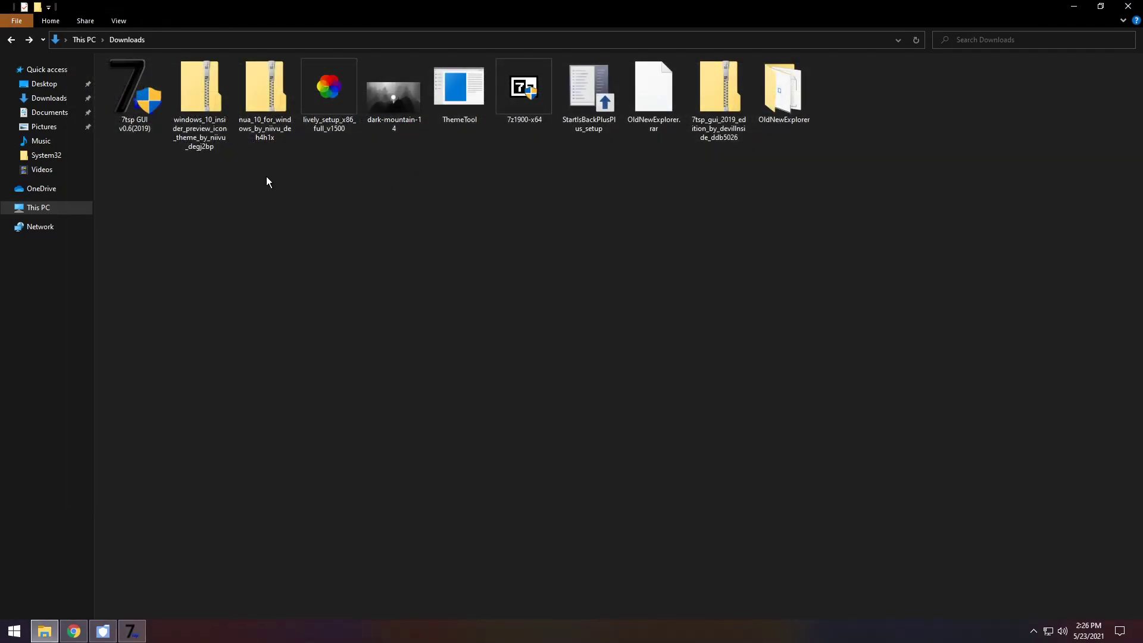
{"action": "double_click", "coordinate": [201, 131]}
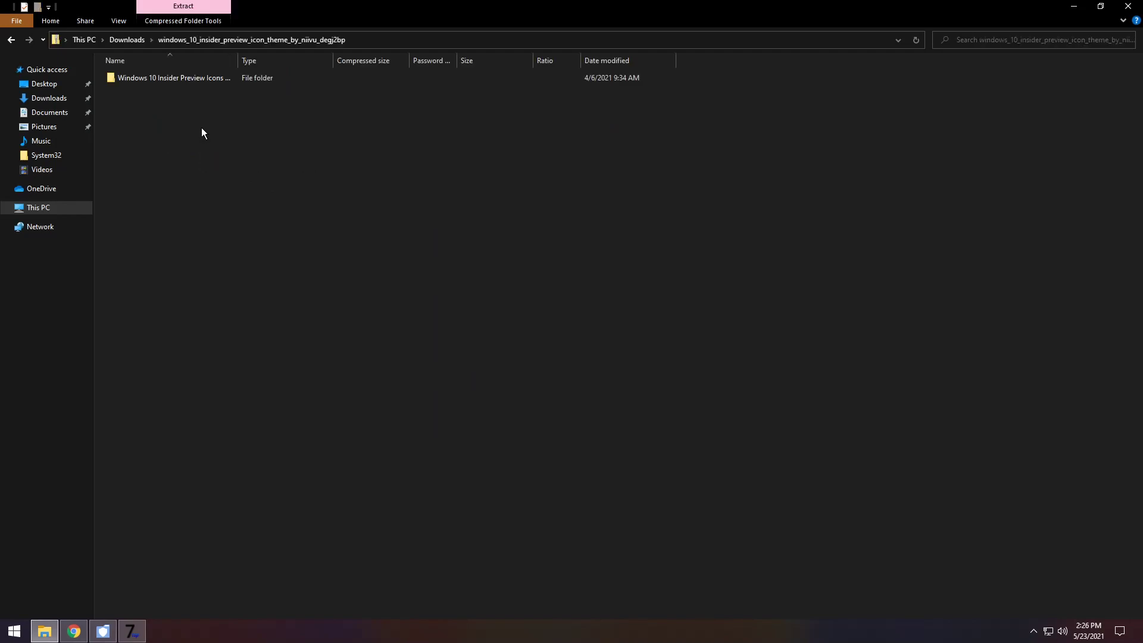
{"action": "left_click_drag", "start_coordinate": [164, 80], "coordinate": [43, 101]}
{"action": "left_click", "coordinate": [43, 100]}
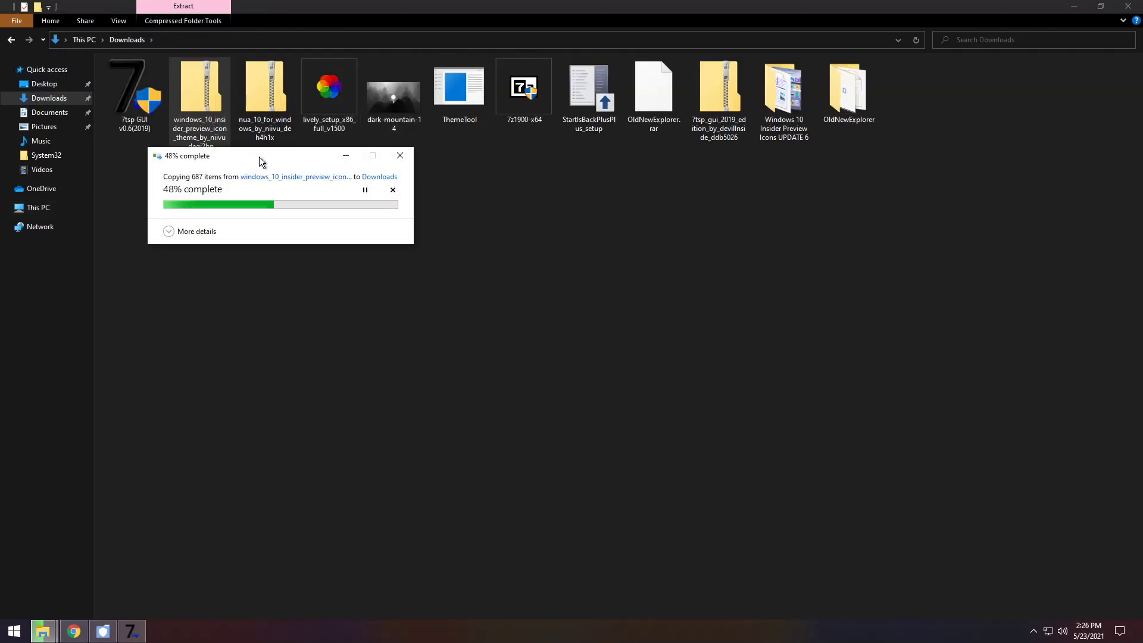
{"action": "left_click", "coordinate": [202, 102]}
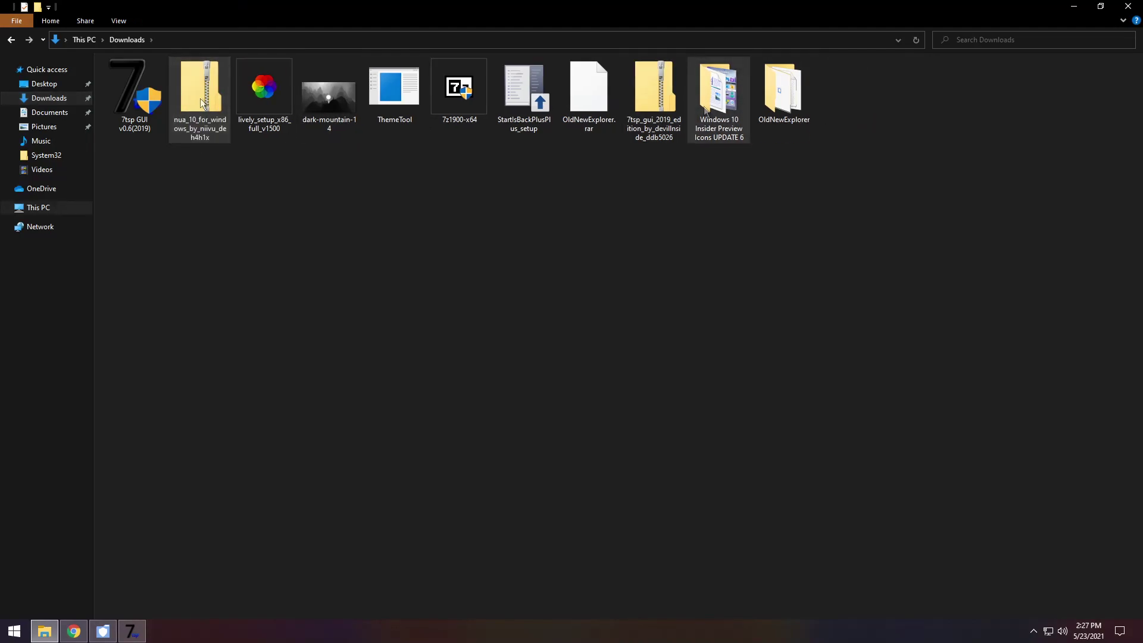
Step: View the Preview image in the extracted icons folder and open the 7TSP Themes for Windows 10 1903 and higher subfolder
{"action": "double_click", "coordinate": [703, 106]}
{"action": "double_click", "coordinate": [157, 153]}
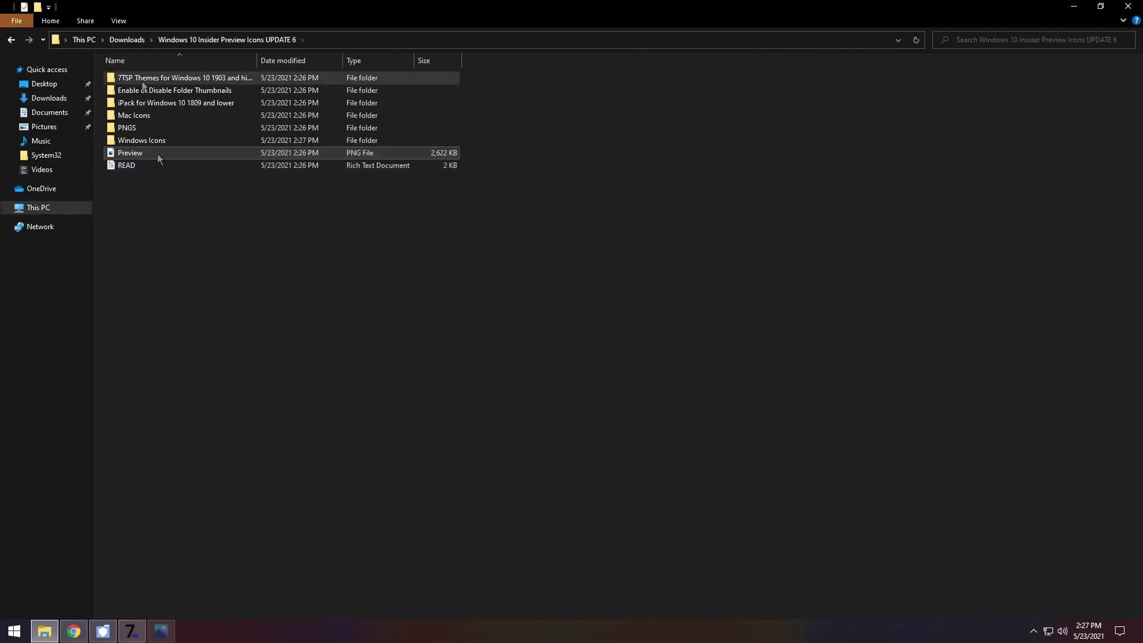
{"action": "double_click", "coordinate": [183, 78]}
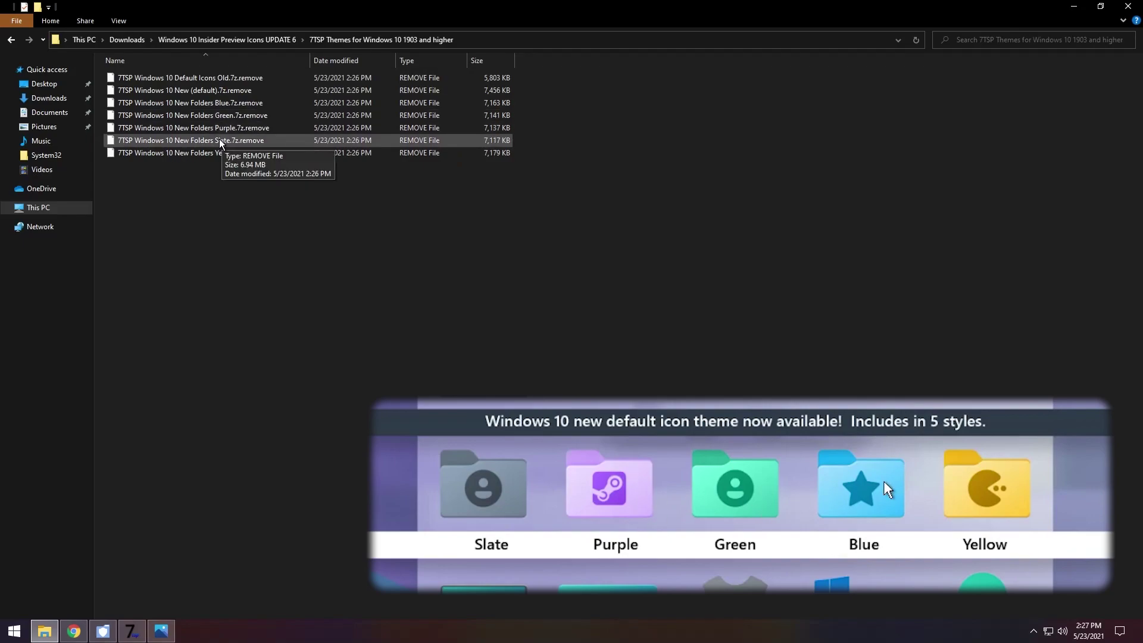
Step: Rename the Slate theme file to 7TSP Windows 10 New Folders Slate.7z, accepting the extension change
{"action": "left_click", "coordinate": [220, 140]}
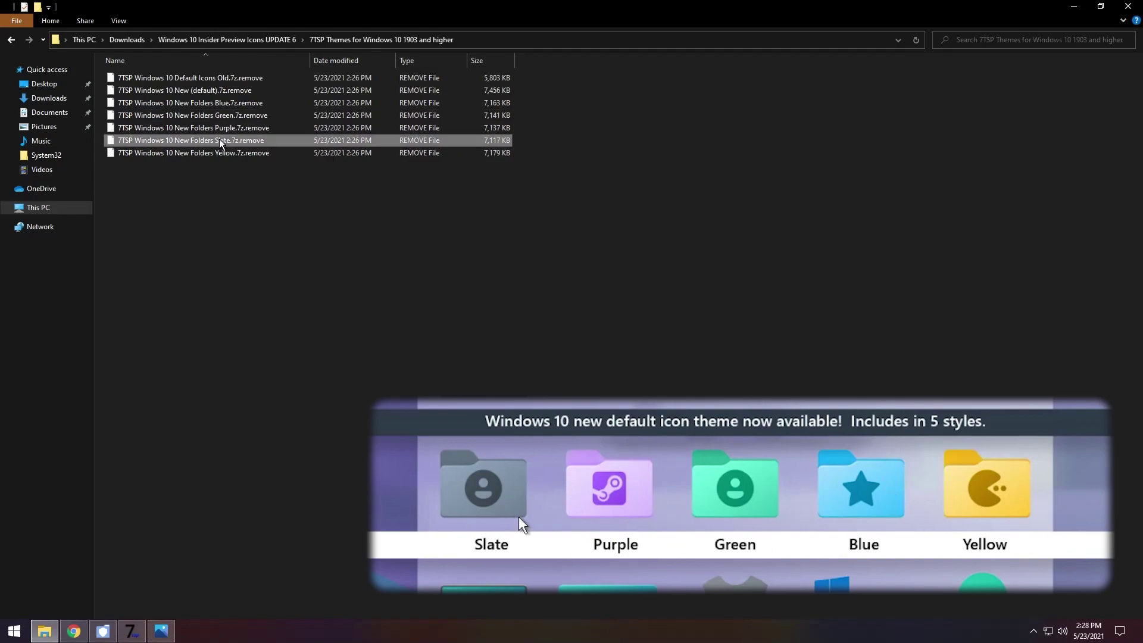
{"action": "right_click", "coordinate": [219, 138]}
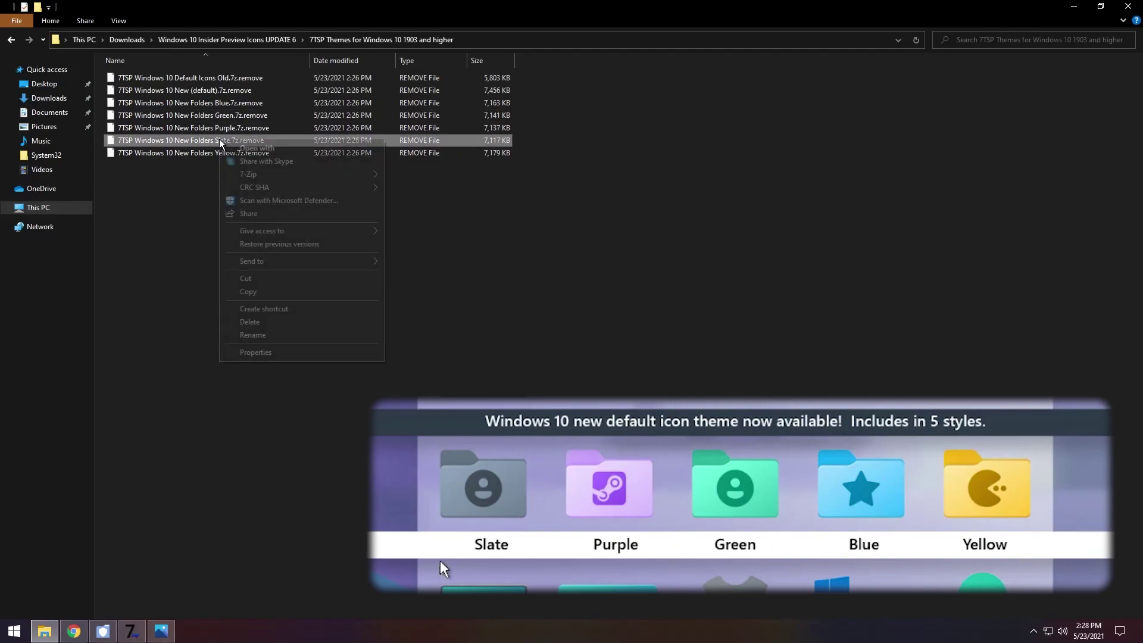
{"action": "left_click", "coordinate": [256, 339]}
{"action": "key", "text": "End"}
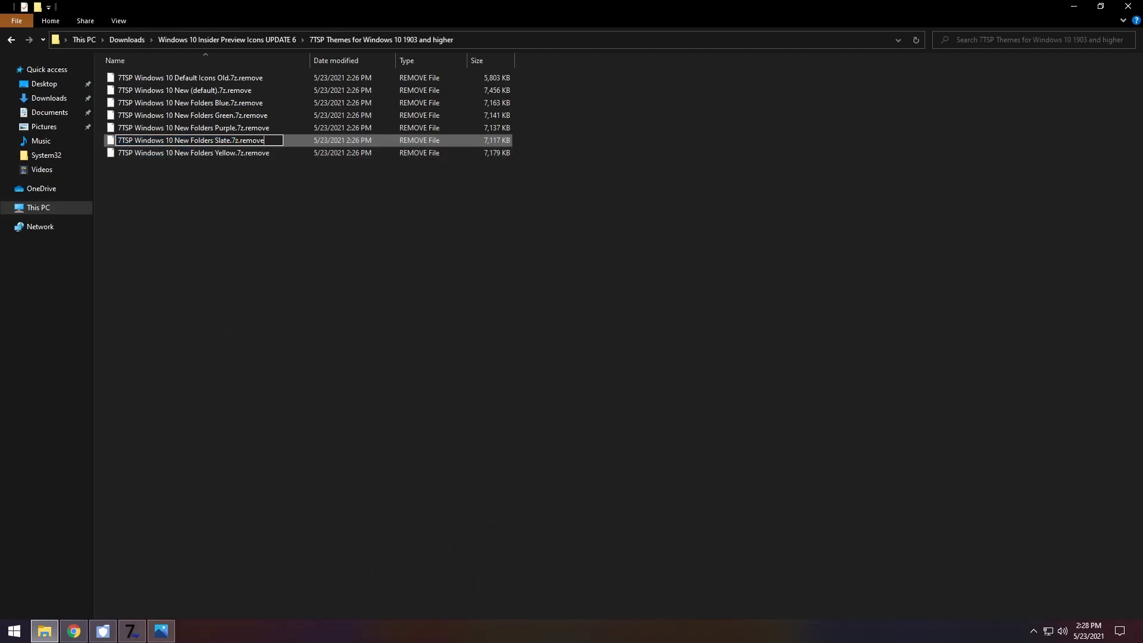
{"action": "key", "text": "BackSpace"}
{"action": "key", "text": "BackSpace"}
{"action": "key", "text": "BackSpace"}
{"action": "key", "text": "BackSpace"}
{"action": "key", "text": "BackSpace"}
{"action": "key", "text": "BackSpace"}
{"action": "key", "text": "BackSpace"}
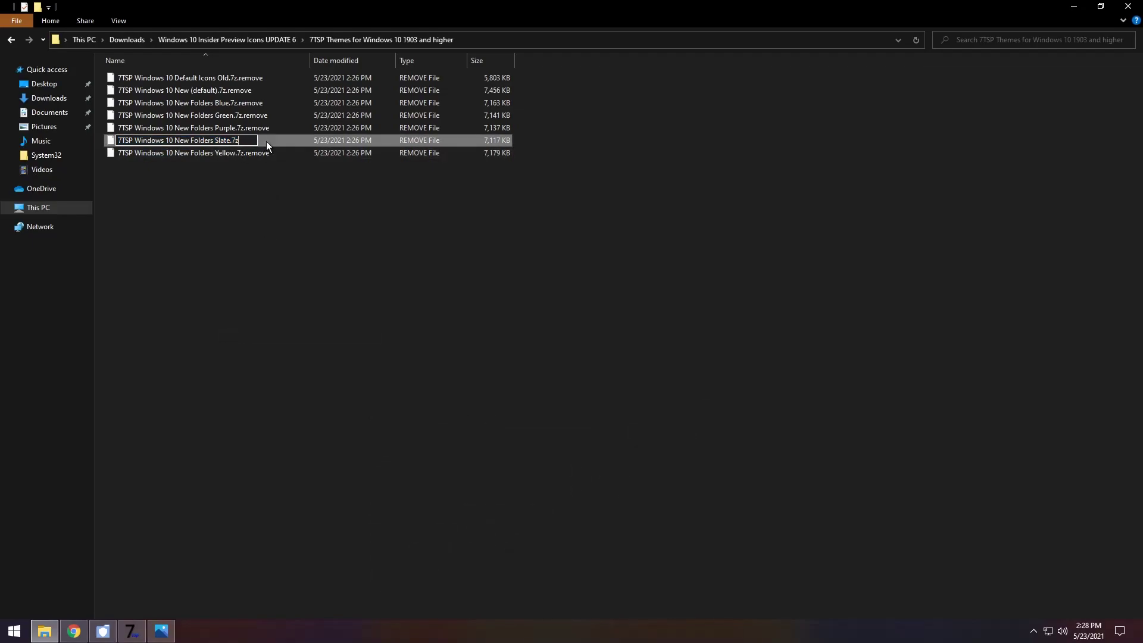
{"action": "key", "text": "Return"}
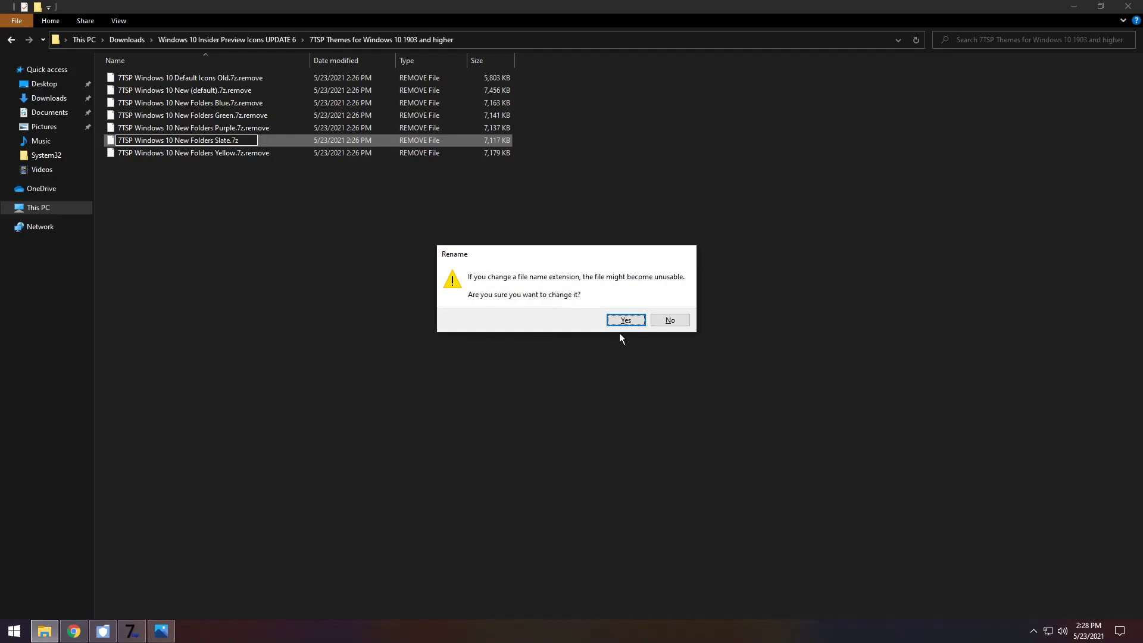
{"action": "left_click", "coordinate": [627, 320]}
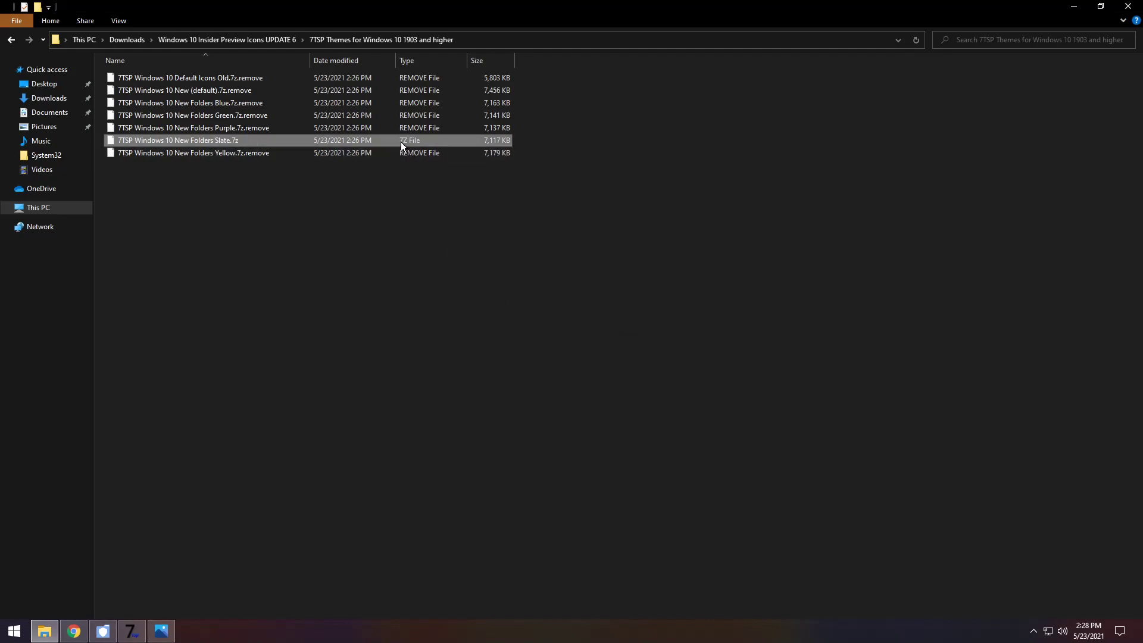
{"action": "left_click", "coordinate": [355, 263]}
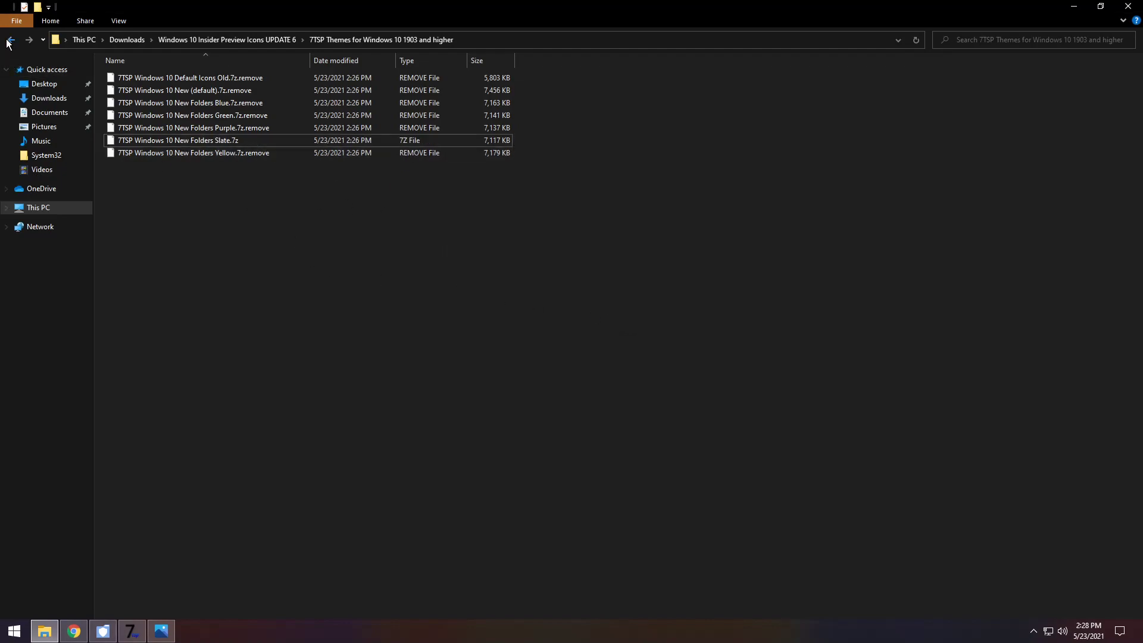
Step: Add the disable_folder_thumbs registry file from the Enable or Disable Folder Thumbnails folder to the registry
{"action": "left_click", "coordinate": [8, 42]}
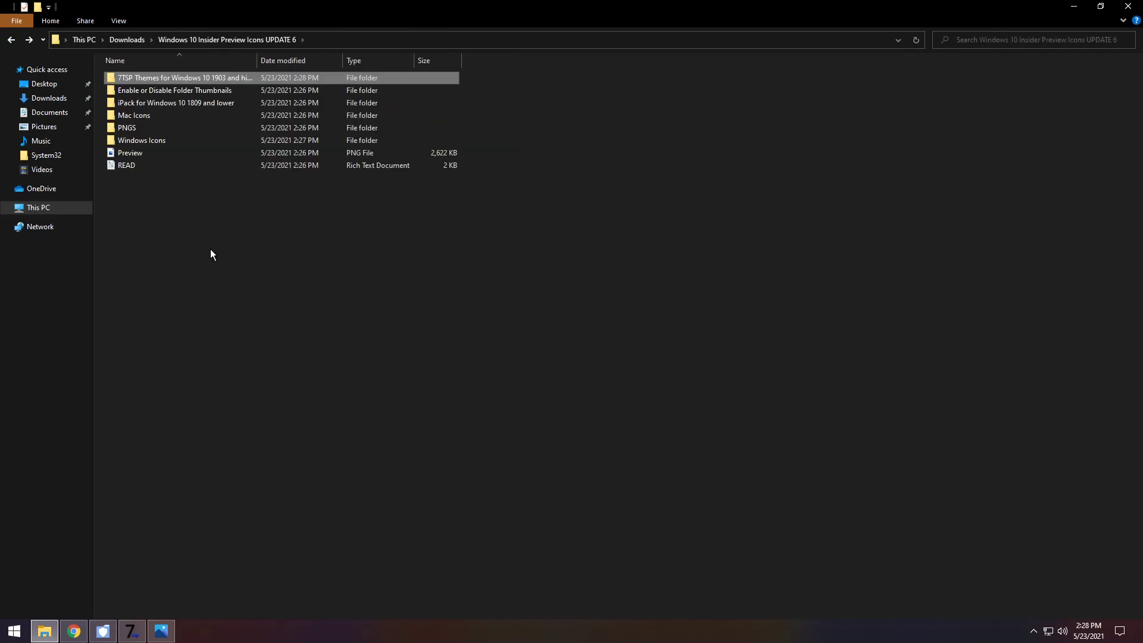
{"action": "left_click", "coordinate": [138, 89]}
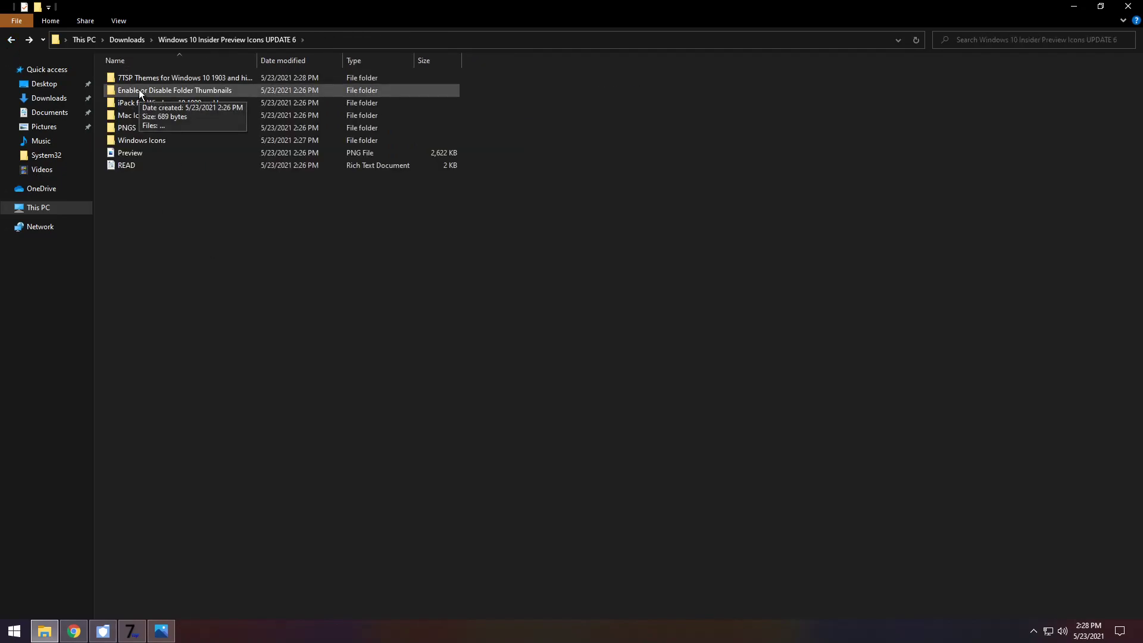
{"action": "double_click", "coordinate": [139, 89]}
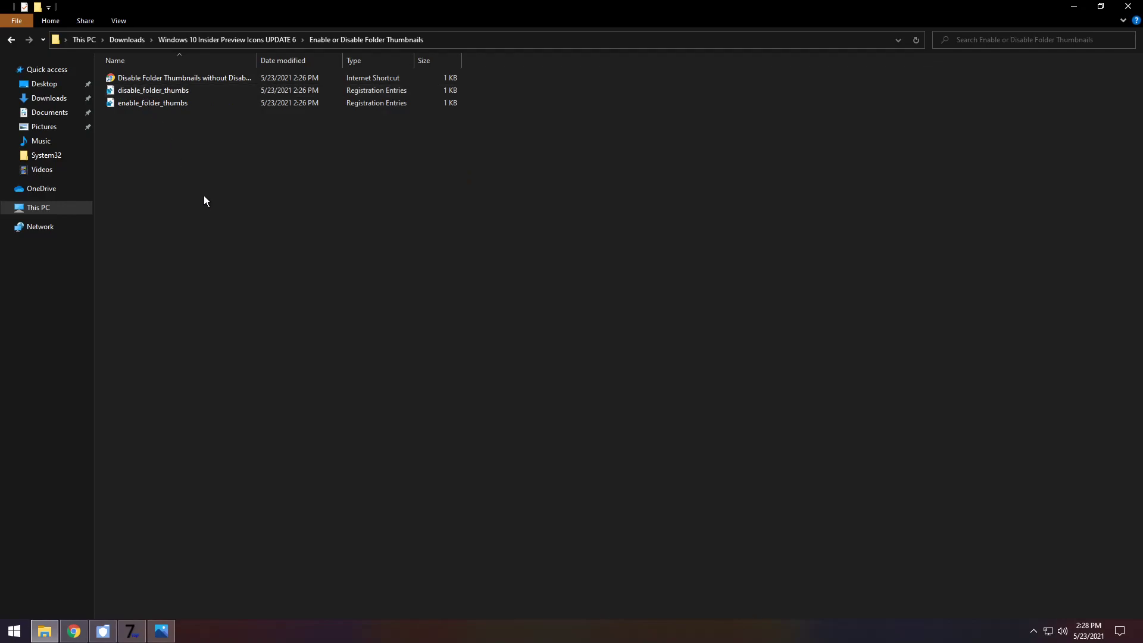
{"action": "double_click", "coordinate": [132, 91]}
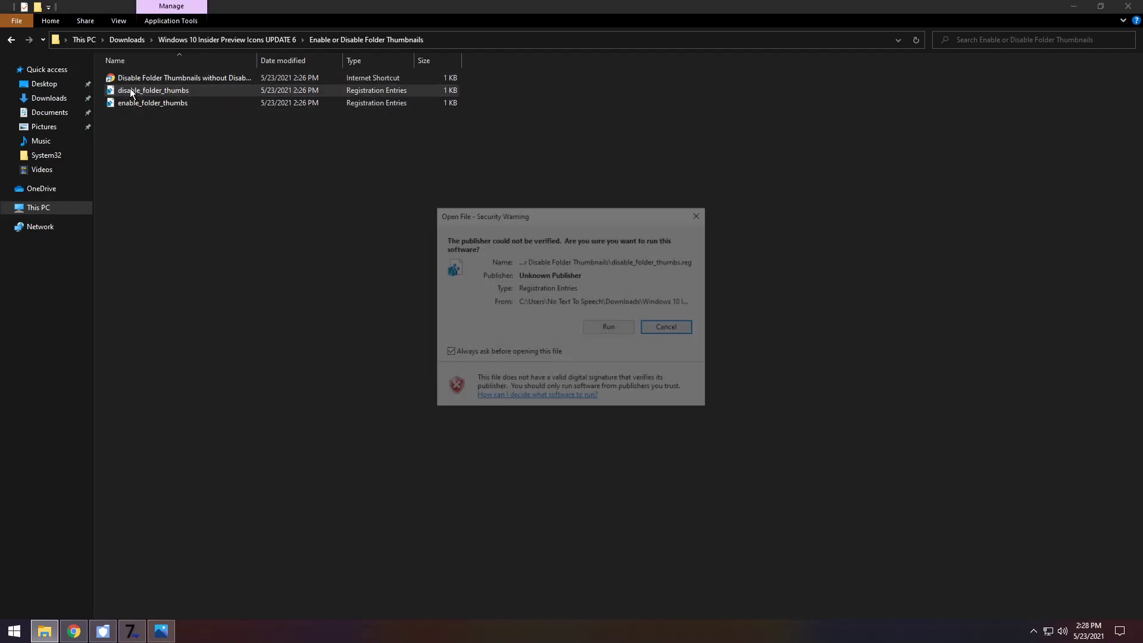
{"action": "left_click", "coordinate": [604, 327]}
{"action": "left_click", "coordinate": [494, 387]}
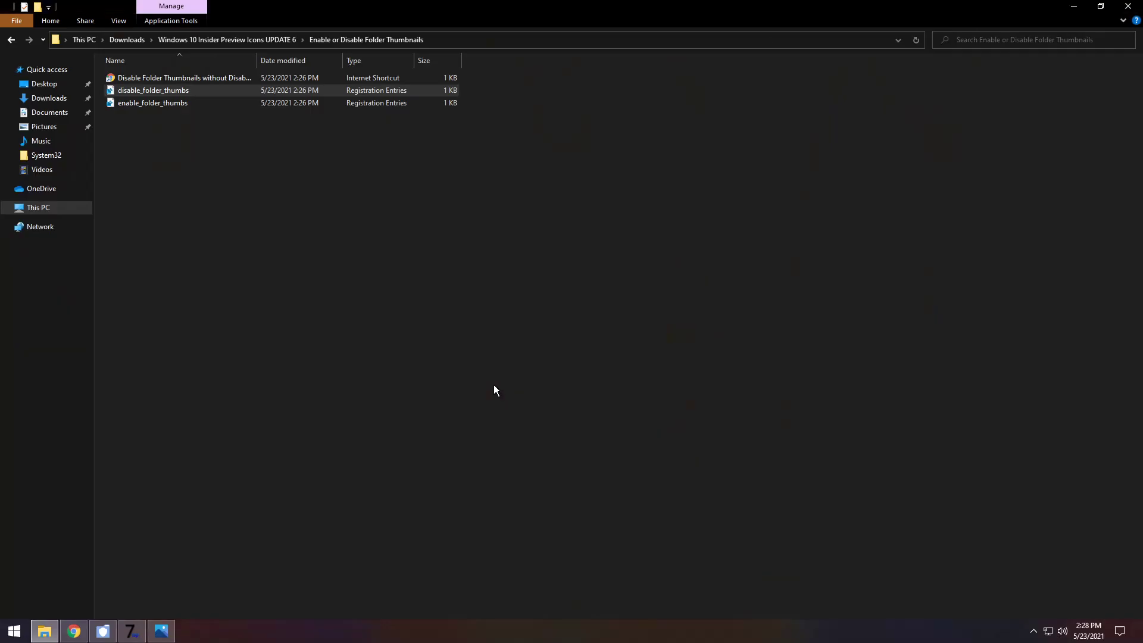
{"action": "left_click", "coordinate": [658, 331]}
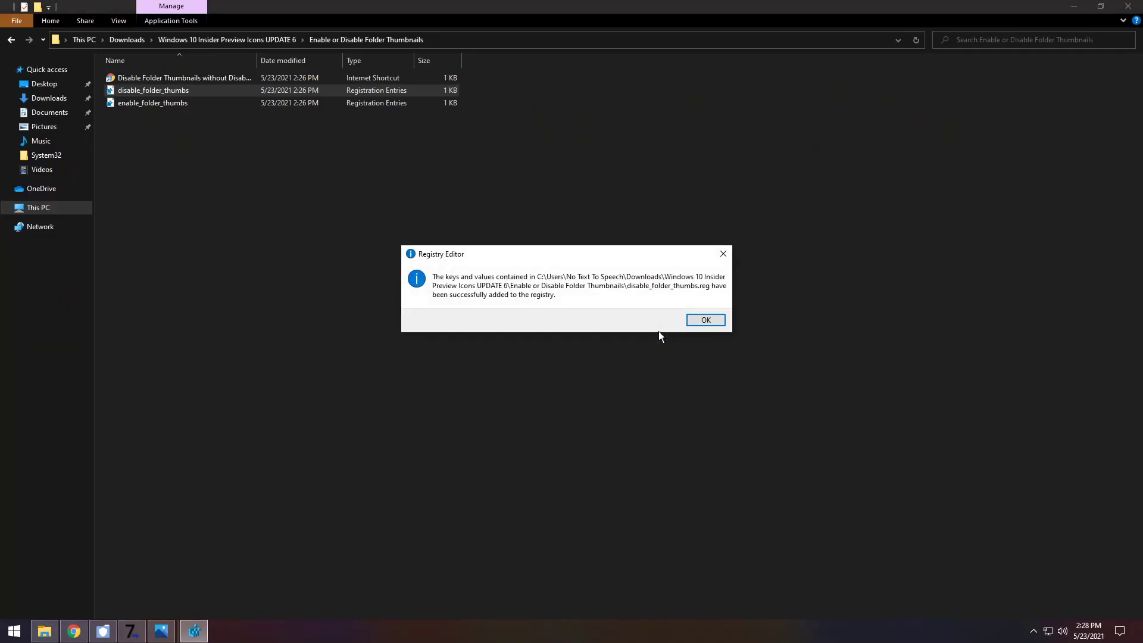
{"action": "left_click", "coordinate": [706, 321]}
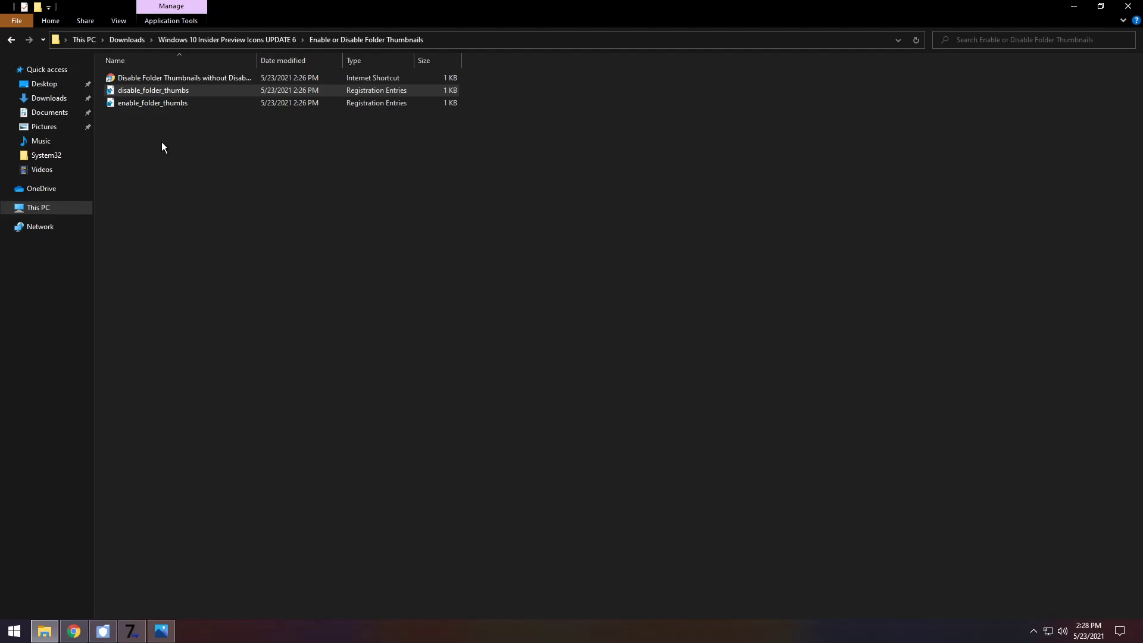
Step: Add 7TSP Windows 10 New Folders Slate.7z from the extracted icons folder as a custom pack in Se7en Theme Source Patcher
{"action": "key", "text": "alt+Up"}
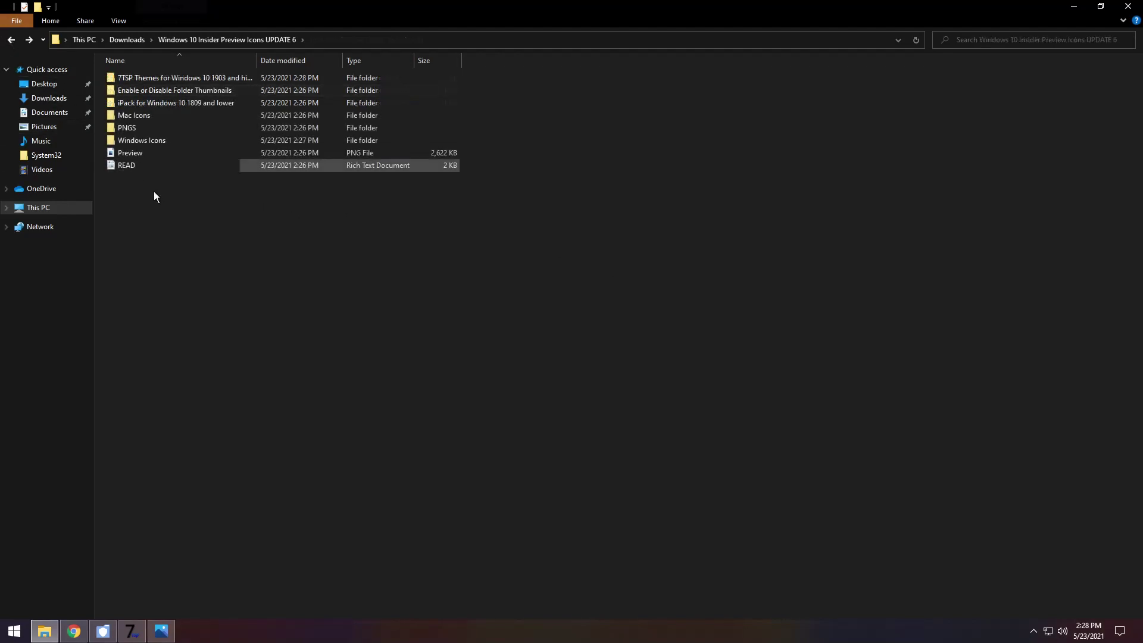
{"action": "left_click", "coordinate": [140, 636]}
{"action": "left_click_drag", "start_coordinate": [470, 178], "coordinate": [470, 169]}
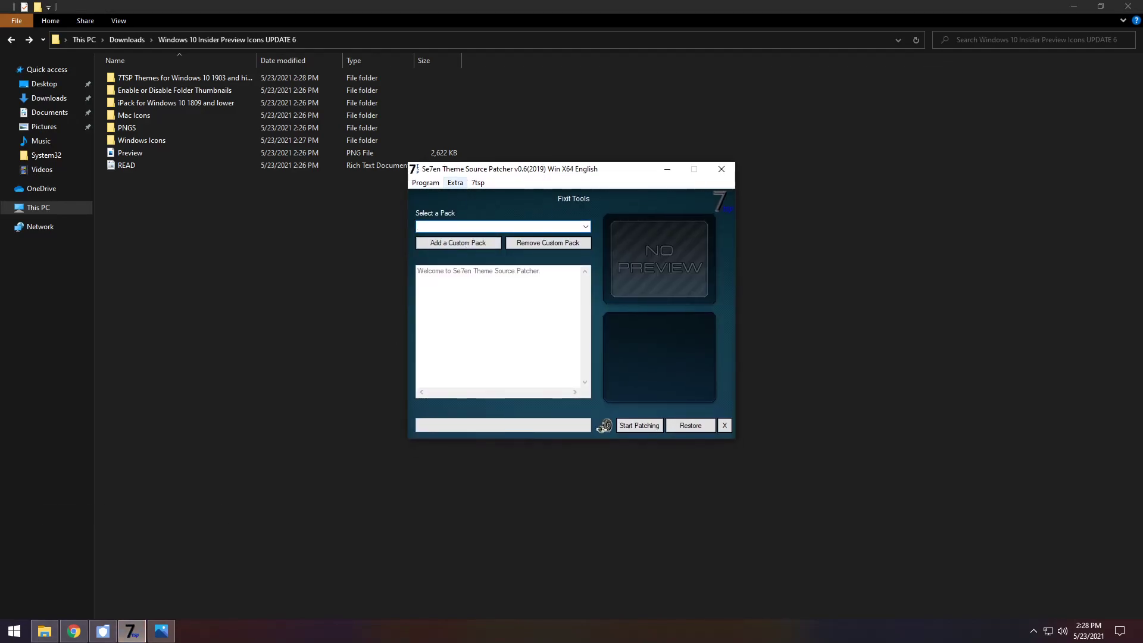
{"action": "left_click", "coordinate": [448, 242]}
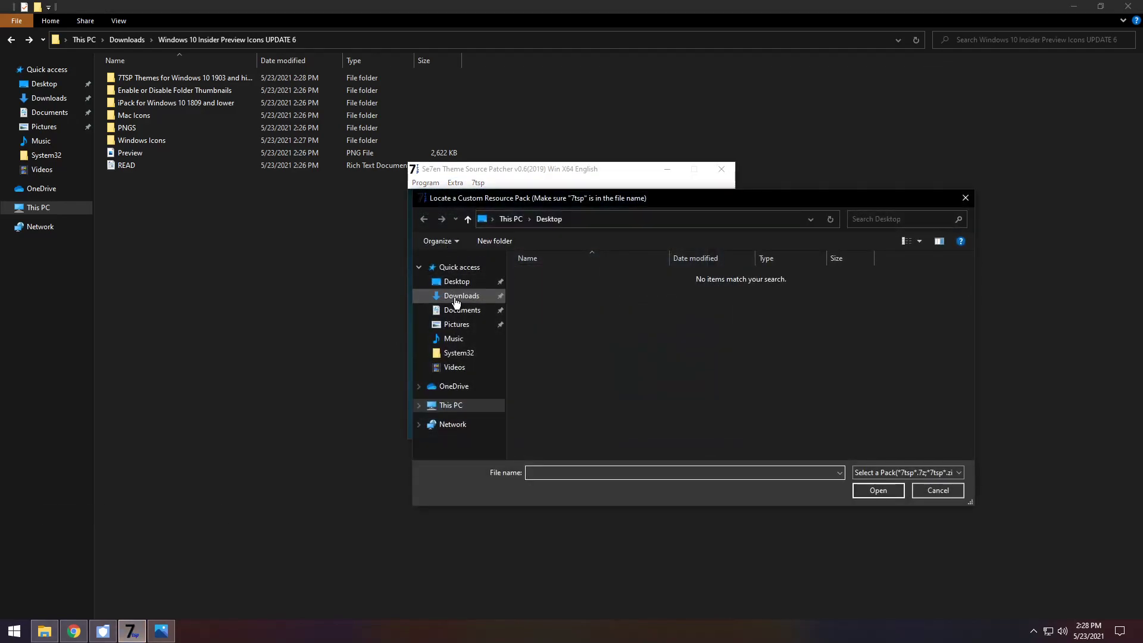
{"action": "left_click", "coordinate": [457, 298]}
{"action": "double_click", "coordinate": [565, 295]}
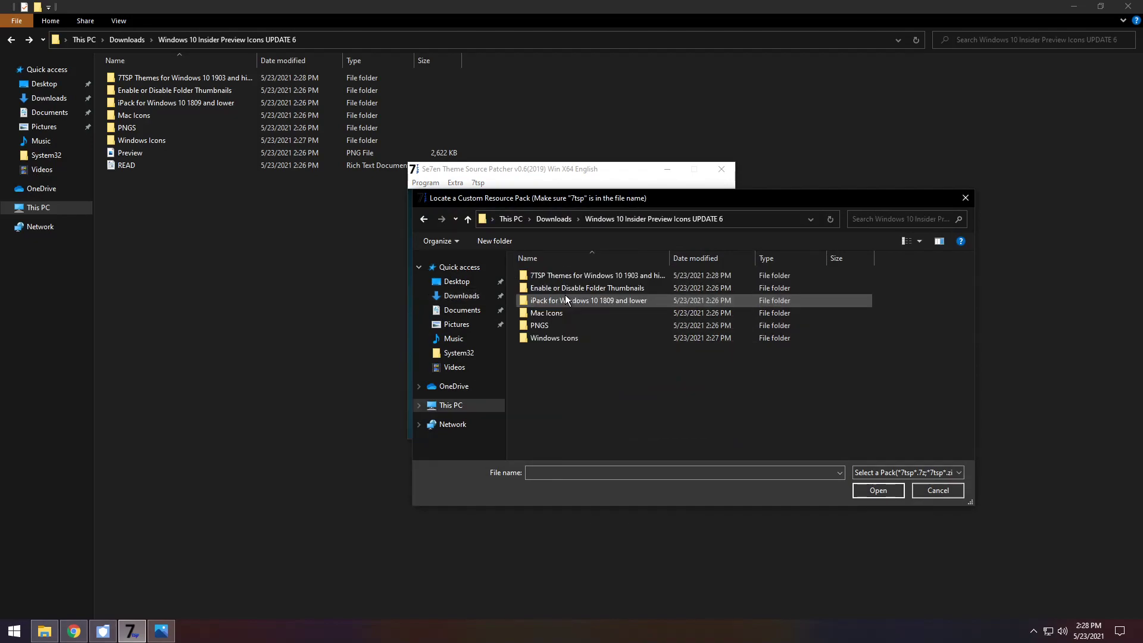
{"action": "double_click", "coordinate": [552, 276]}
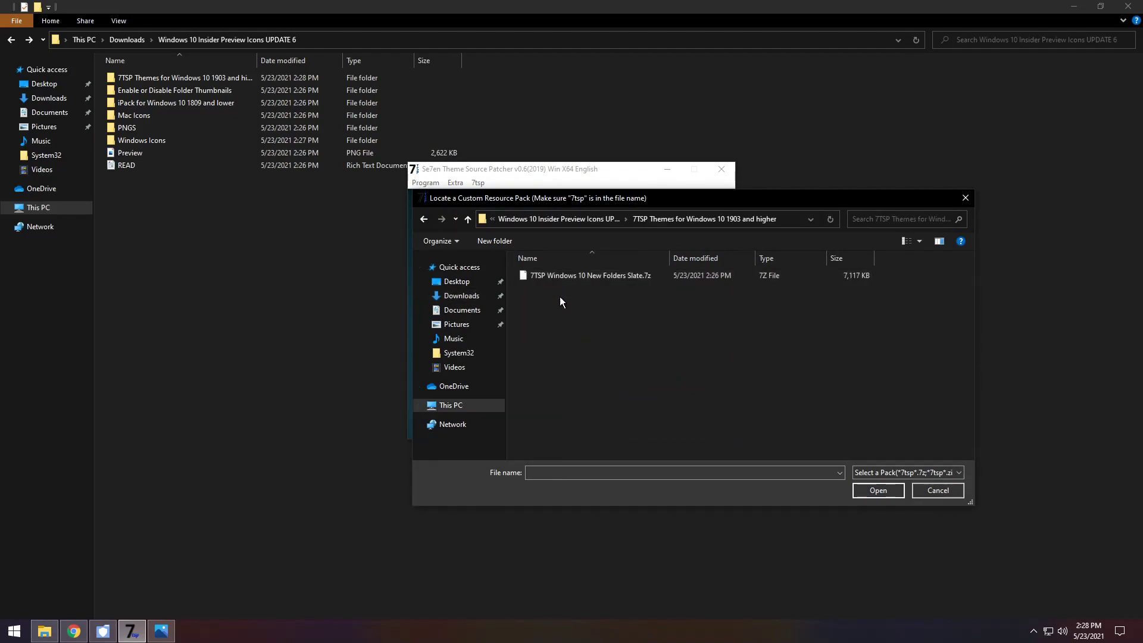
{"action": "left_click", "coordinate": [563, 274]}
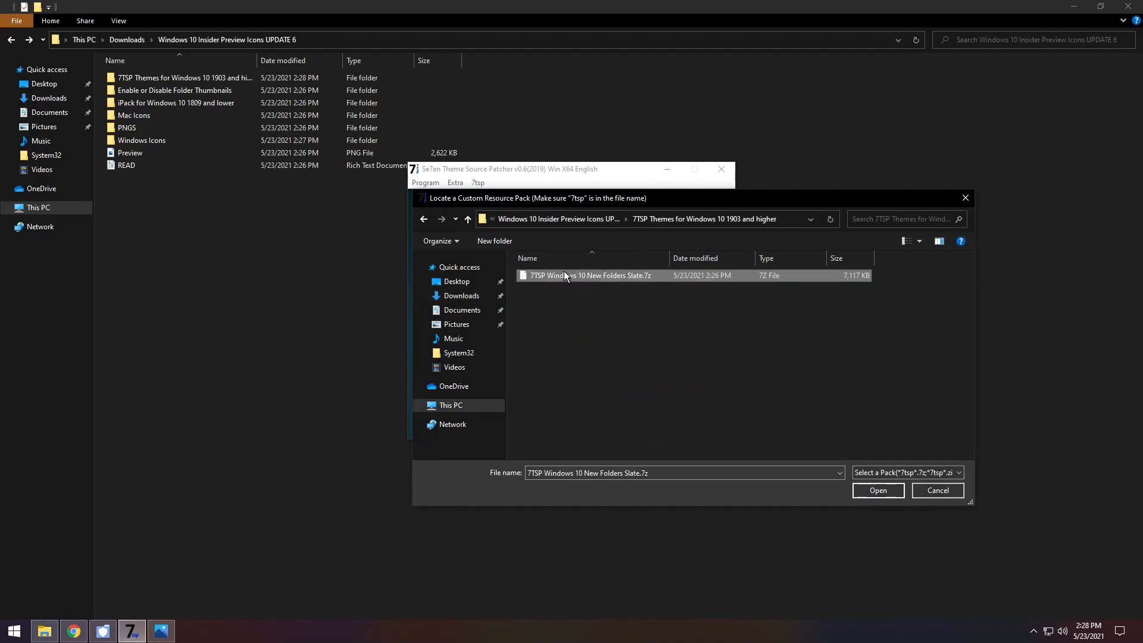
{"action": "left_click", "coordinate": [877, 490]}
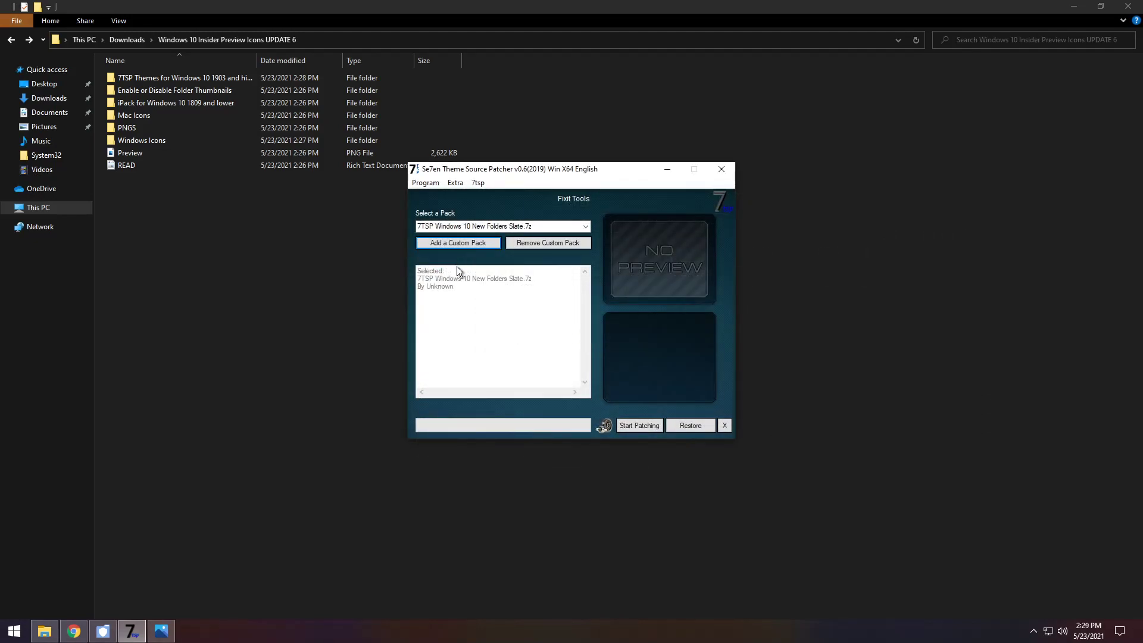
Step: Patch the system files with the selected Slate pack and reboot Windows
{"action": "left_click", "coordinate": [642, 426]}
{"action": "left_click", "coordinate": [580, 378]}
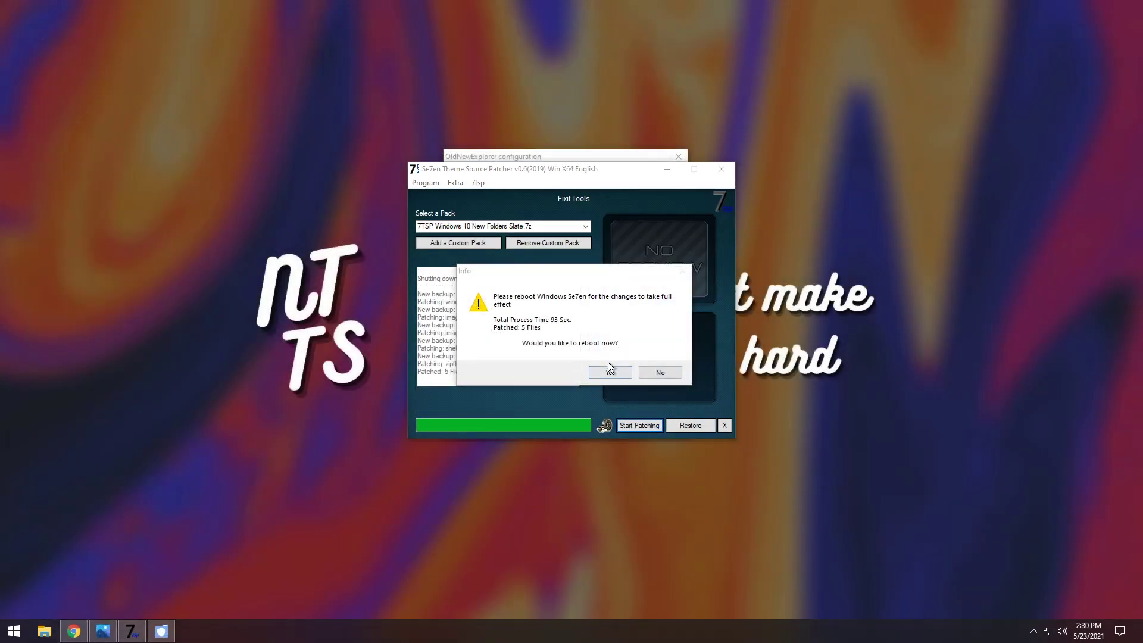
{"action": "left_click", "coordinate": [610, 373]}
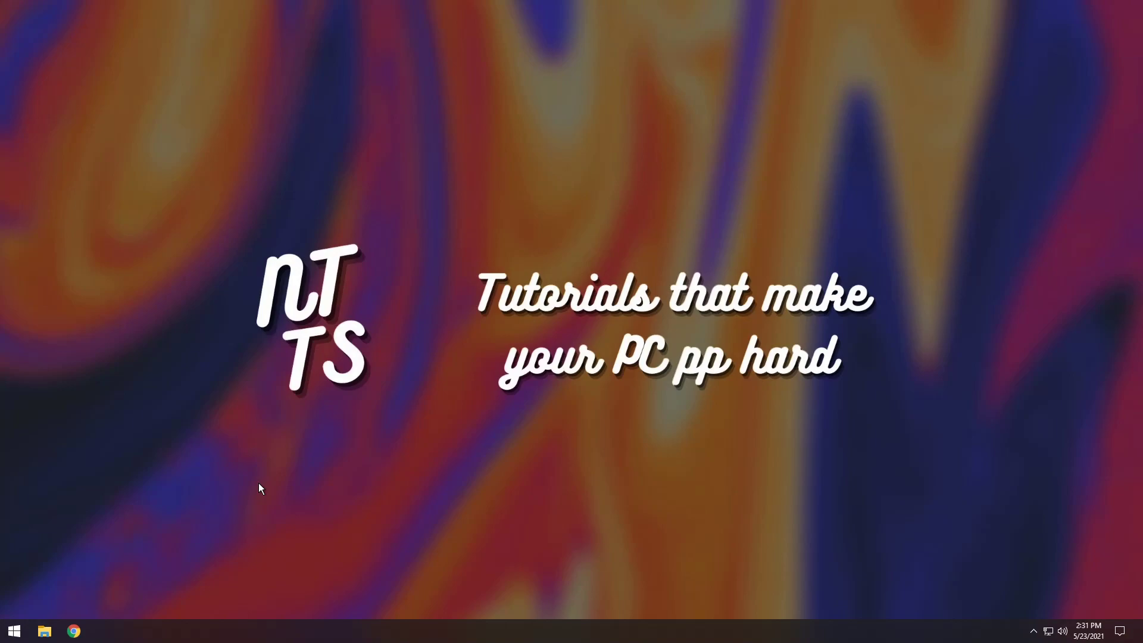
Step: Extract the NUA for Windows 10 folder from the nua_10_for_windows_by_niivu_deh4h1x archive into the Downloads folder
{"action": "left_click", "coordinate": [45, 631]}
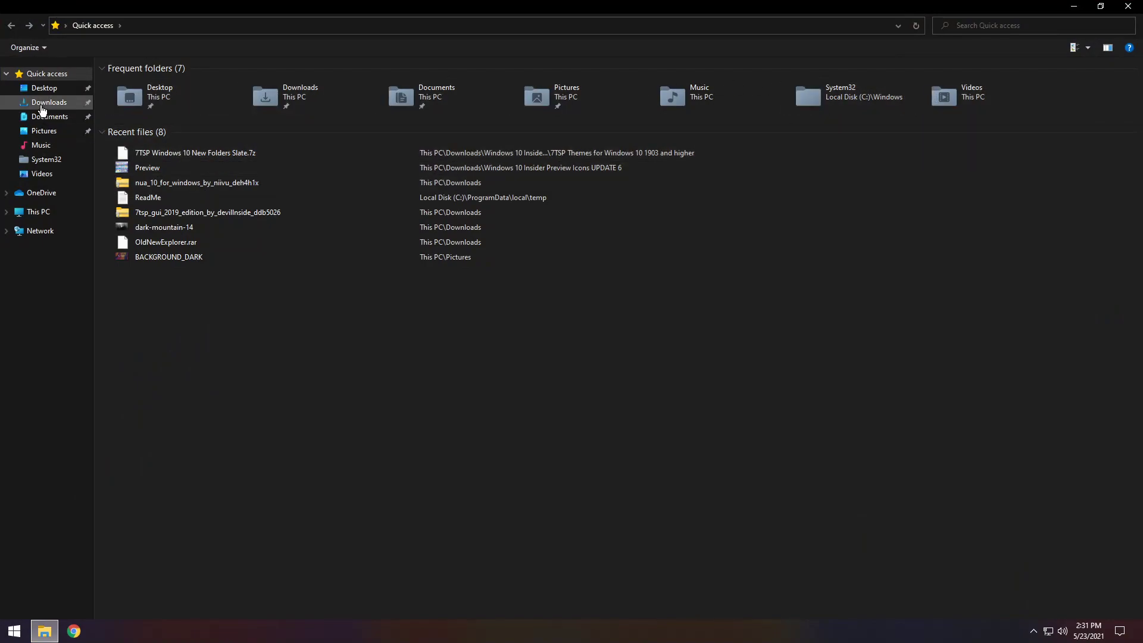
{"action": "left_click", "coordinate": [42, 105]}
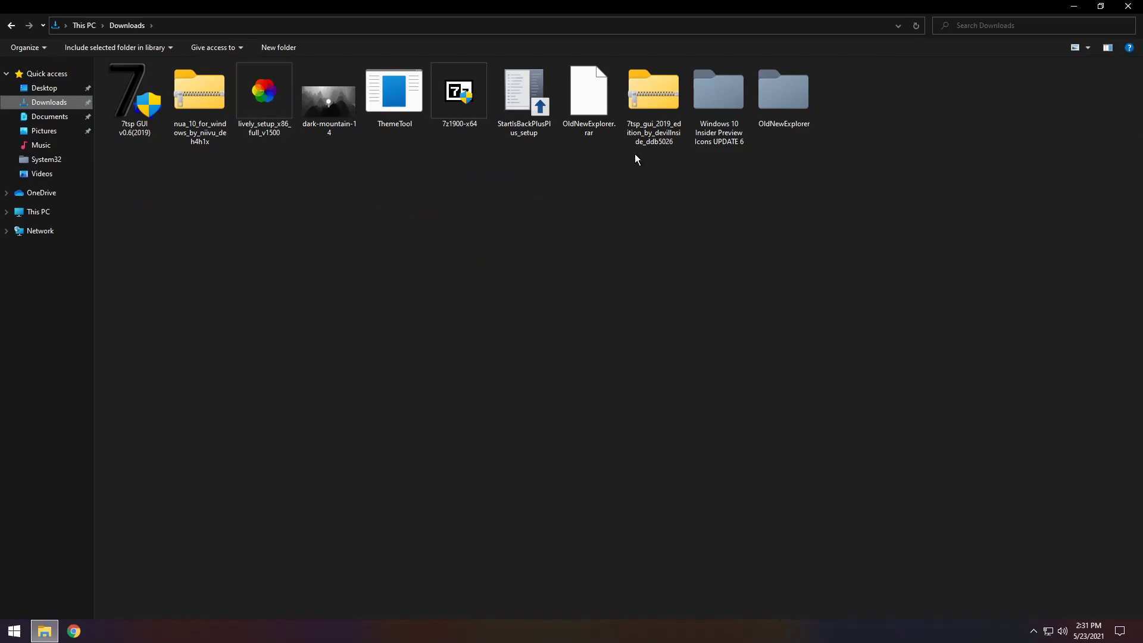
{"action": "double_click", "coordinate": [193, 132]}
{"action": "left_click_drag", "start_coordinate": [126, 80], "coordinate": [45, 105]}
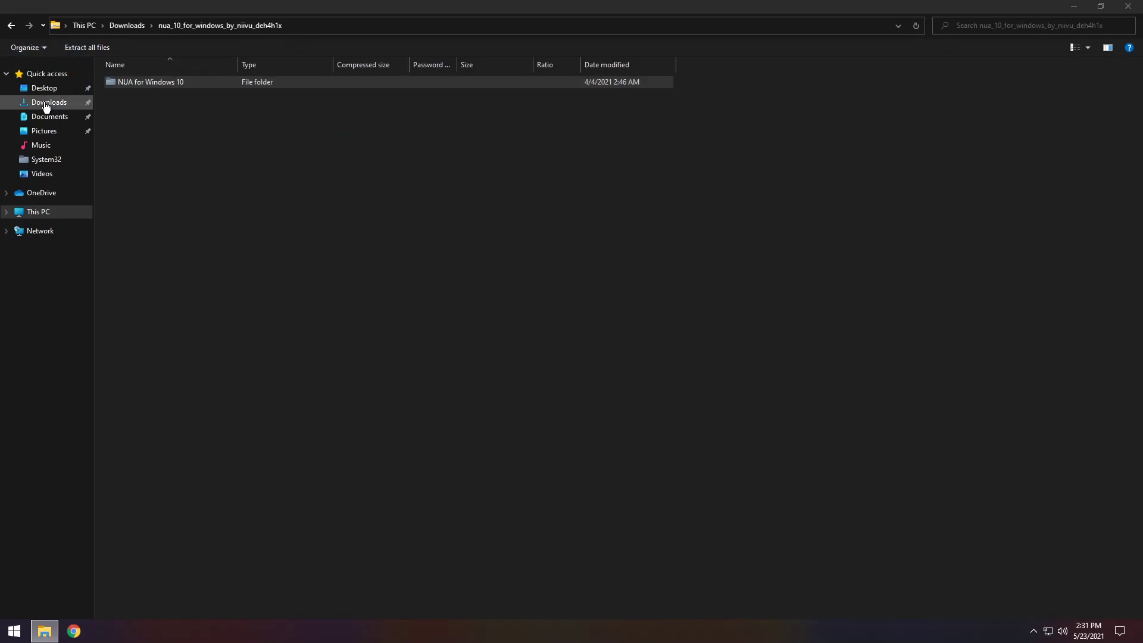
Step: Delete the nua_10_for_windows_by_niivu_deh4h1x archive from the Downloads folder
{"action": "left_click", "coordinate": [46, 105]}
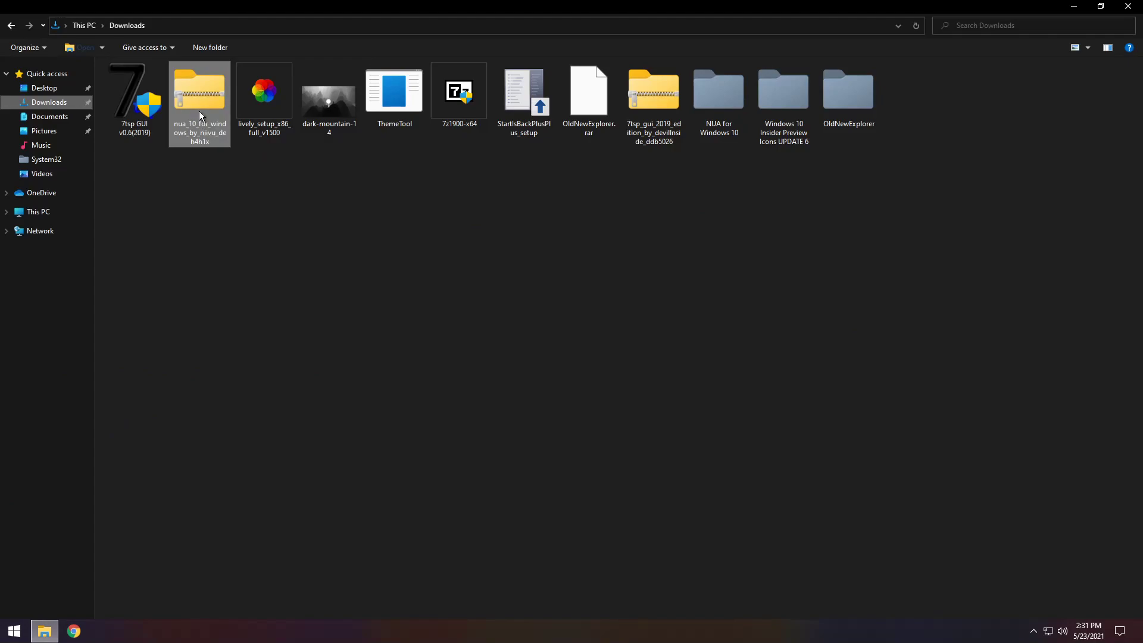
{"action": "left_click", "coordinate": [199, 111]}
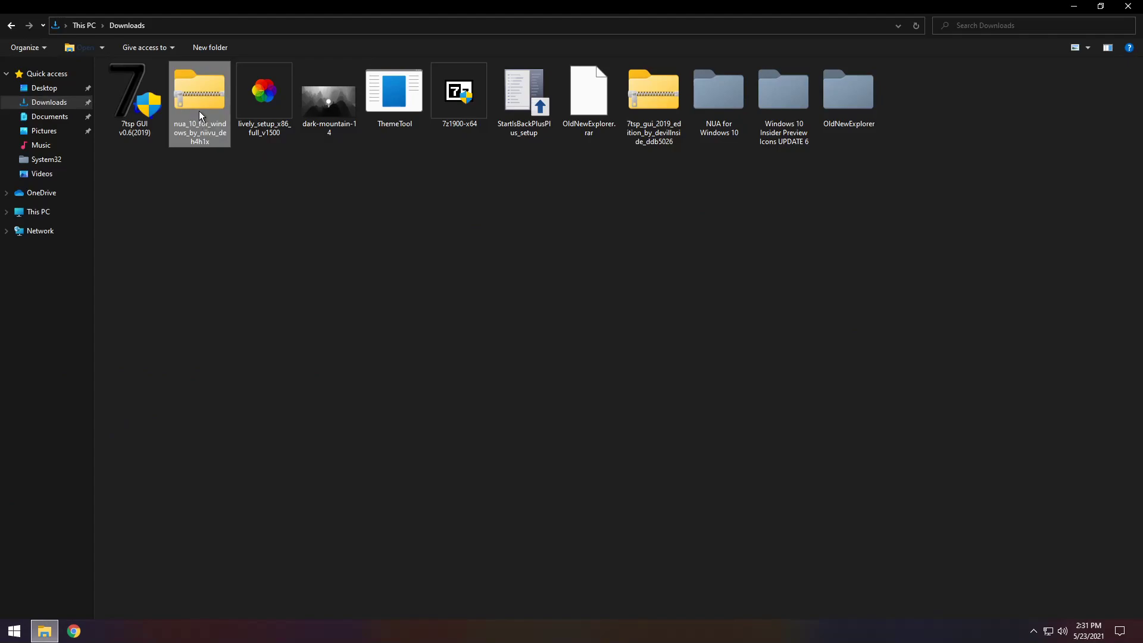
{"action": "key", "text": "Delete"}
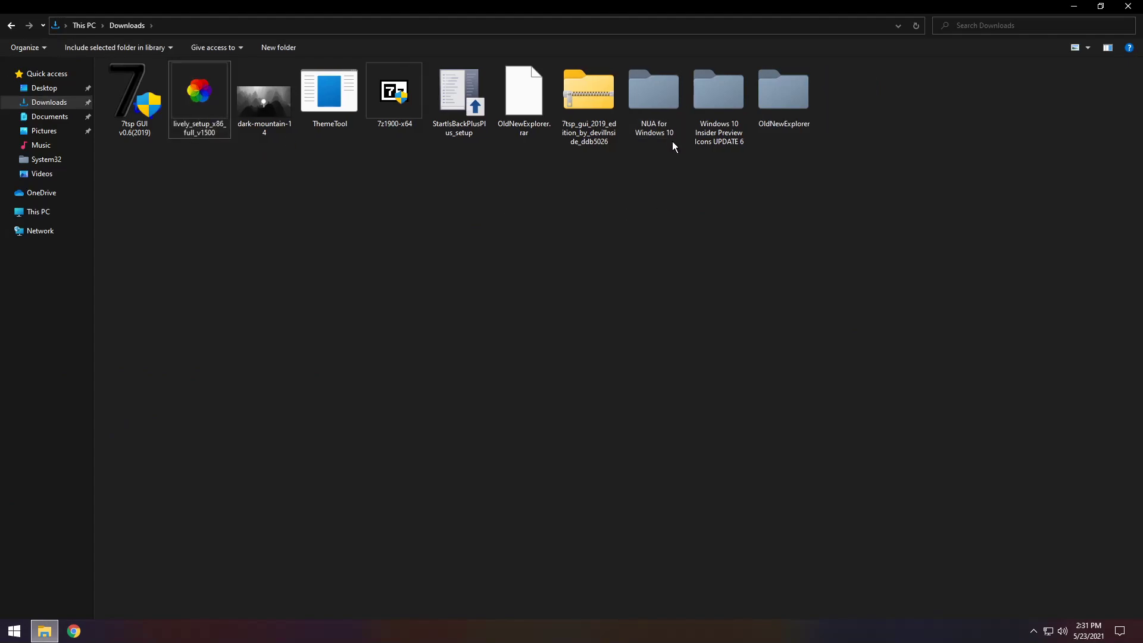
Step: Copy the NUA folder and the NUA and NUA NA theme files from NUA for Windows 10\Windows 10 Themes
{"action": "double_click", "coordinate": [657, 110]}
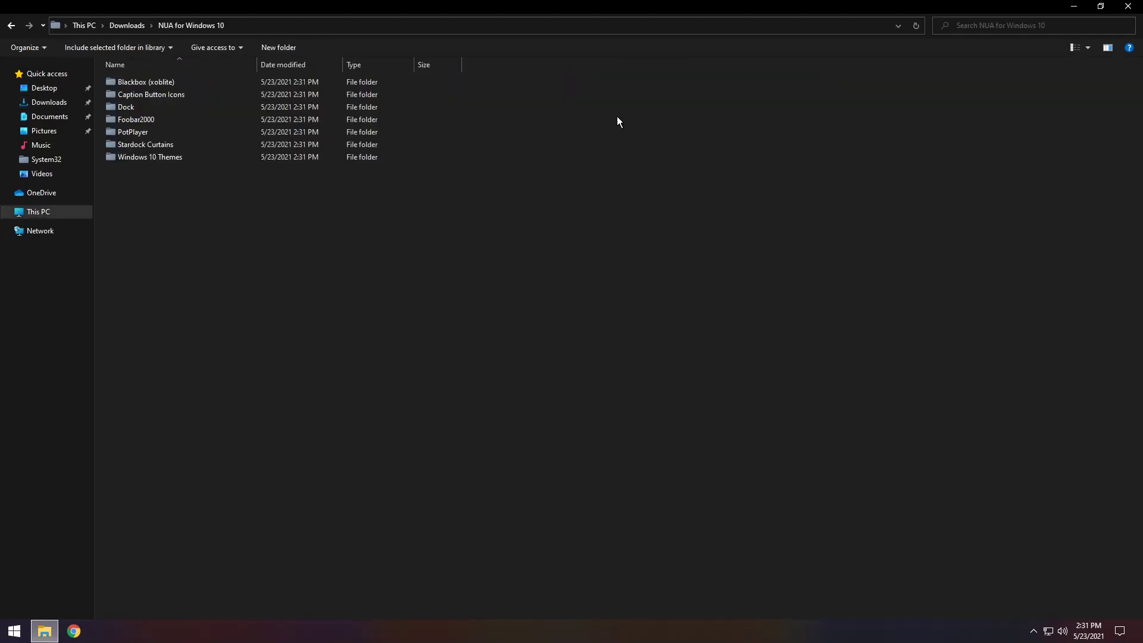
{"action": "double_click", "coordinate": [154, 158]}
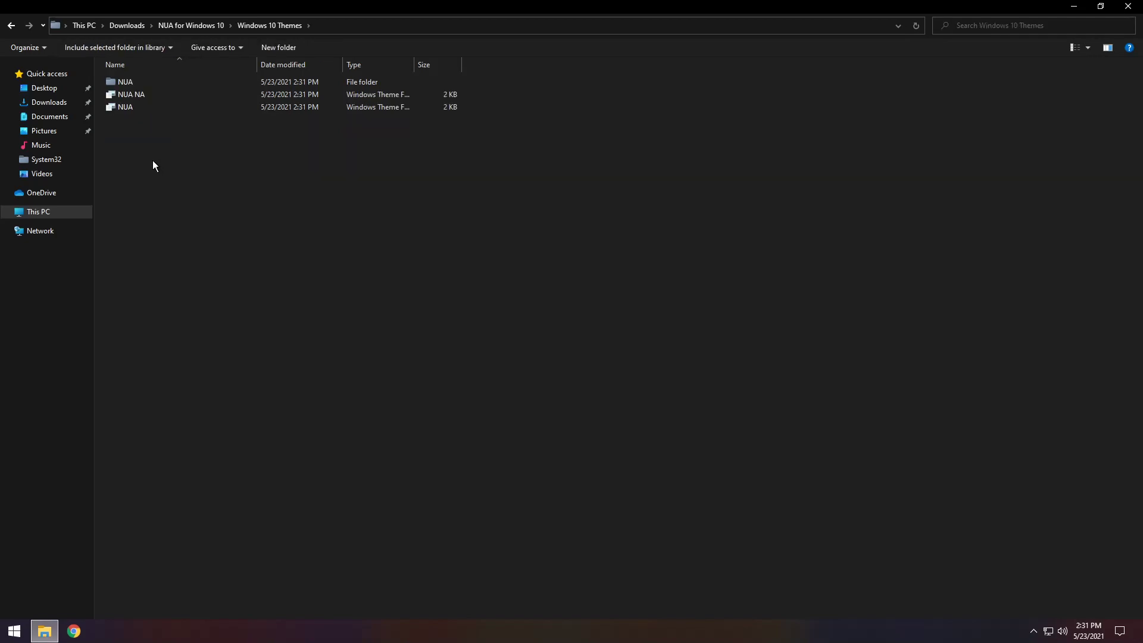
{"action": "left_click_drag", "start_coordinate": [139, 131], "coordinate": [126, 84]}
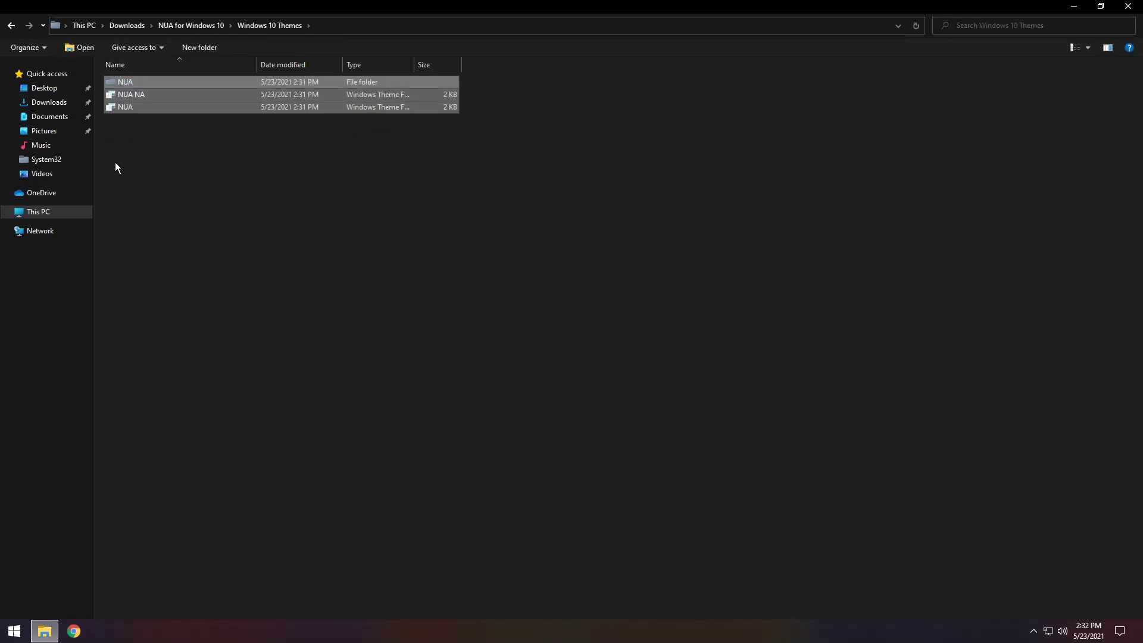
Step: Paste the copied NUA items into C:\Windows\Resources\Themes, granting administrator permission for all current items
{"action": "left_click", "coordinate": [39, 215]}
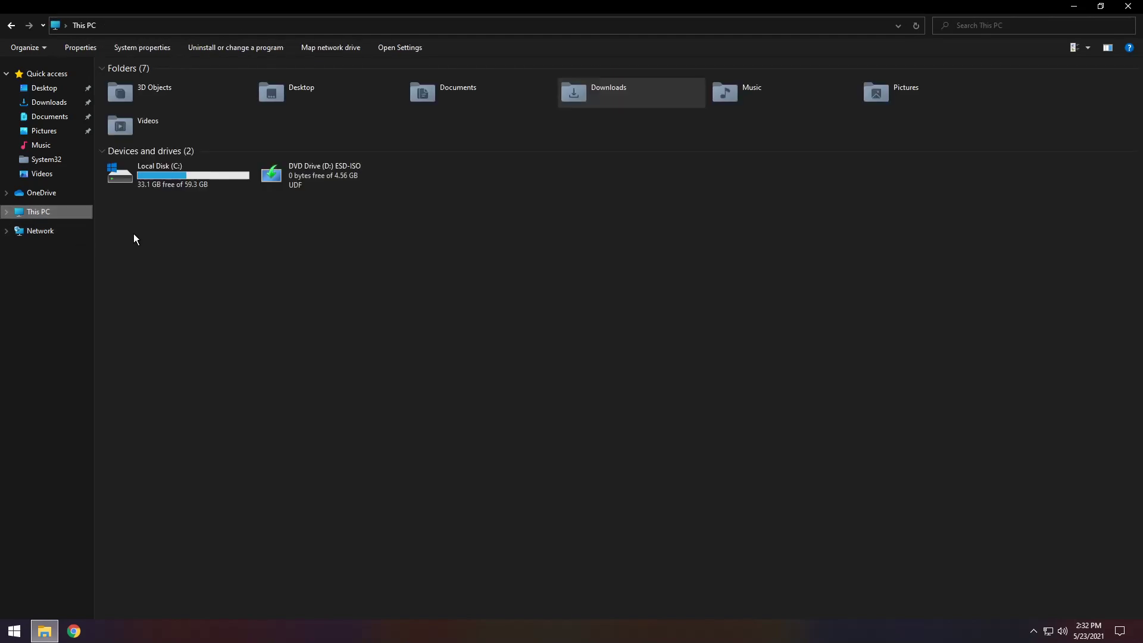
{"action": "double_click", "coordinate": [191, 183]}
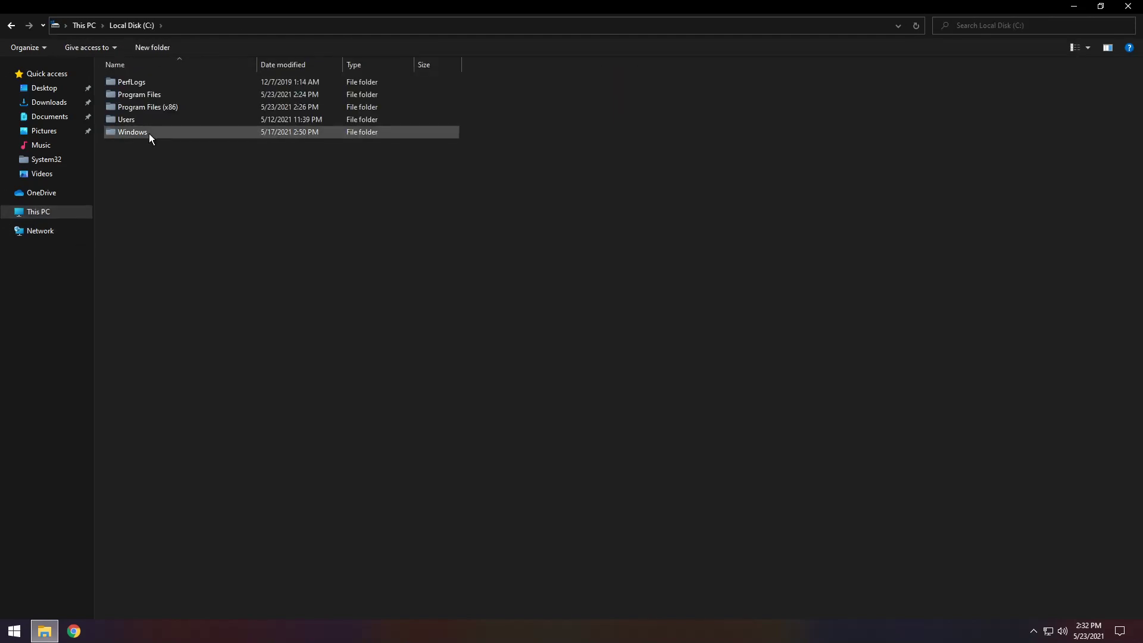
{"action": "double_click", "coordinate": [149, 134]}
{"action": "scroll", "coordinate": [166, 329], "scroll_direction": "down", "scroll_amount": 5}
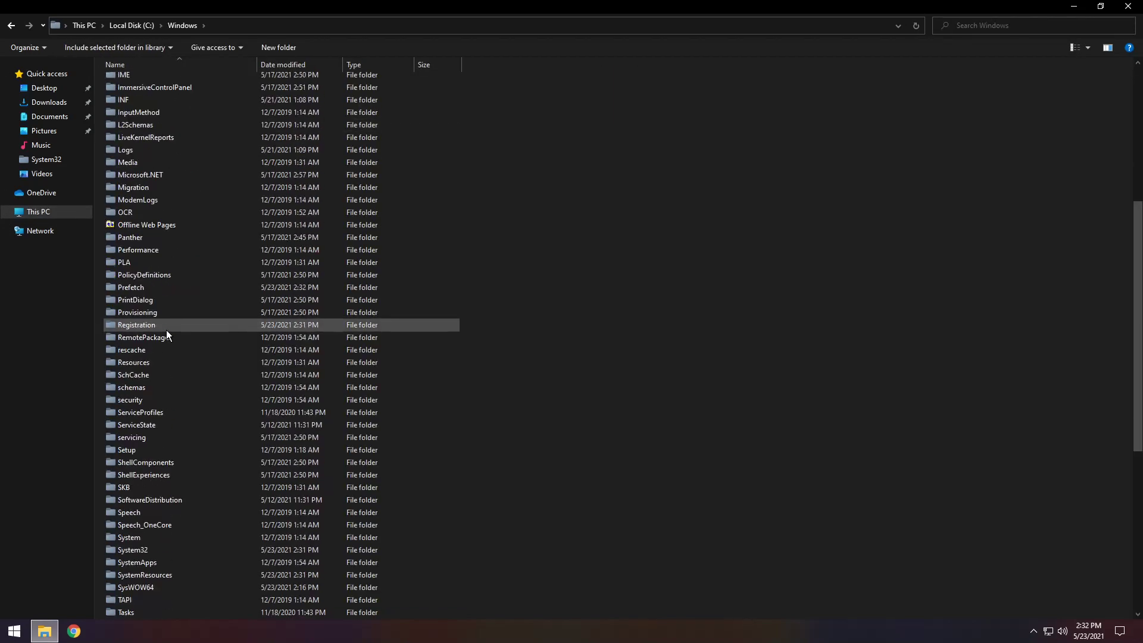
{"action": "double_click", "coordinate": [127, 364]}
{"action": "double_click", "coordinate": [131, 93]}
{"action": "left_click", "coordinate": [170, 294]}
{"action": "key", "text": "ctrl+v"}
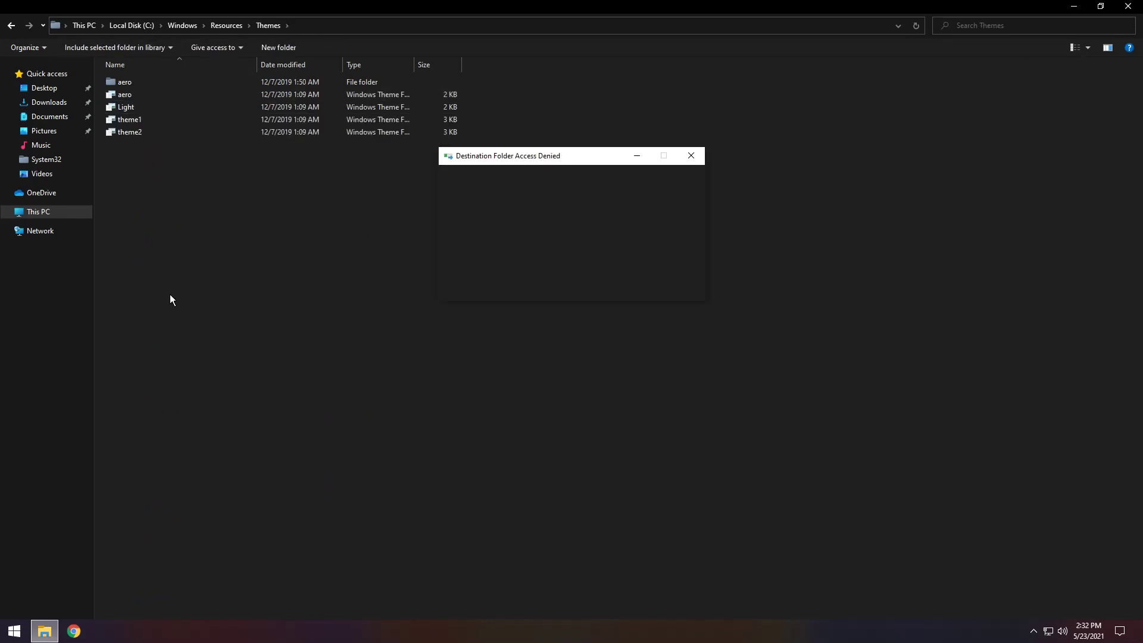
{"action": "left_click", "coordinate": [459, 242]}
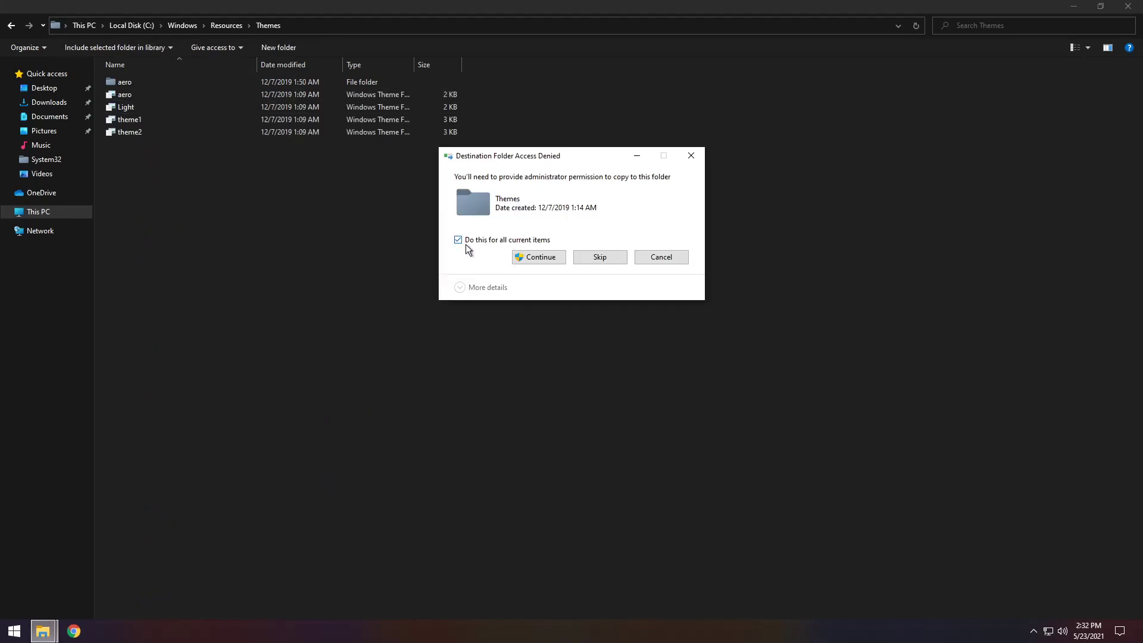
{"action": "left_click", "coordinate": [538, 257]}
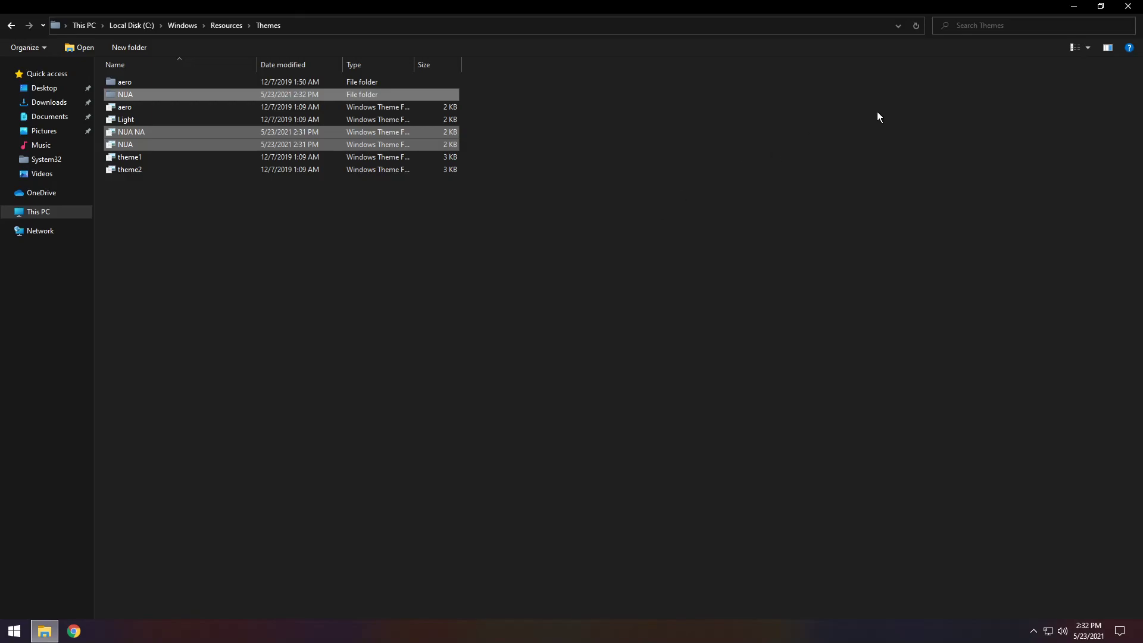
Step: Run ThemeTool from the Downloads folder as administrator, agree to its license and bring its window to mid-screen
{"action": "left_click", "coordinate": [49, 102]}
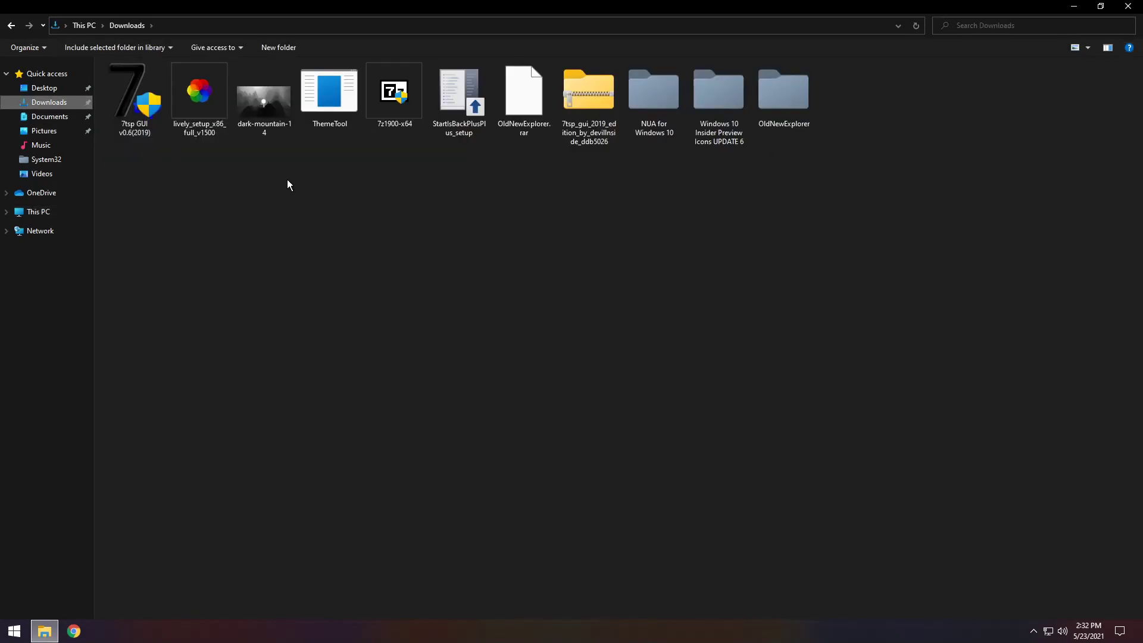
{"action": "right_click", "coordinate": [332, 110]}
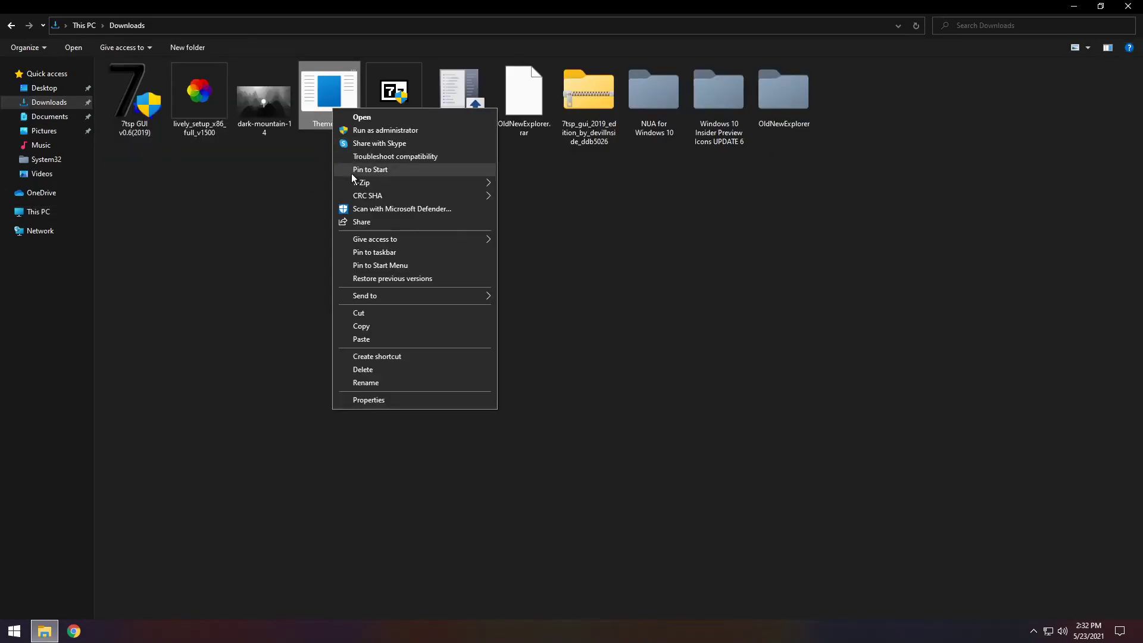
{"action": "left_click", "coordinate": [367, 130]}
{"action": "left_click", "coordinate": [514, 398]}
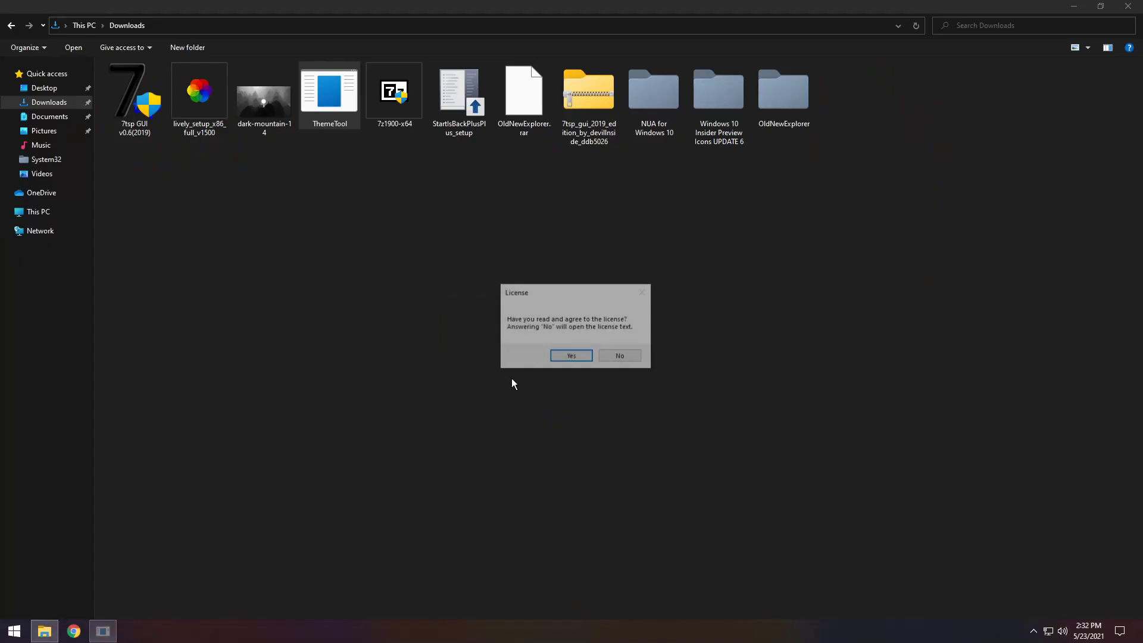
{"action": "left_click_drag", "start_coordinate": [556, 298], "coordinate": [543, 281]}
{"action": "left_click", "coordinate": [558, 340]}
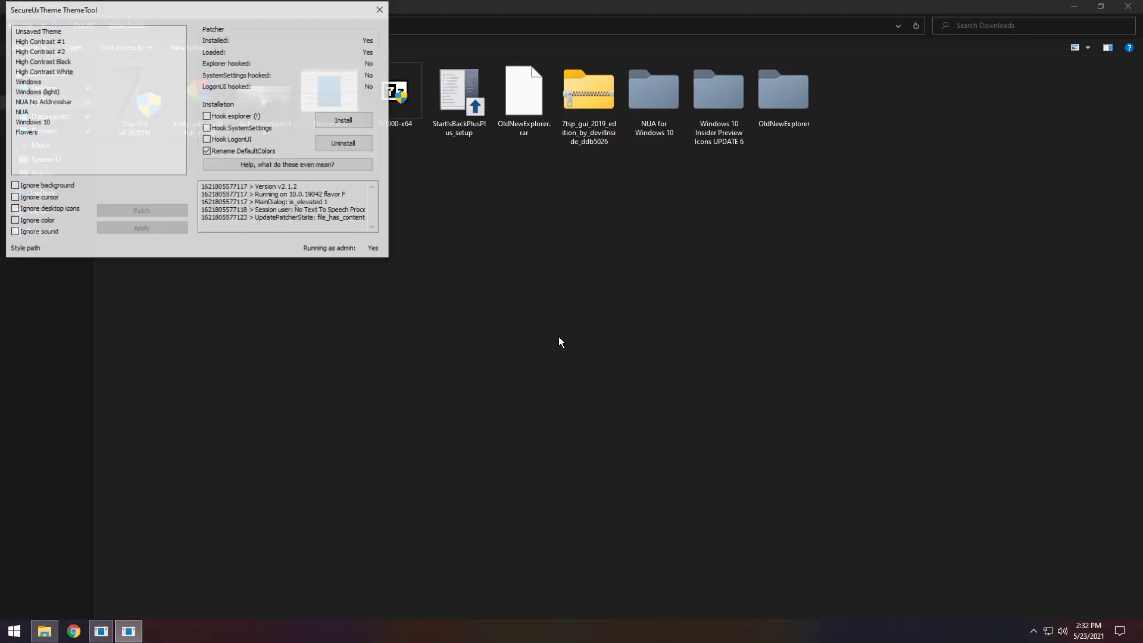
{"action": "left_click_drag", "start_coordinate": [212, 9], "coordinate": [415, 105]}
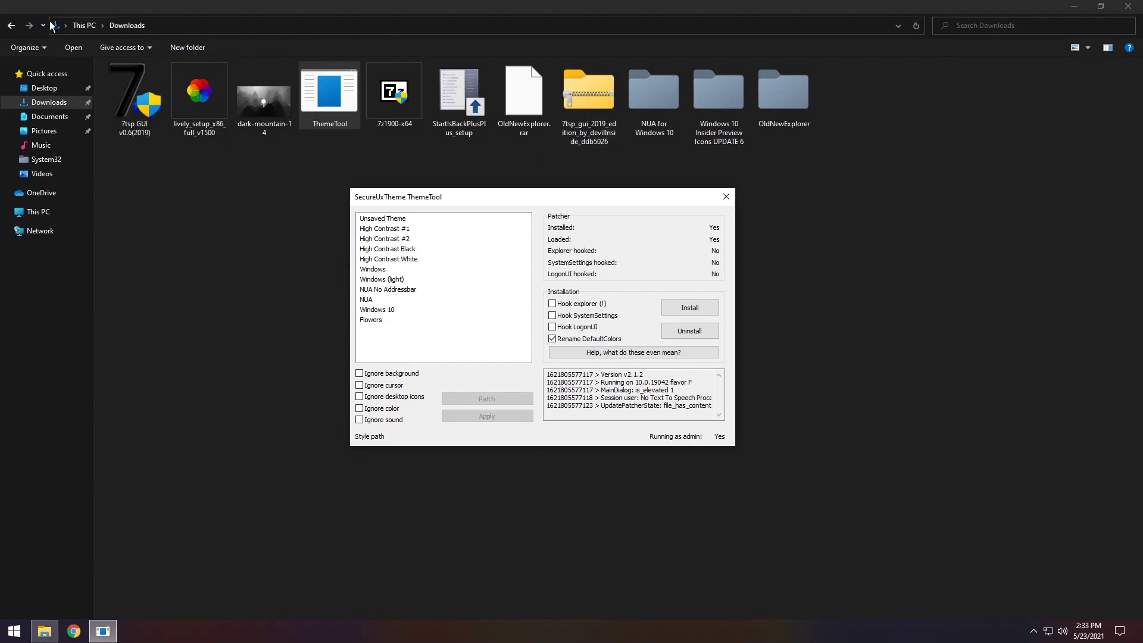
Step: Patch and apply the NUA theme, then close SecureUxTheme ThemeTool
{"action": "left_click", "coordinate": [366, 299]}
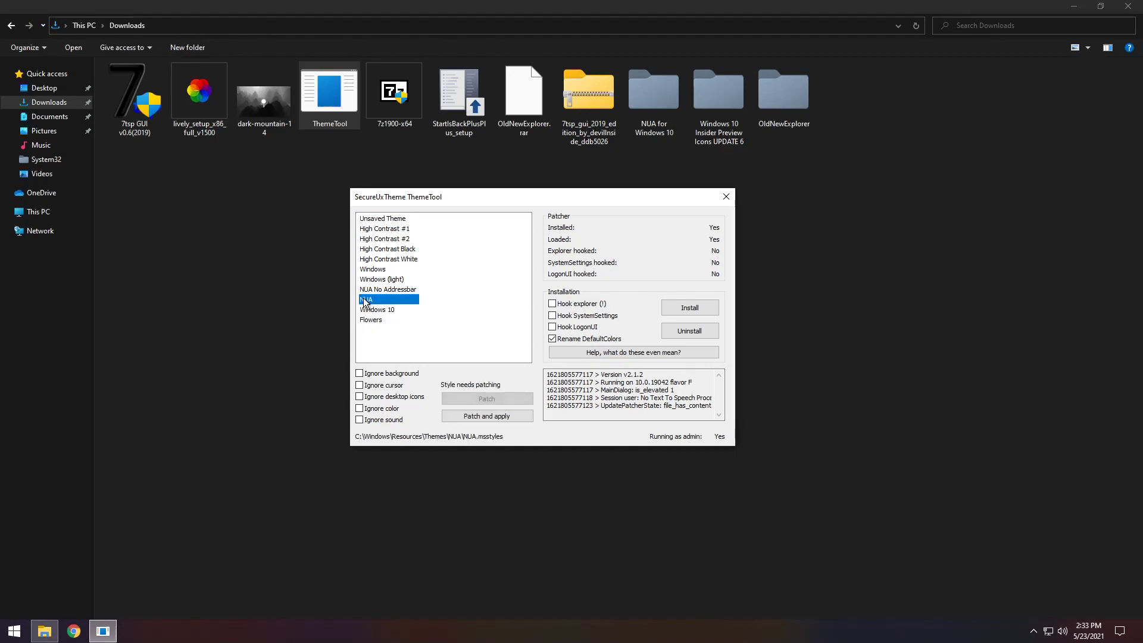
{"action": "left_click", "coordinate": [501, 419]}
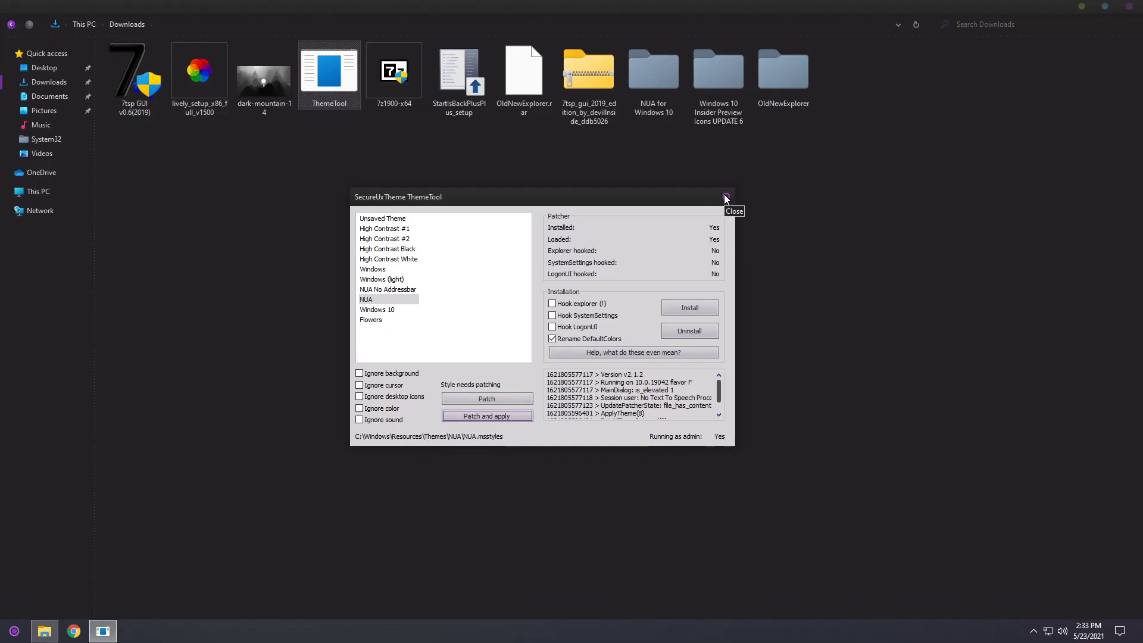
{"action": "left_click", "coordinate": [726, 198]}
Step: Start the lively_setup_x86_full_v1500 installer for the current user only, in English, and accept the license agreement
{"action": "left_click_drag", "start_coordinate": [459, 5], "coordinate": [425, 98]}
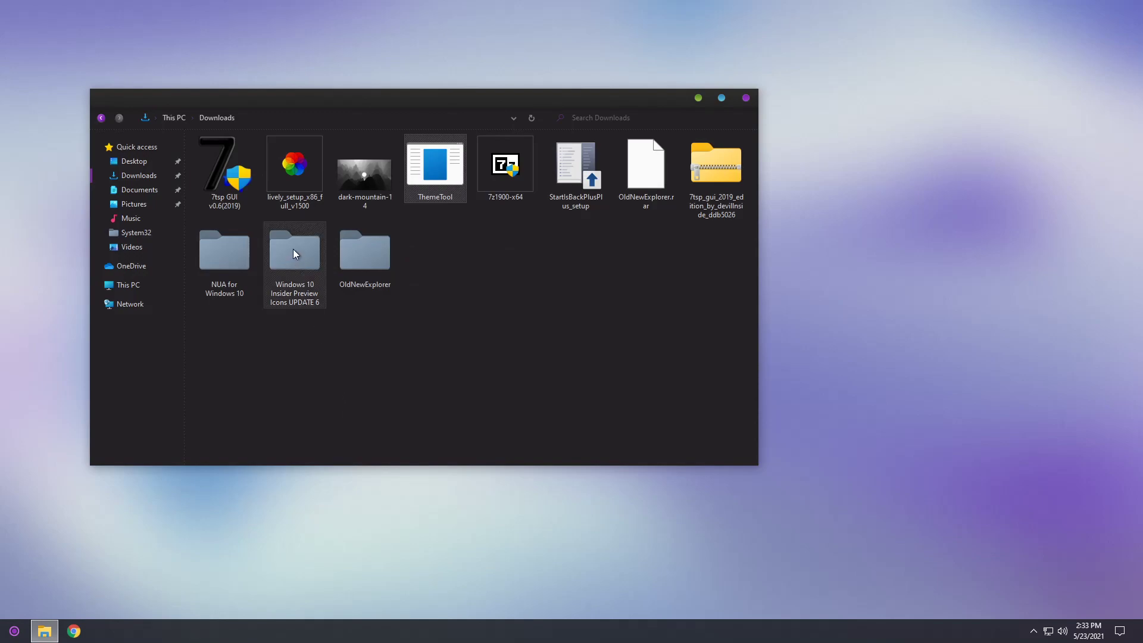
{"action": "double_click", "coordinate": [295, 173]}
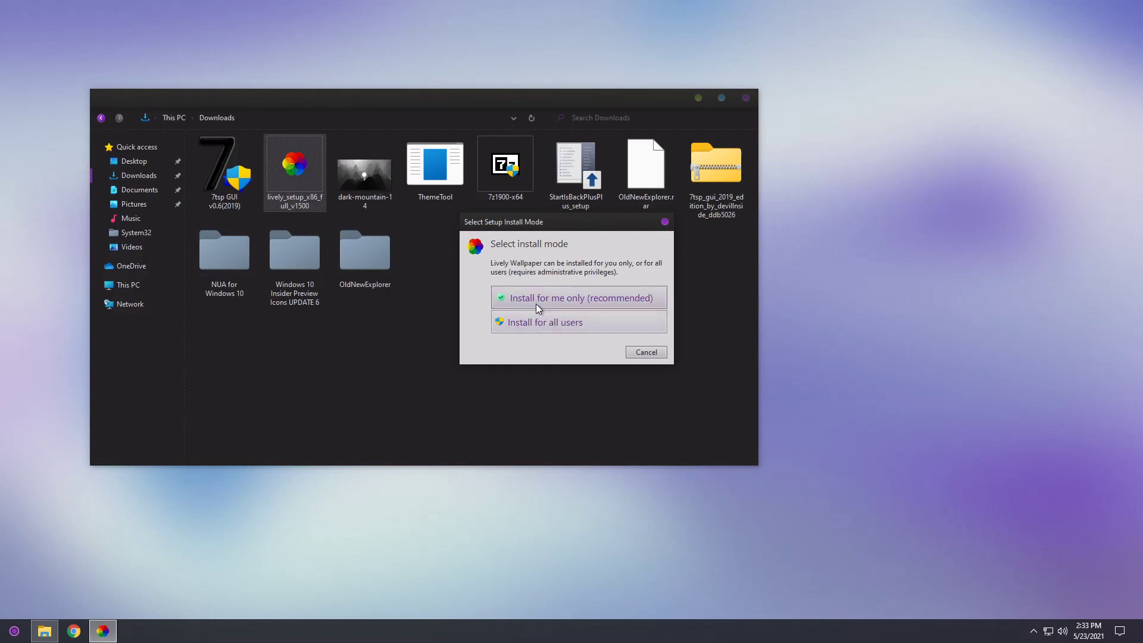
{"action": "left_click", "coordinate": [537, 304]}
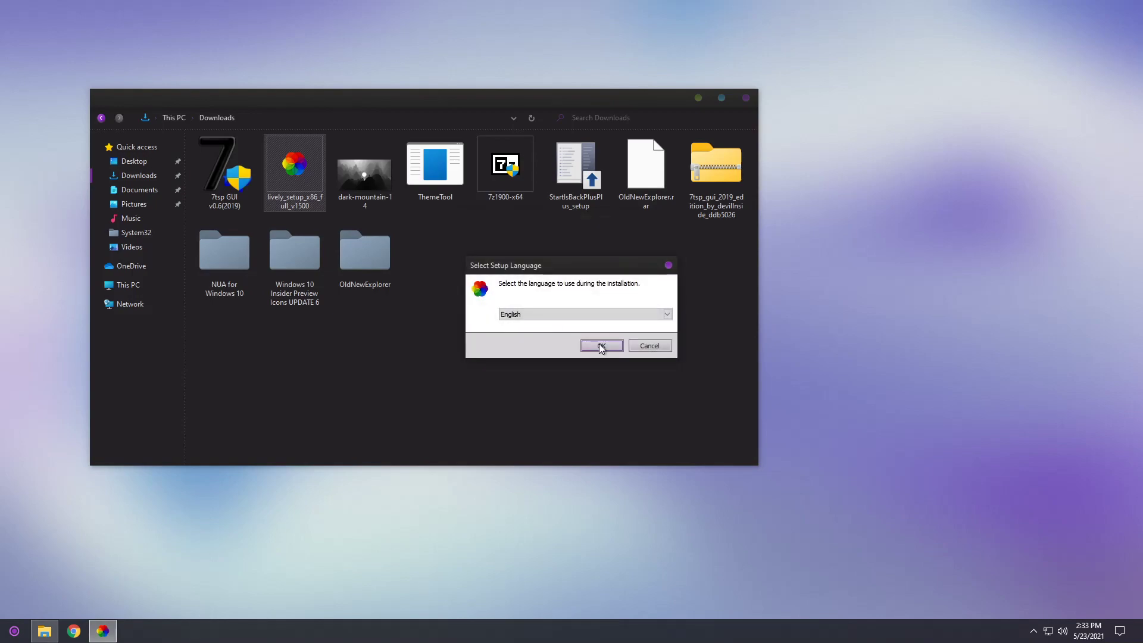
{"action": "left_click", "coordinate": [600, 345]}
{"action": "left_click", "coordinate": [669, 431]}
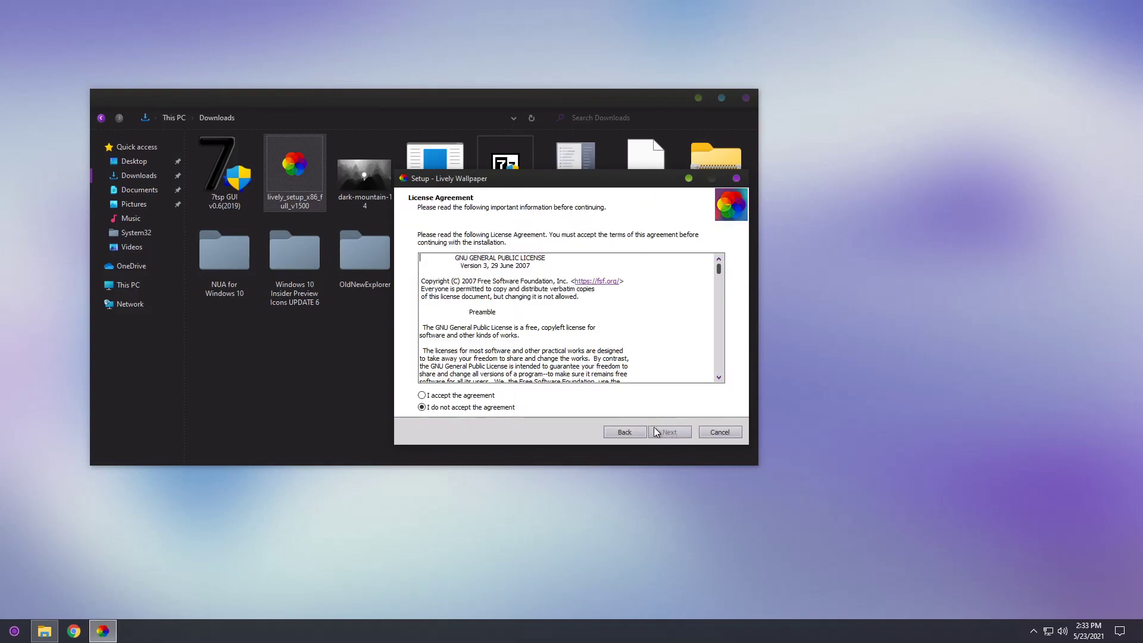
{"action": "left_click", "coordinate": [433, 396]}
{"action": "left_click", "coordinate": [676, 431]}
Step: Install Lively Wallpaper with a desktop shortcut and Start with Windows, allow the .Net Core 3.1 installation, and finish by launching it
{"action": "left_click", "coordinate": [676, 431]}
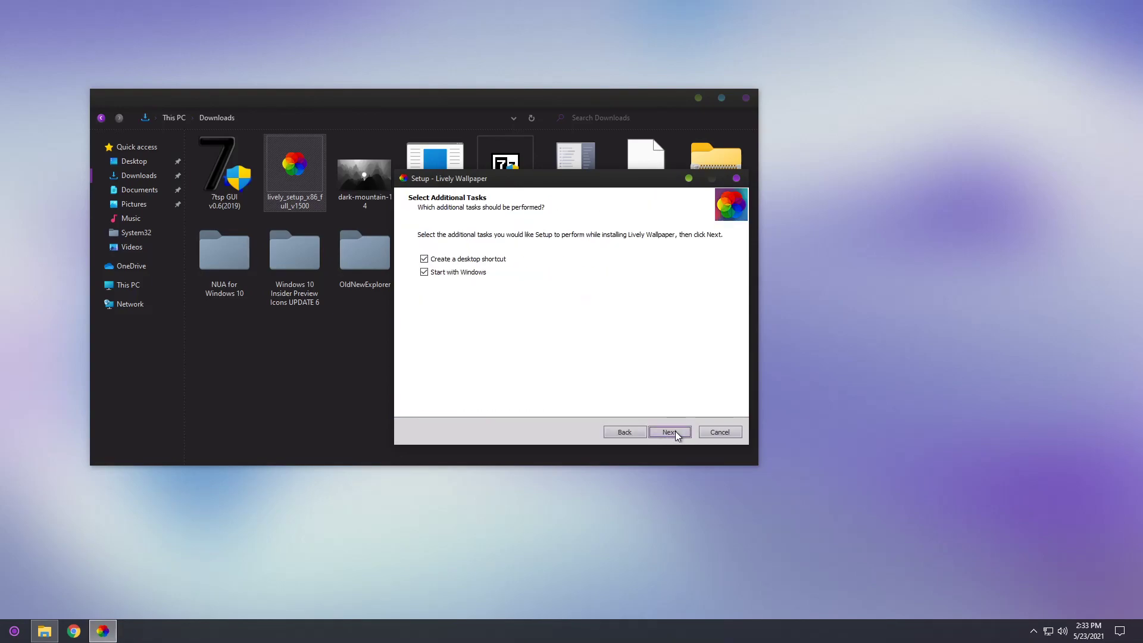
{"action": "left_click", "coordinate": [675, 432]}
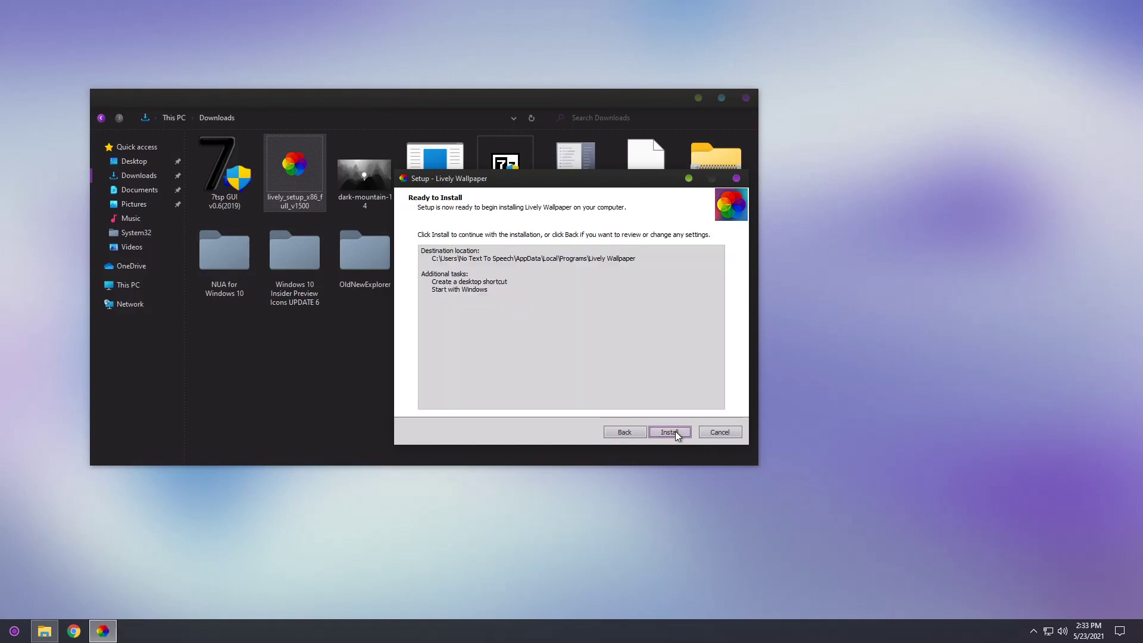
{"action": "left_click", "coordinate": [676, 431]}
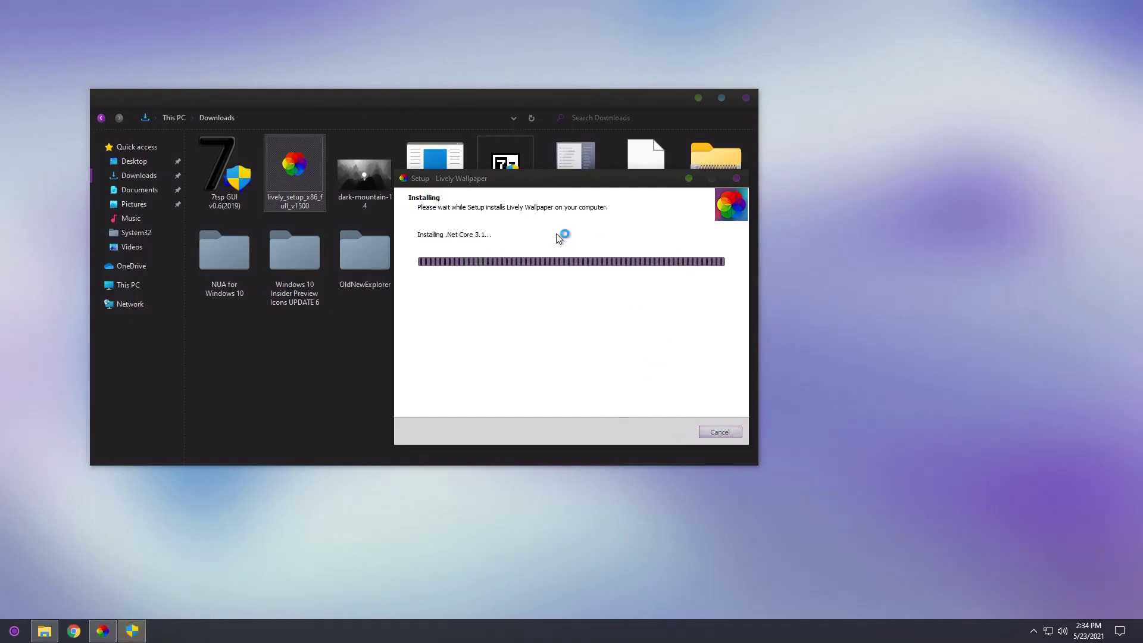
{"action": "left_click", "coordinate": [132, 634]}
{"action": "left_click", "coordinate": [480, 398]}
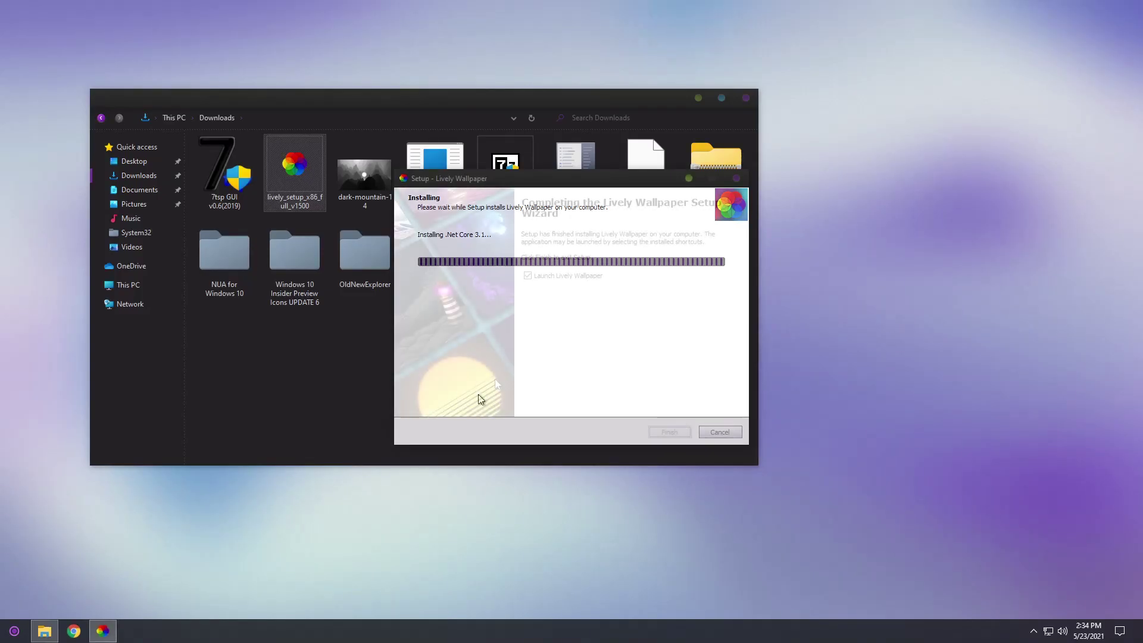
{"action": "left_click", "coordinate": [668, 432]}
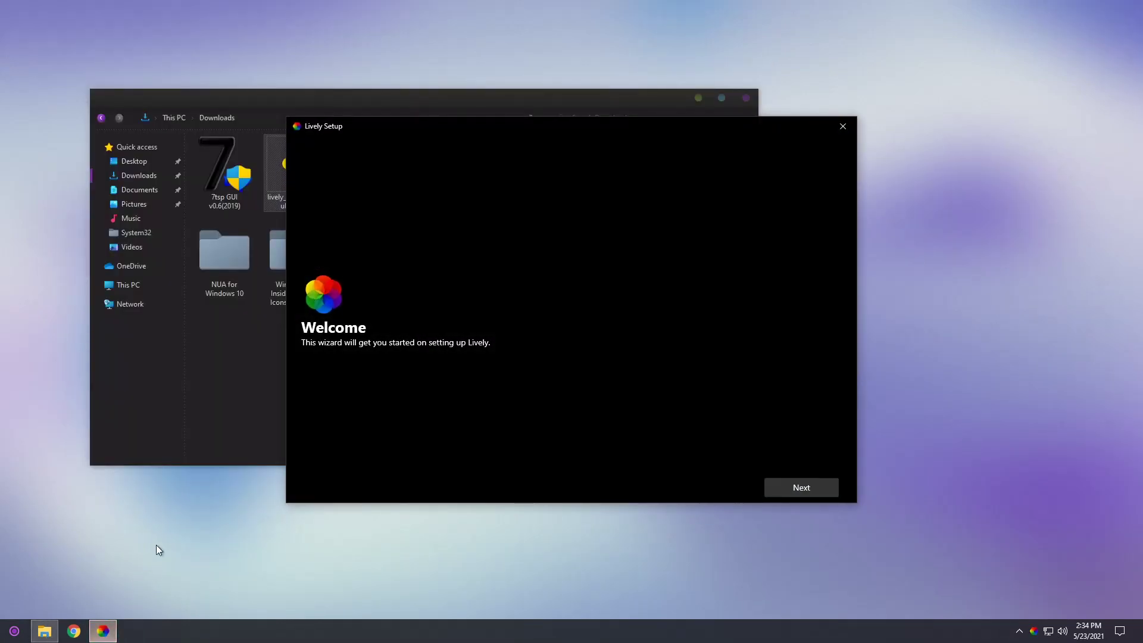
Step: Complete the Lively Setup wizard with Start with Windows on and the Normal user interface, and dismiss its window
{"action": "left_click", "coordinate": [810, 492]}
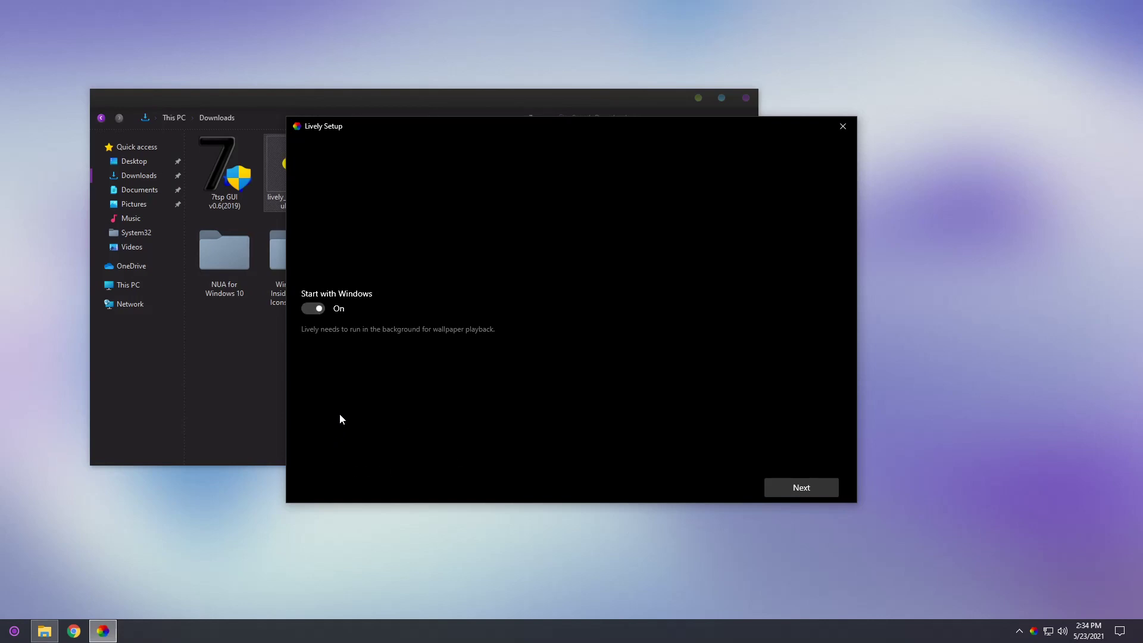
{"action": "left_click", "coordinate": [790, 490]}
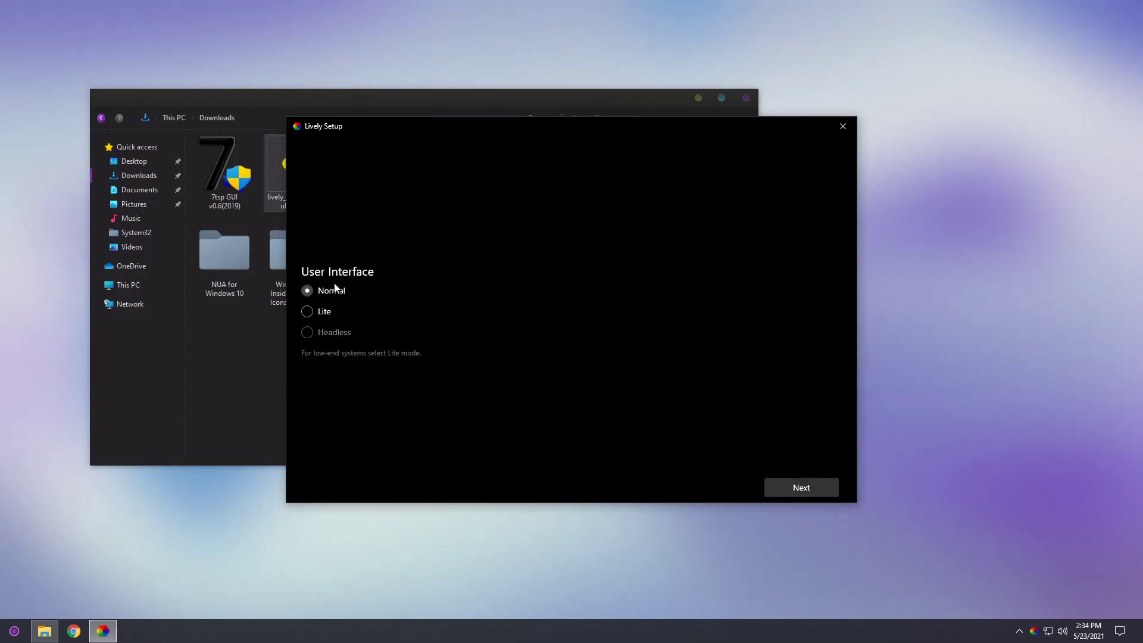
{"action": "left_click", "coordinate": [791, 493]}
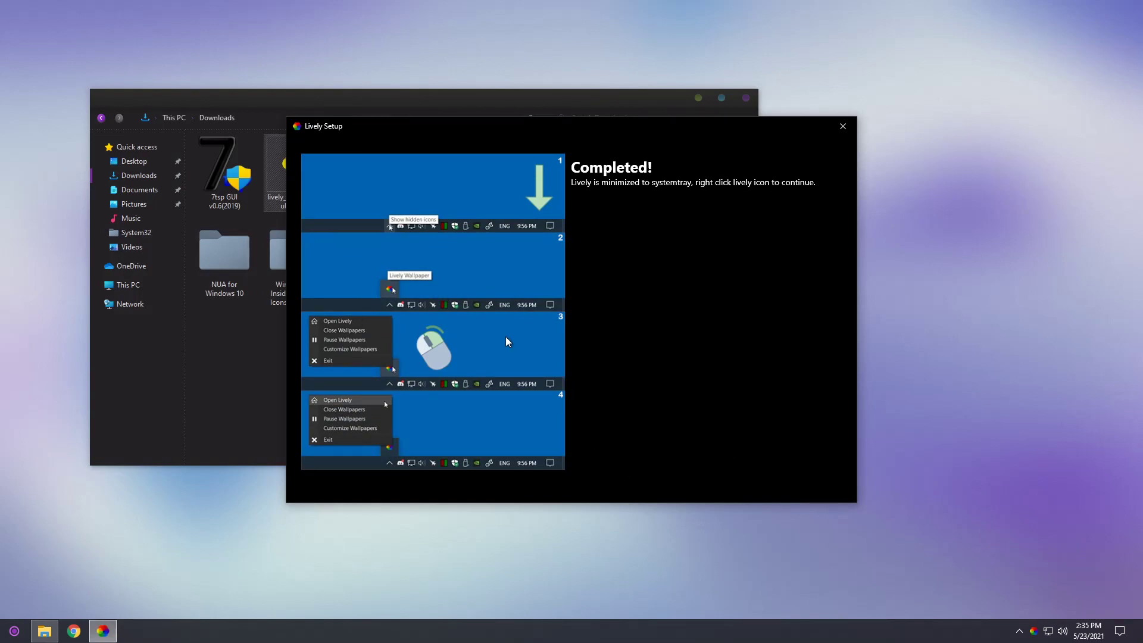
{"action": "left_click", "coordinate": [843, 126]}
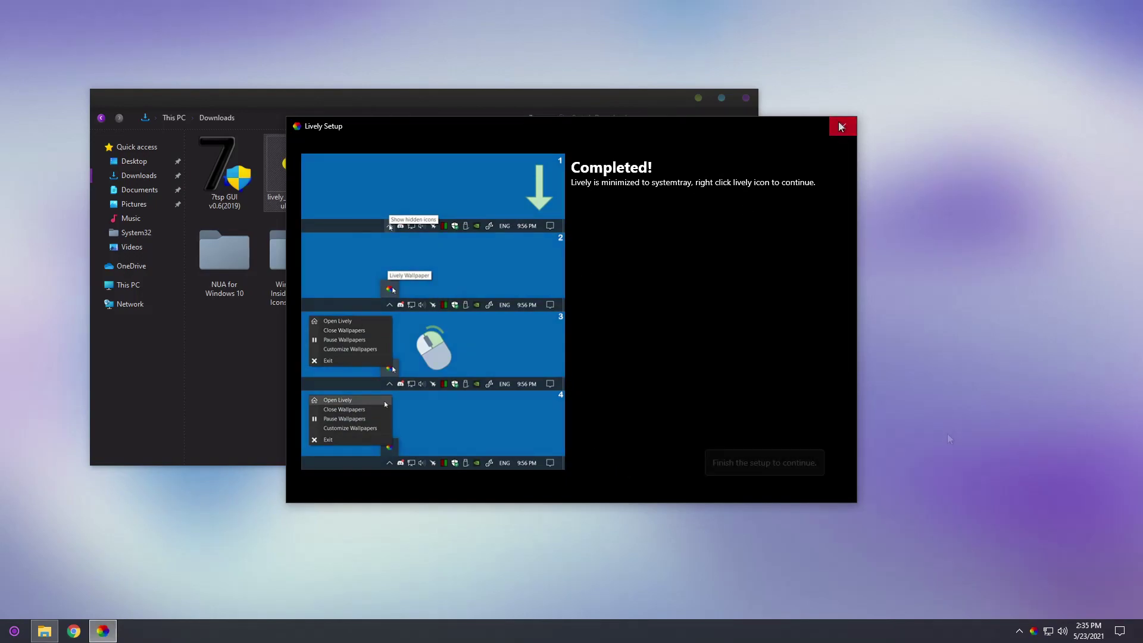
Step: Open the Lively Wallpaper library and apply Rain v2 as the desktop wallpaper
{"action": "right_click", "coordinate": [1035, 632]}
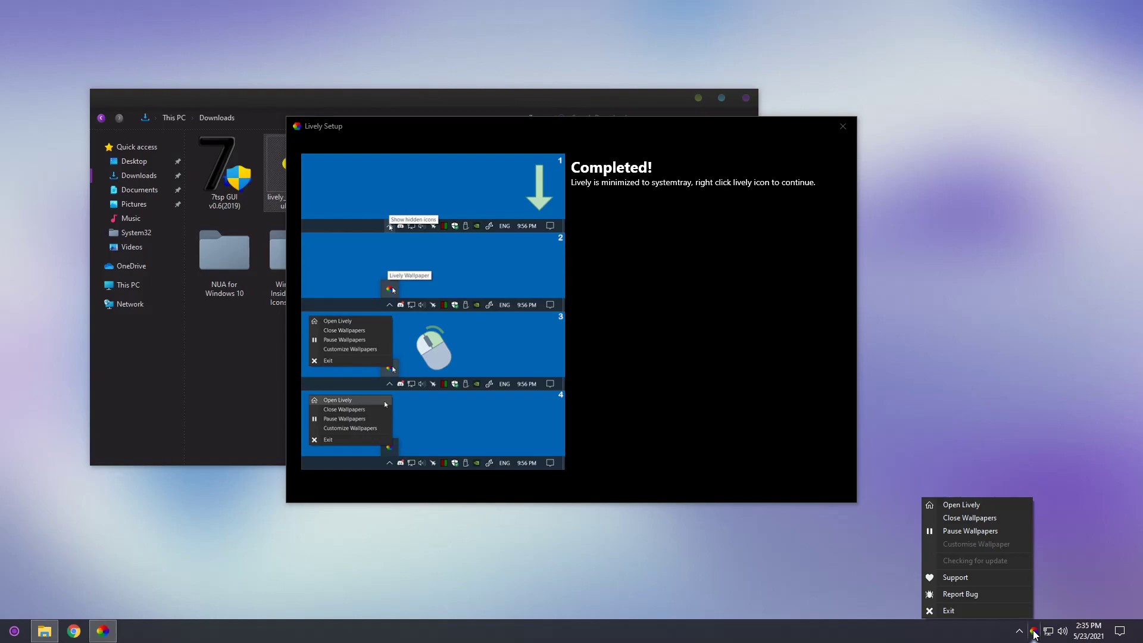
{"action": "left_click", "coordinate": [963, 505]}
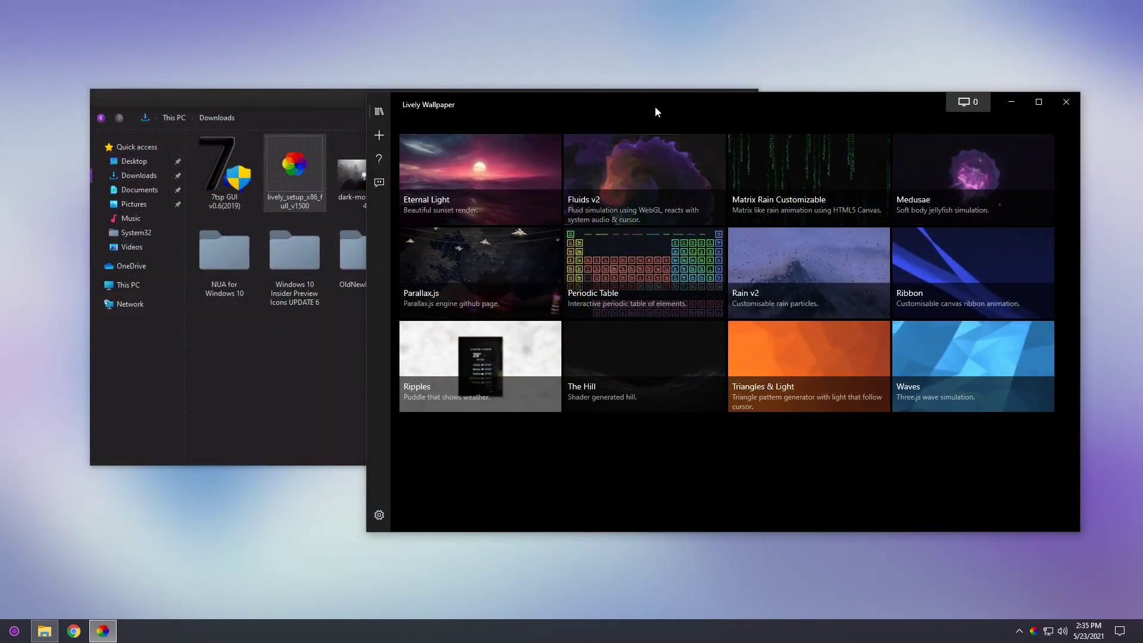
{"action": "left_click_drag", "start_coordinate": [655, 106], "coordinate": [549, 94]}
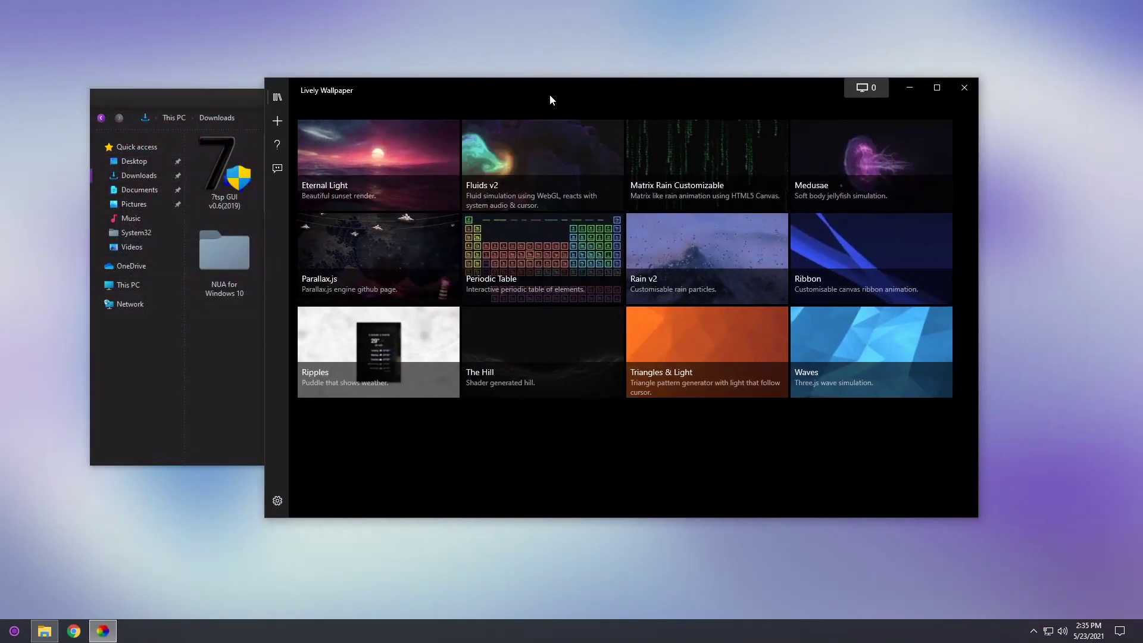
{"action": "left_click", "coordinate": [689, 255]}
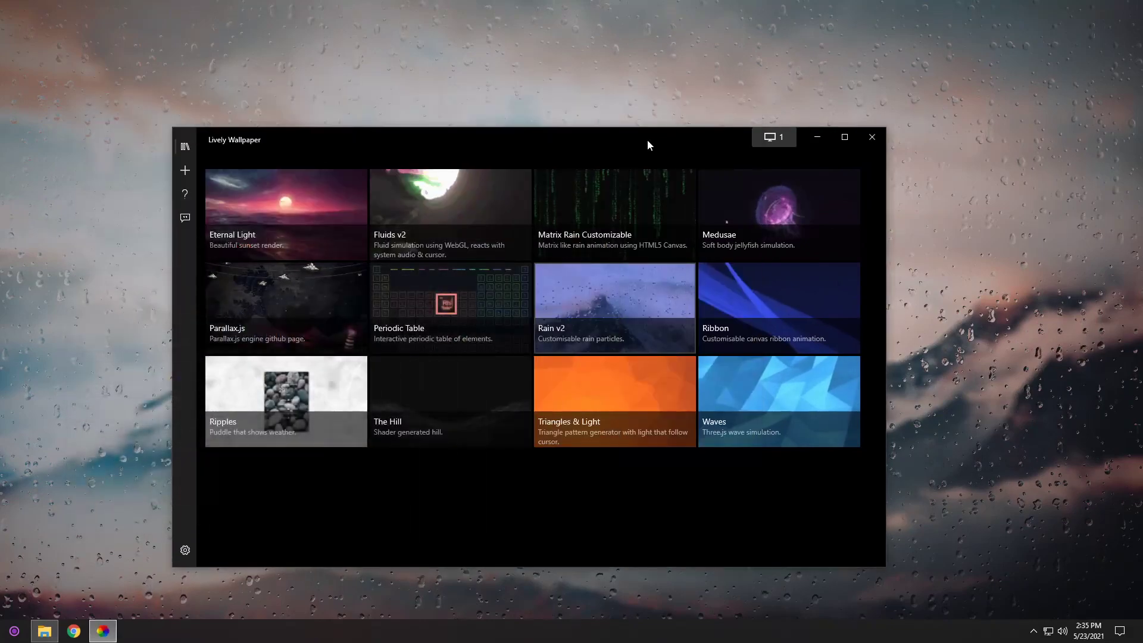
{"action": "left_click_drag", "start_coordinate": [648, 145], "coordinate": [695, 113]}
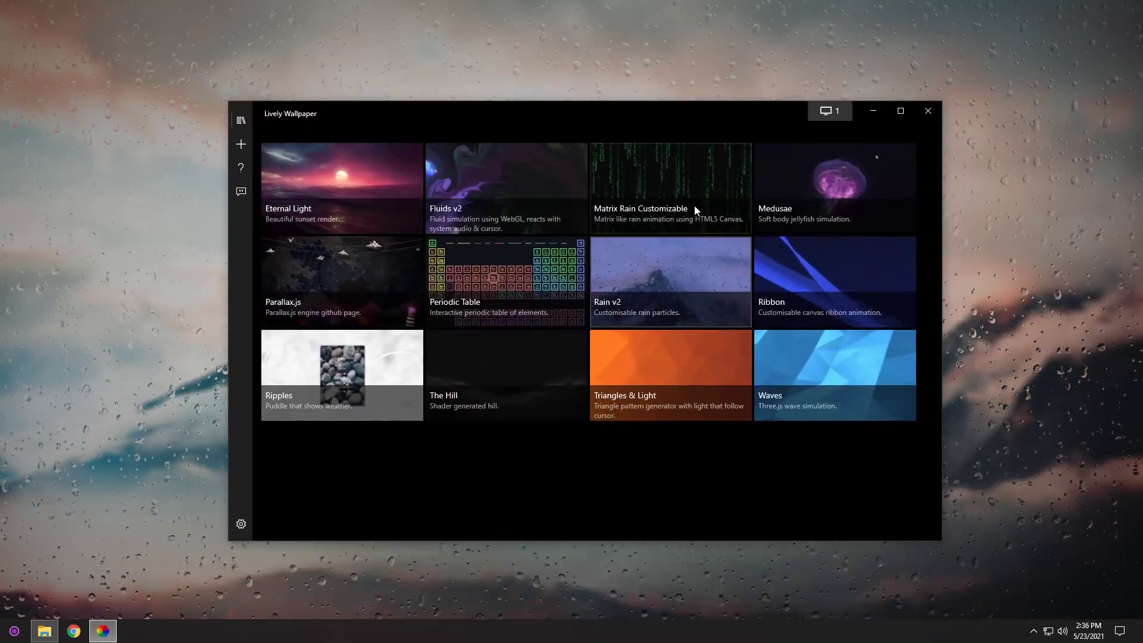
Step: Open the file location of the Rain v2 wallpaper and go into its wallpapers folder
{"action": "right_click", "coordinate": [634, 284]}
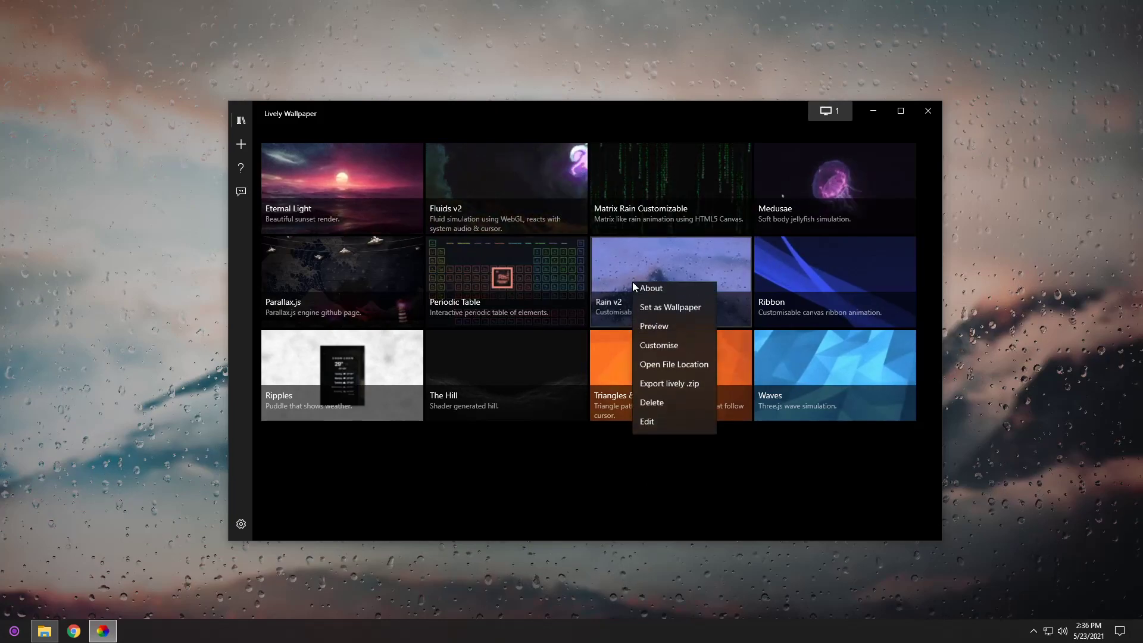
{"action": "left_click", "coordinate": [671, 369]}
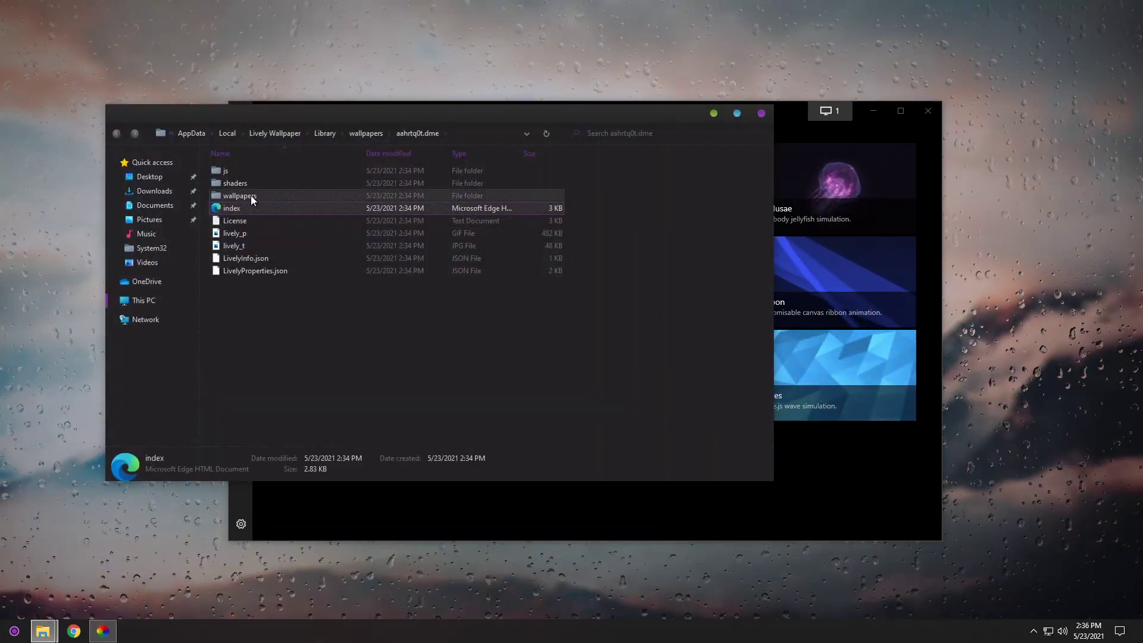
{"action": "double_click", "coordinate": [252, 195]}
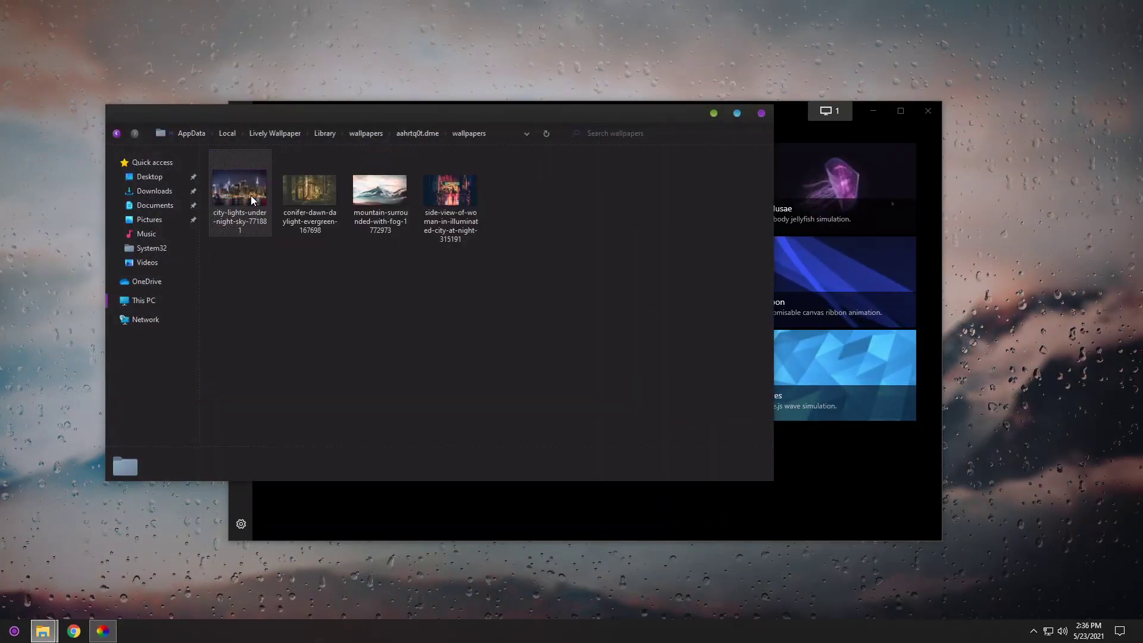
Step: Open Downloads in a separate window and move dark-mountain-14 into the Rain v2 wallpapers folder
{"action": "right_click", "coordinate": [158, 193]}
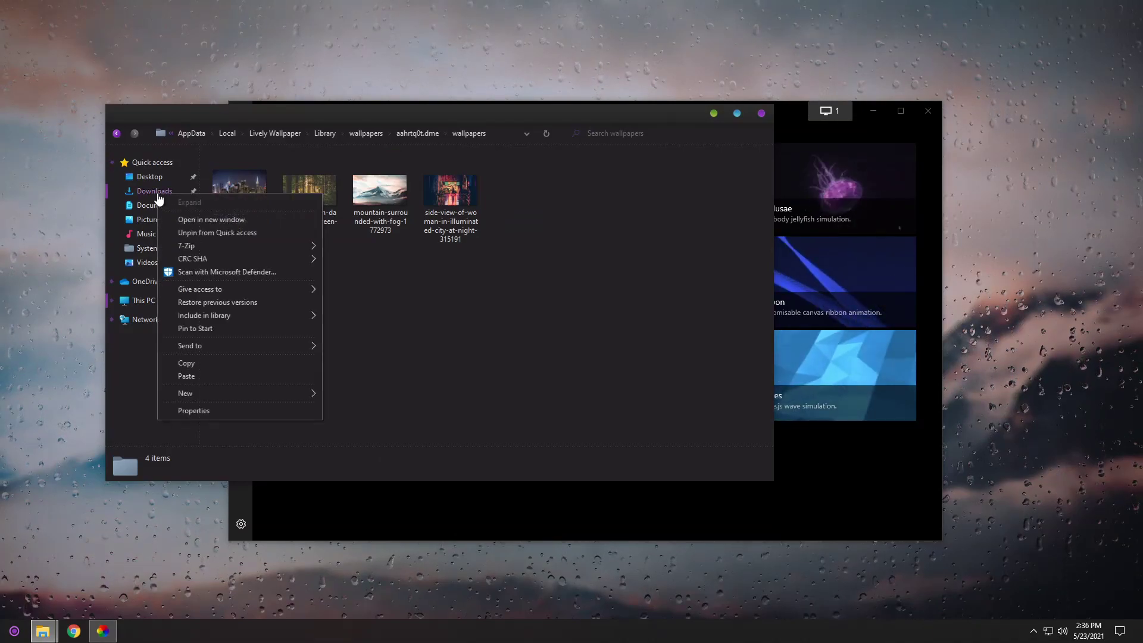
{"action": "left_click", "coordinate": [194, 220]}
{"action": "left_click_drag", "start_coordinate": [381, 110], "coordinate": [309, 151]}
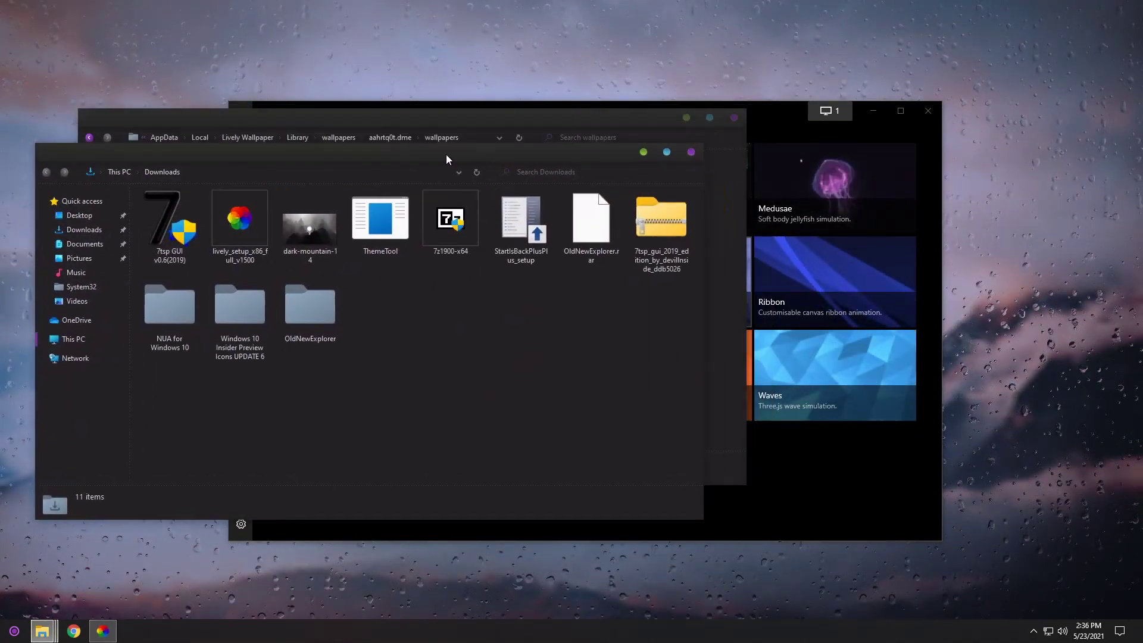
{"action": "left_click_drag", "start_coordinate": [506, 114], "coordinate": [846, 106]}
{"action": "left_click_drag", "start_coordinate": [384, 156], "coordinate": [408, 292]}
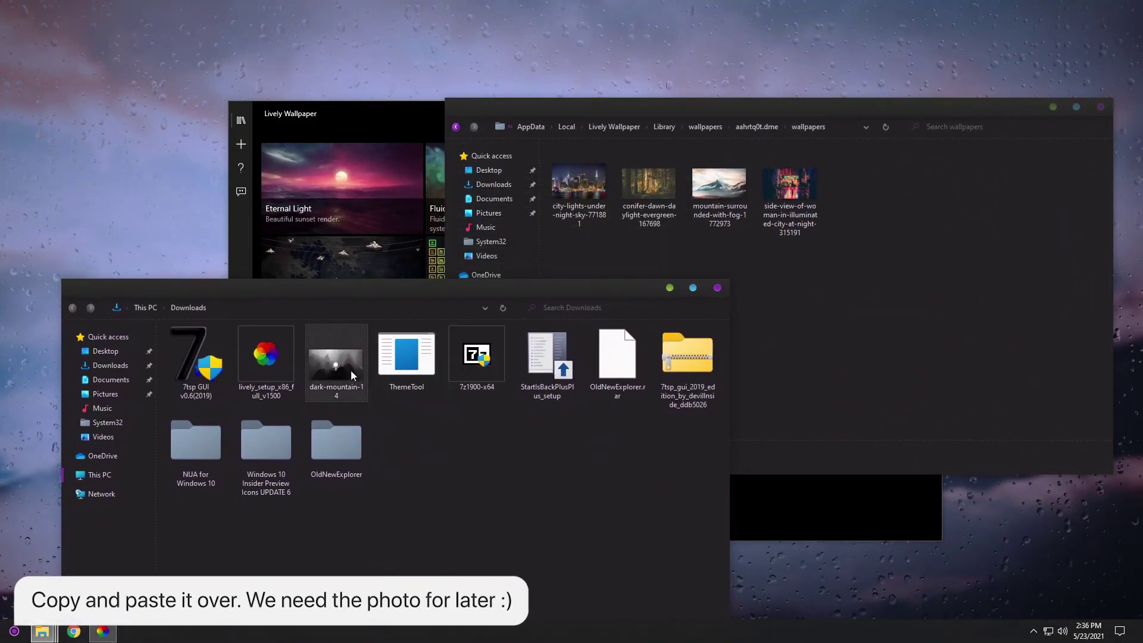
{"action": "left_click_drag", "start_coordinate": [342, 369], "coordinate": [874, 230]}
{"action": "left_click_drag", "start_coordinate": [345, 291], "coordinate": [311, 287]}
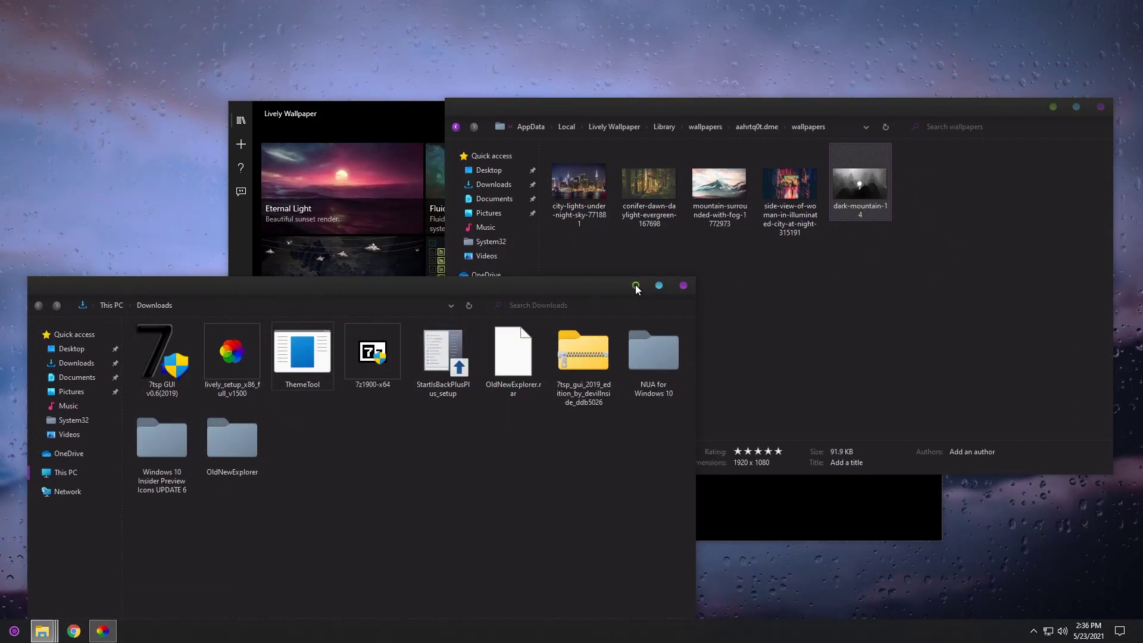
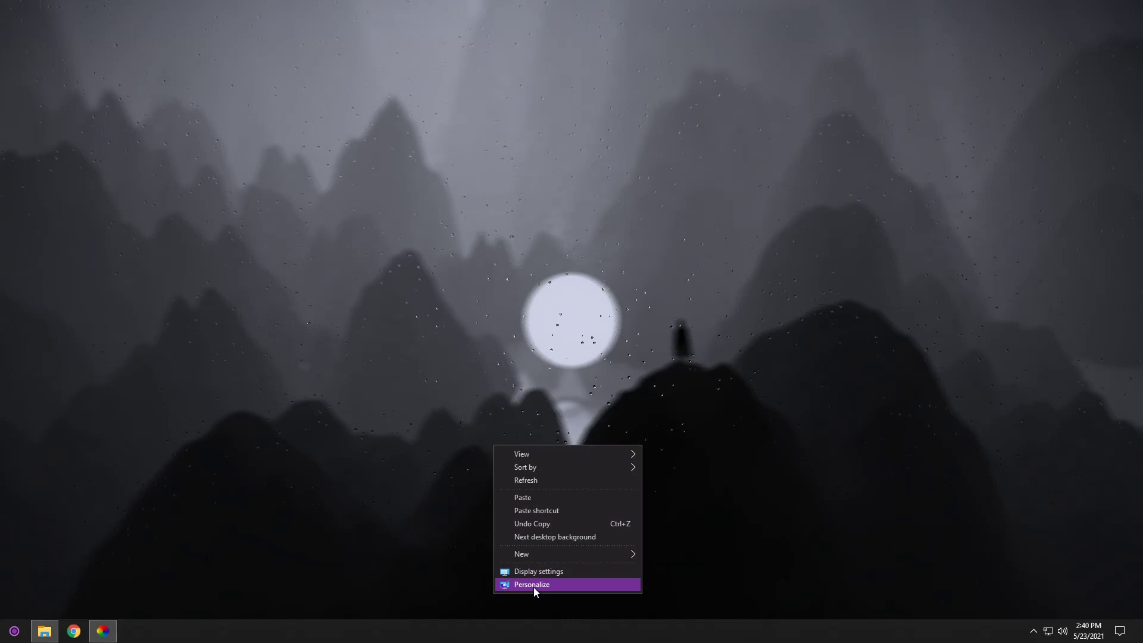
Step: Open the Windows desktop background settings and set the background type to Picture
{"action": "left_click", "coordinate": [534, 587]}
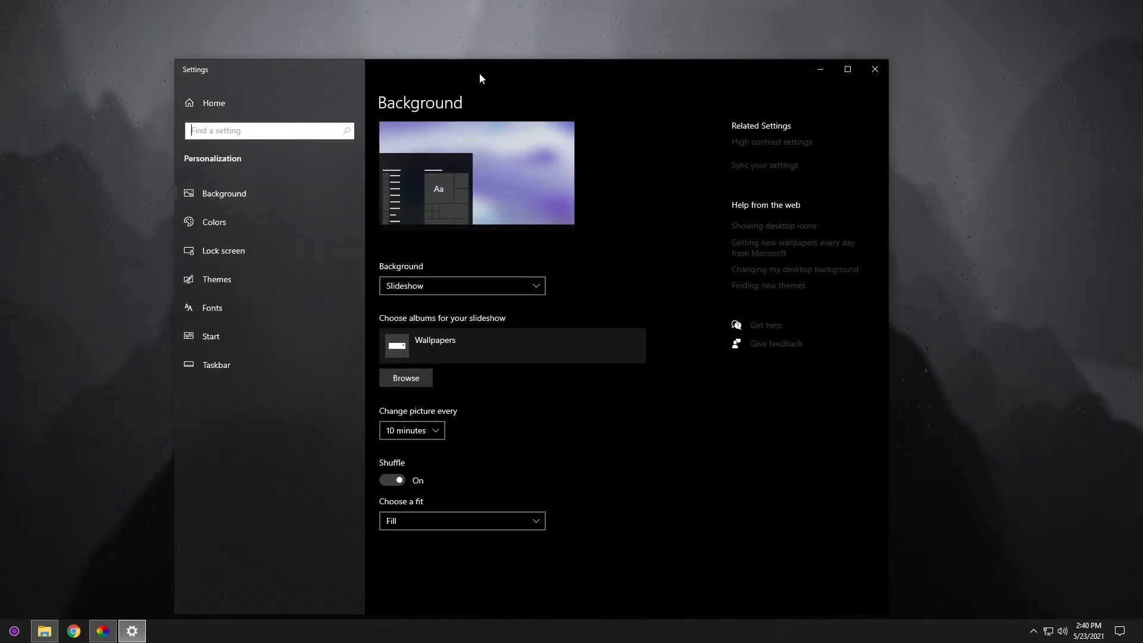
{"action": "left_click_drag", "start_coordinate": [480, 73], "coordinate": [469, 1]}
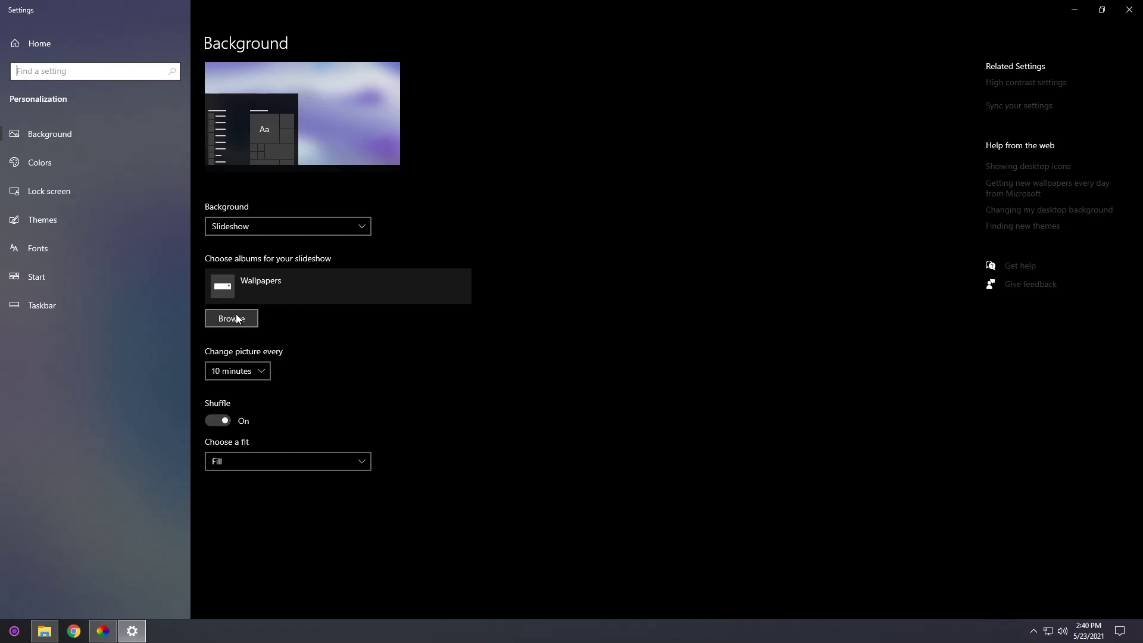
{"action": "left_click_drag", "start_coordinate": [435, 18], "coordinate": [524, 0]}
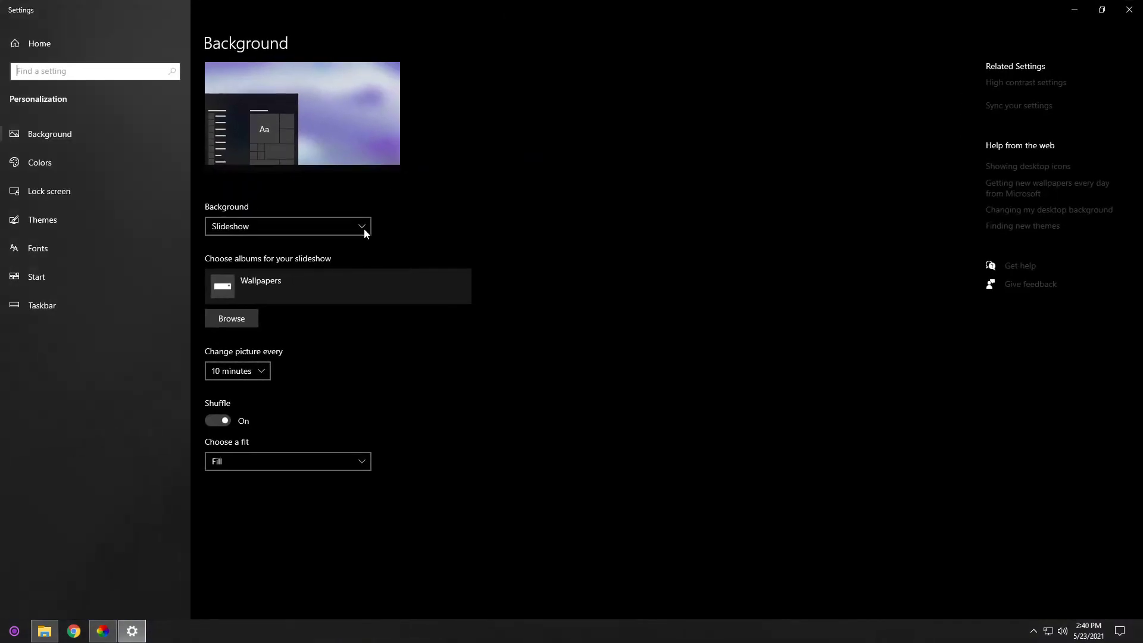
{"action": "left_click", "coordinate": [273, 225]}
{"action": "left_click", "coordinate": [252, 191]}
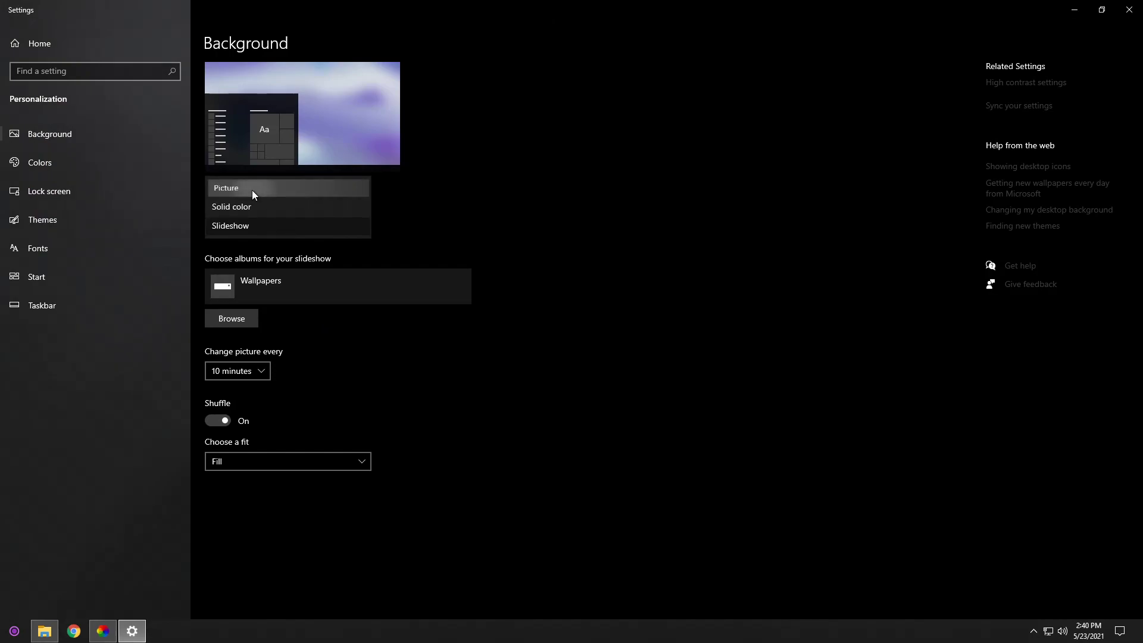
Step: Choose dark-mountain-14 from Downloads as the desktop background picture and close Settings
{"action": "left_click", "coordinate": [229, 328]}
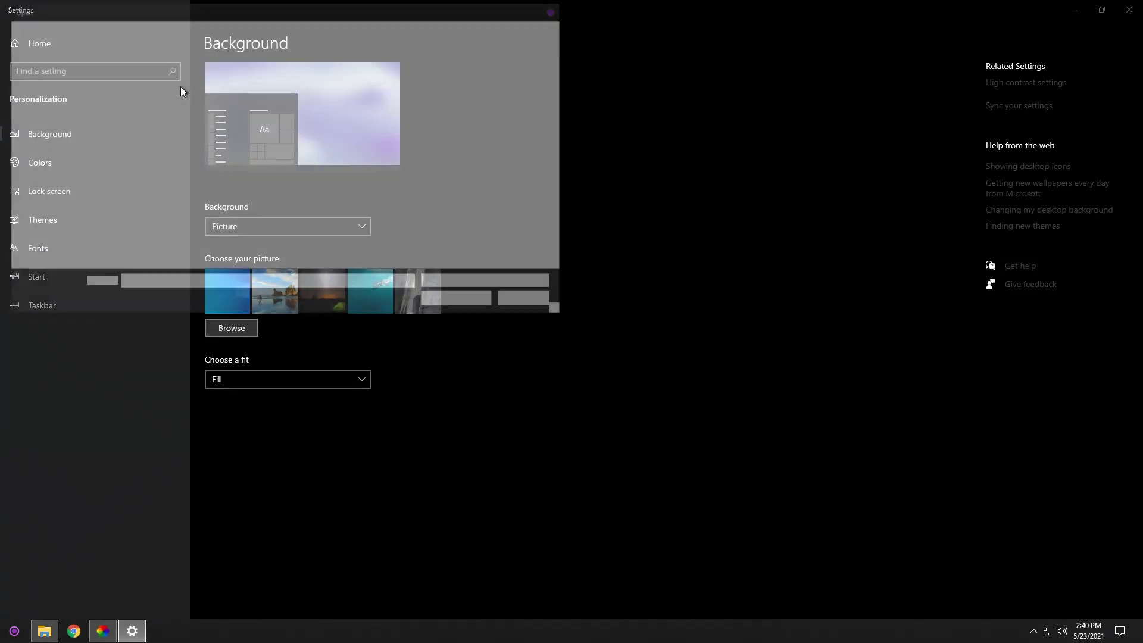
{"action": "left_click", "coordinate": [45, 88]}
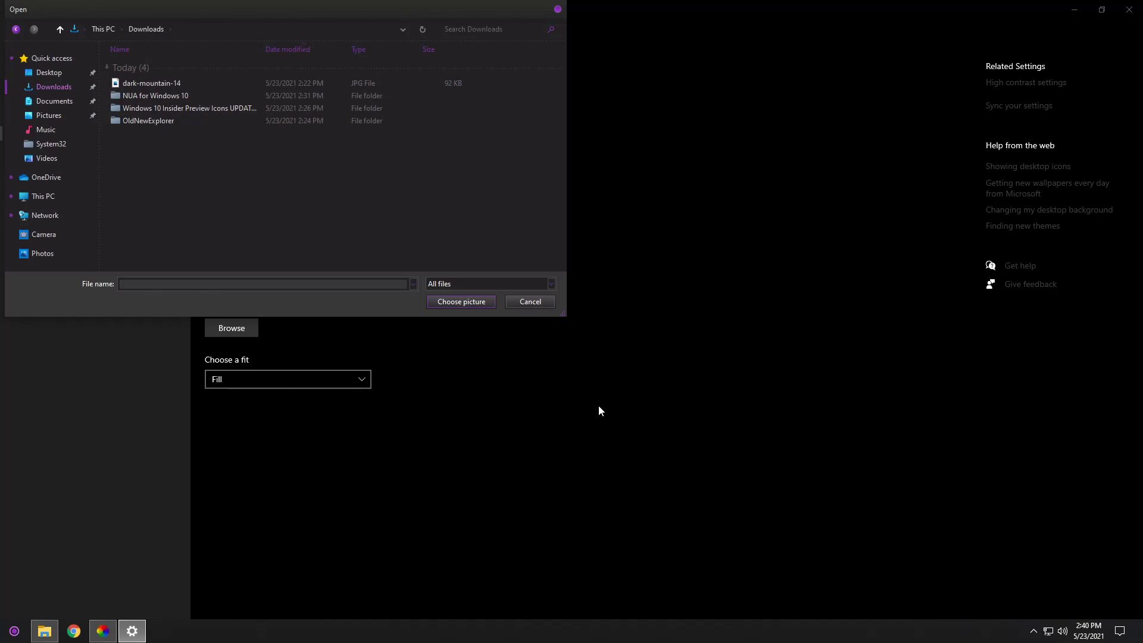
{"action": "left_click", "coordinate": [180, 87]}
{"action": "left_click", "coordinate": [458, 301]}
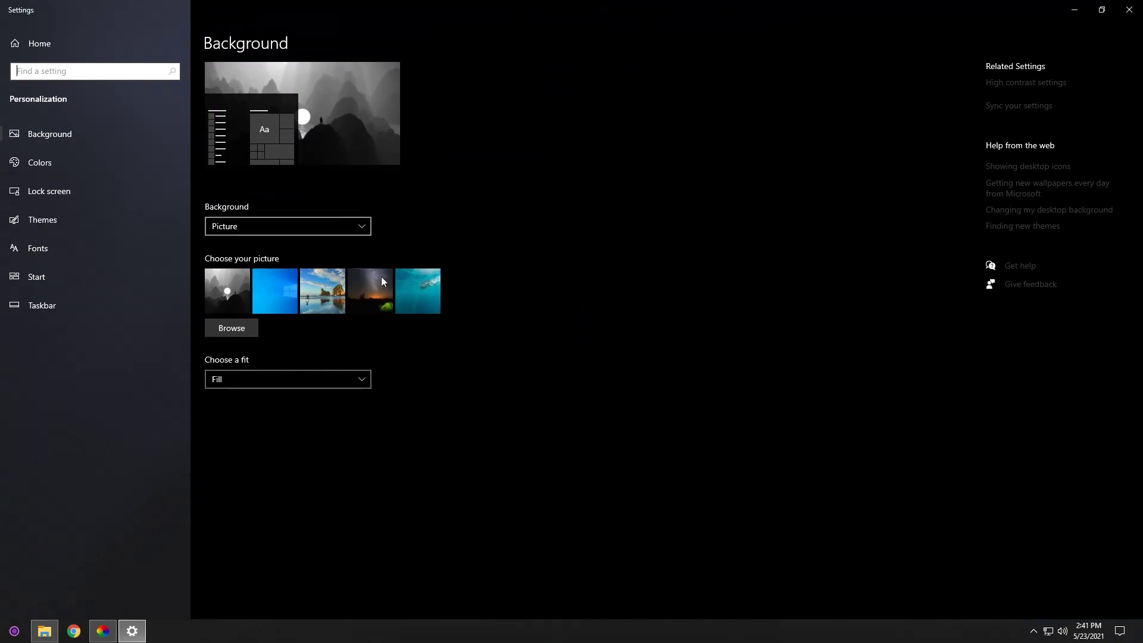
{"action": "double_click", "coordinate": [341, 14]}
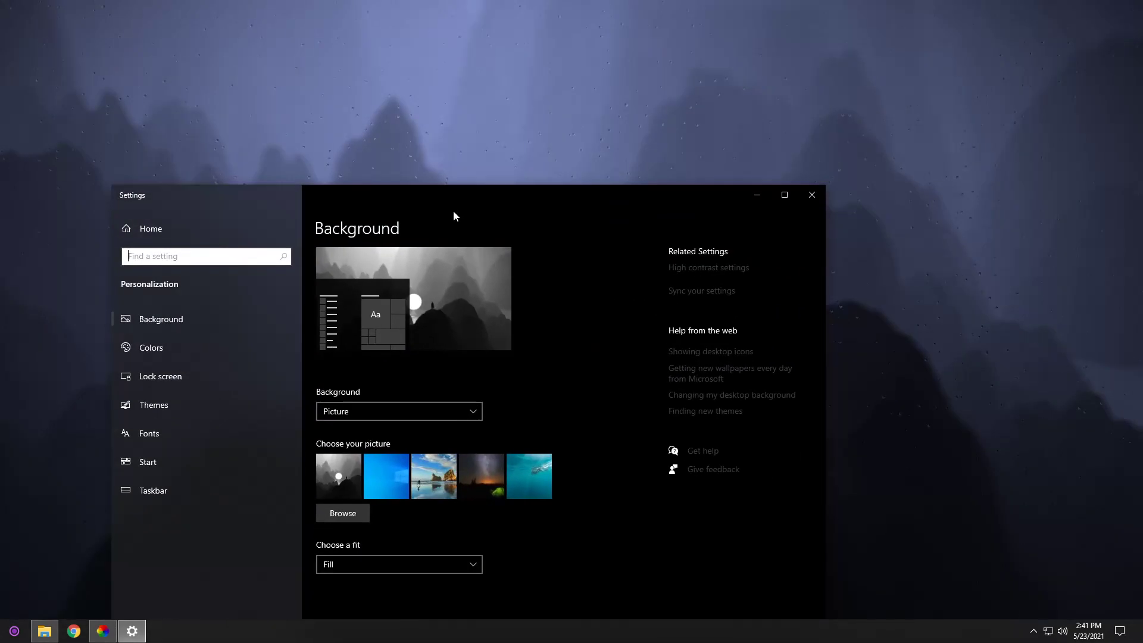
{"action": "left_click_drag", "start_coordinate": [410, 195], "coordinate": [441, 8]}
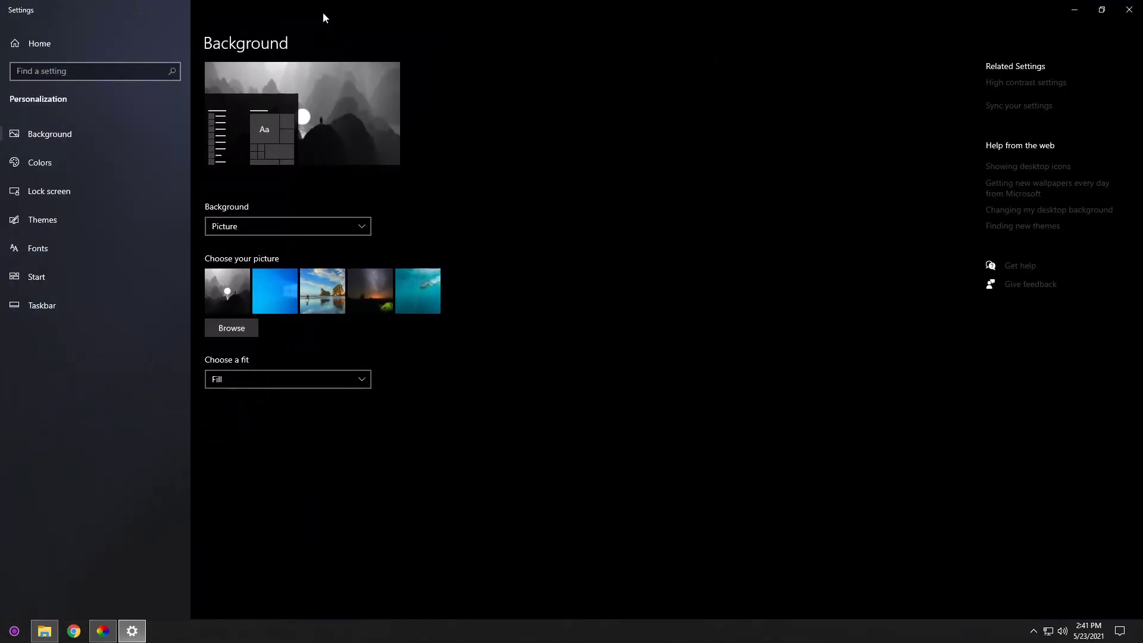
{"action": "left_click_drag", "start_coordinate": [324, 17], "coordinate": [386, 236]}
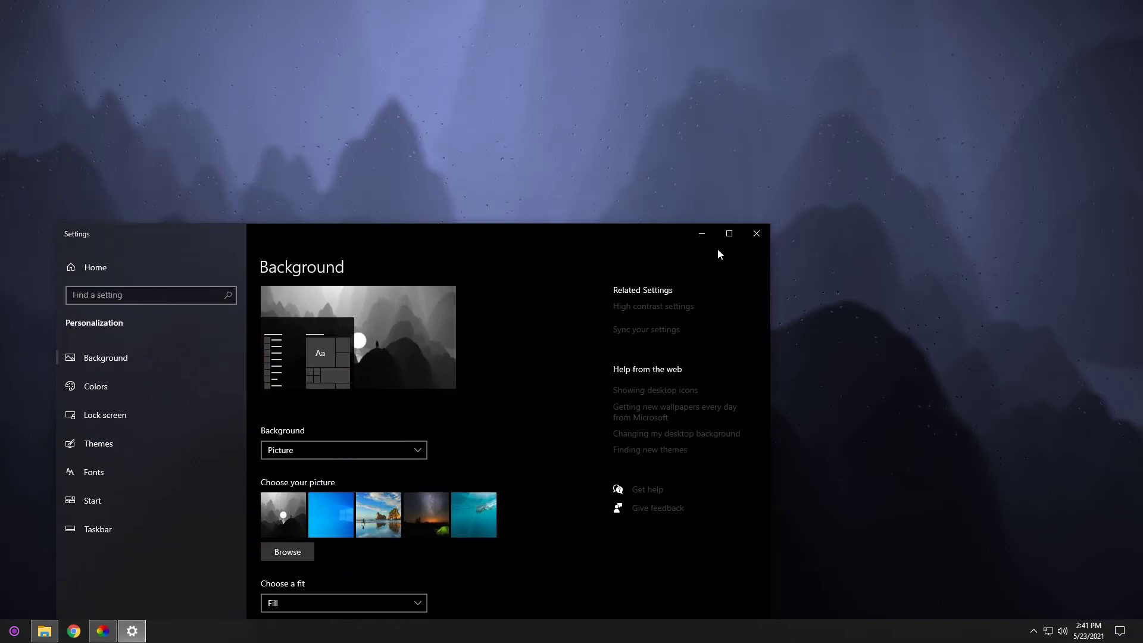
{"action": "left_click", "coordinate": [757, 235]}
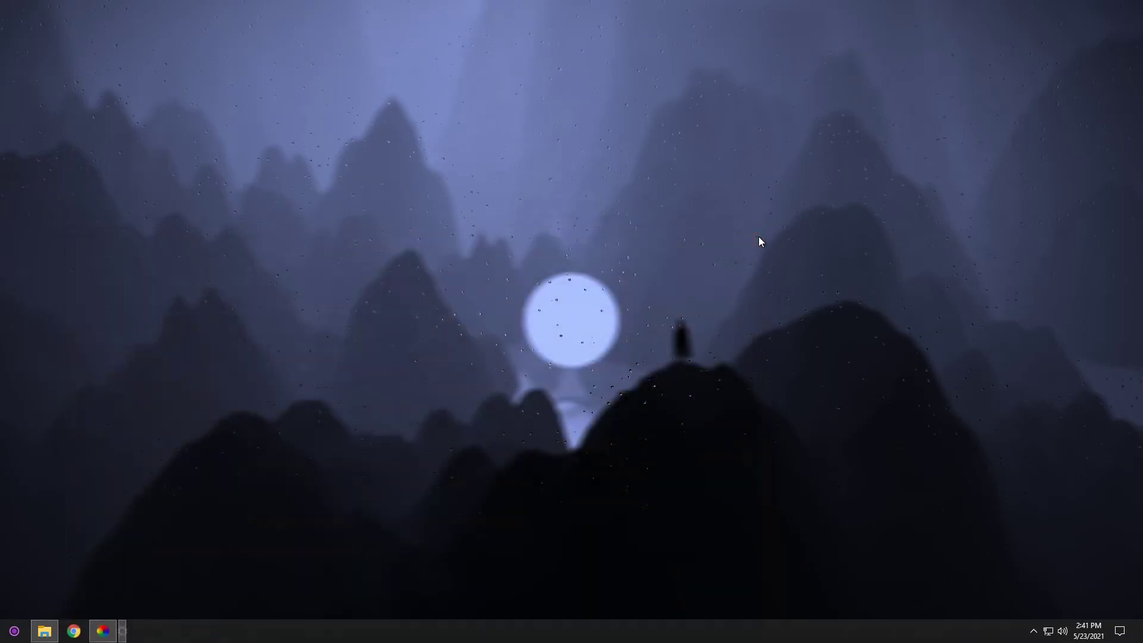
Step: Reopen Lively, turn off Post Processing in the Rain v2 customization, and close the Lively window
{"action": "left_click", "coordinate": [1034, 632]}
{"action": "right_click", "coordinate": [1046, 607]}
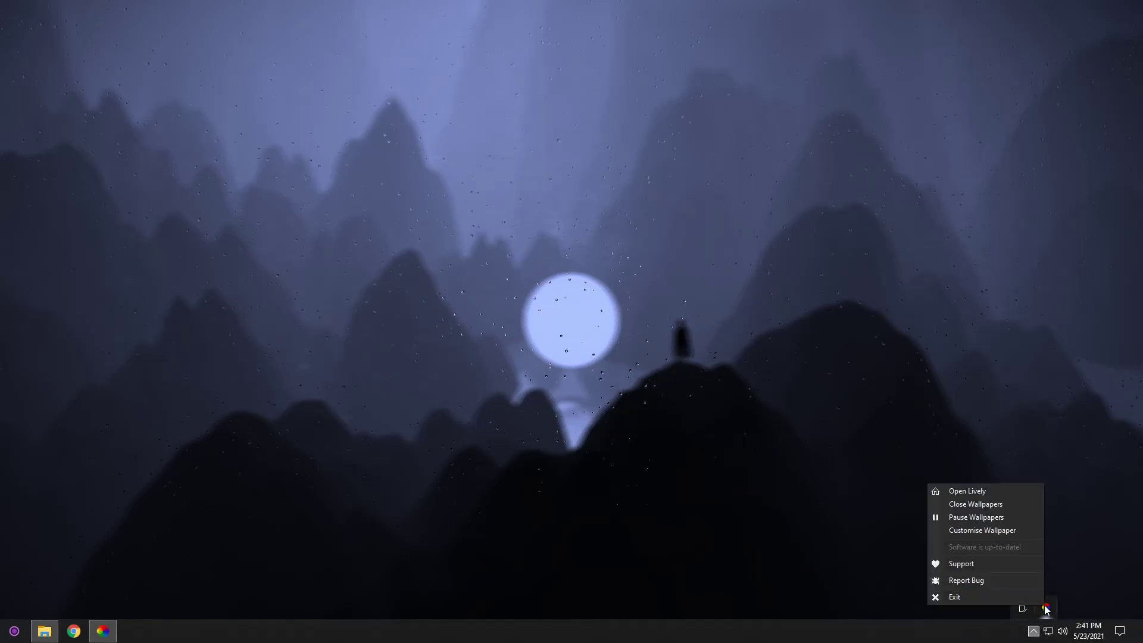
{"action": "left_click", "coordinate": [971, 492]}
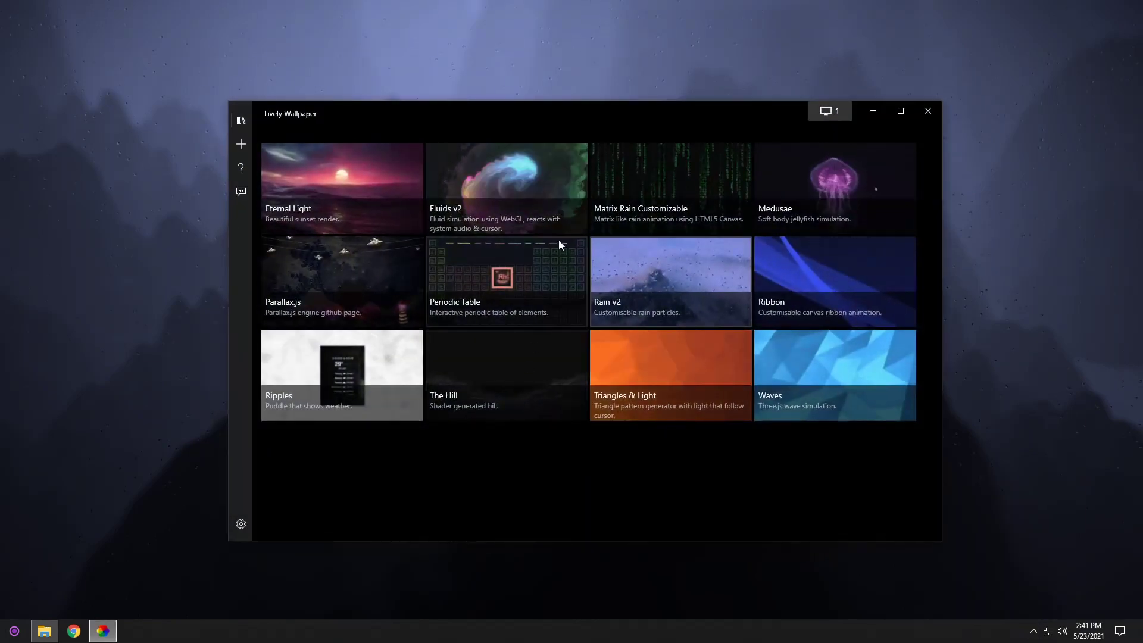
{"action": "right_click", "coordinate": [619, 288]}
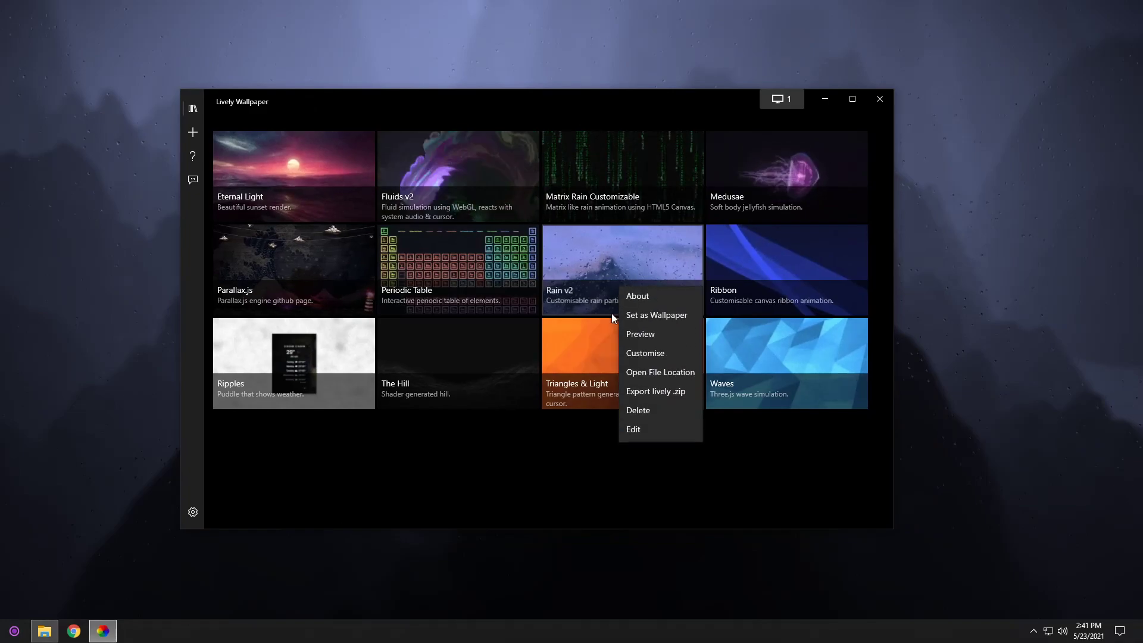
{"action": "left_click", "coordinate": [632, 358]}
{"action": "scroll", "coordinate": [456, 359], "scroll_direction": "down", "scroll_amount": 5}
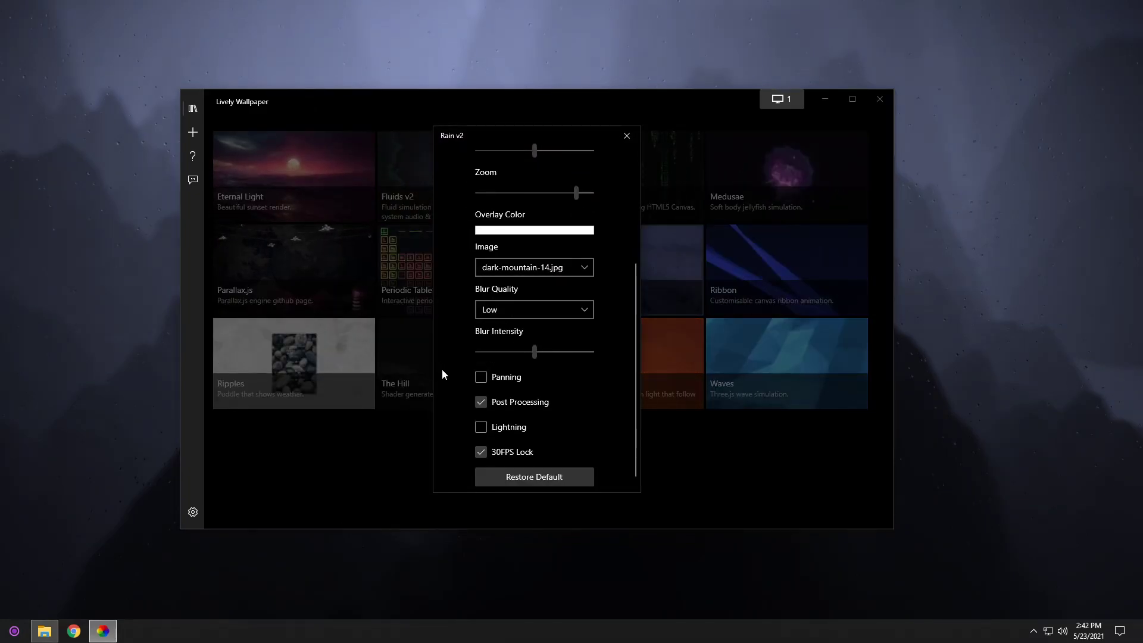
{"action": "left_click", "coordinate": [482, 402]}
{"action": "left_click", "coordinate": [626, 136]}
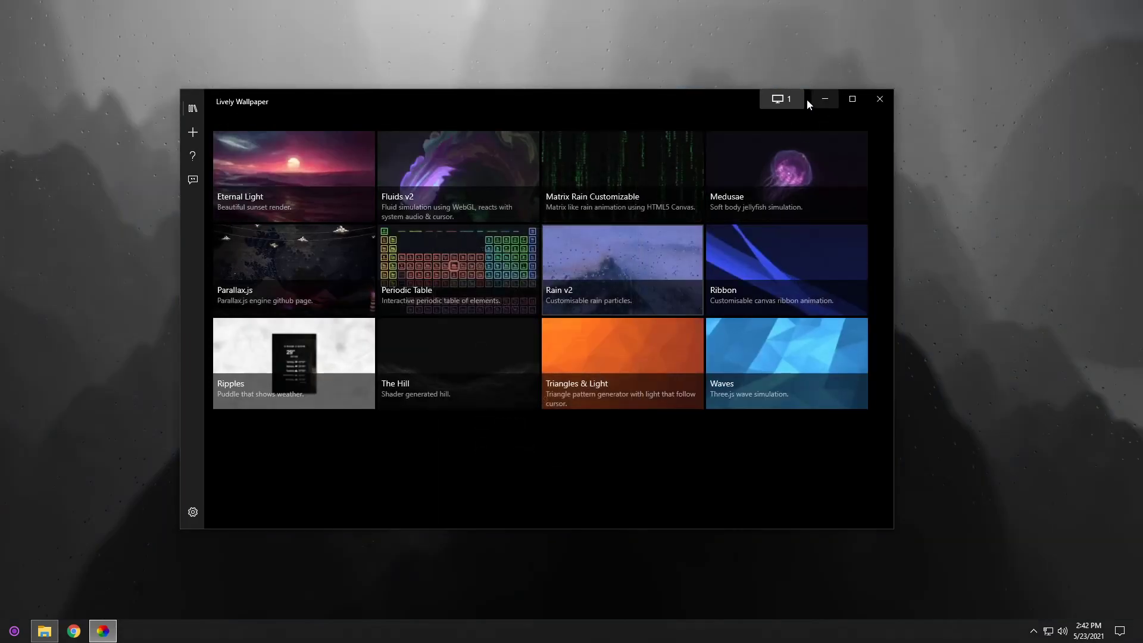
{"action": "left_click_drag", "start_coordinate": [699, 107], "coordinate": [788, 412]}
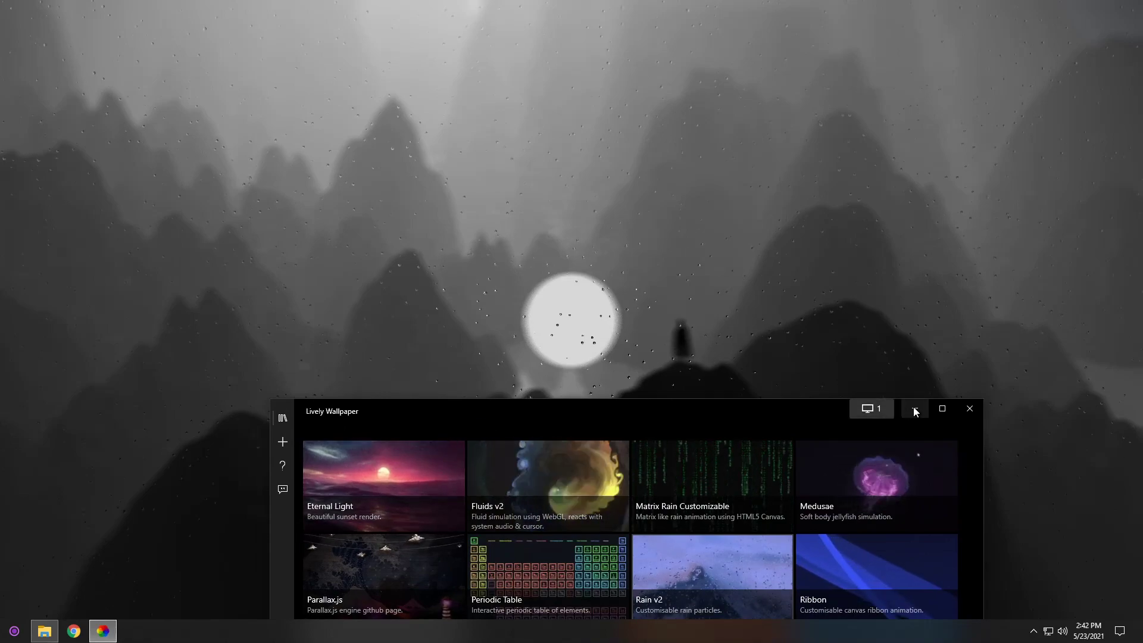
{"action": "left_click", "coordinate": [967, 410]}
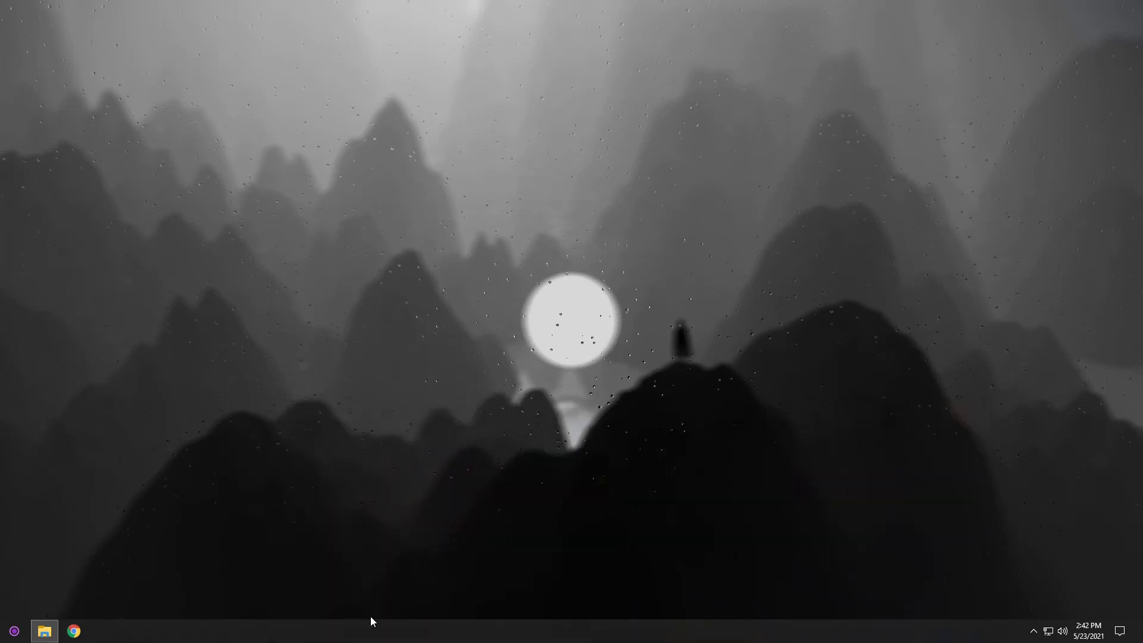
Step: Open the StartIsBack configuration and apply the NUA visual style to the Start menu and taskbar
{"action": "left_click", "coordinate": [46, 631]}
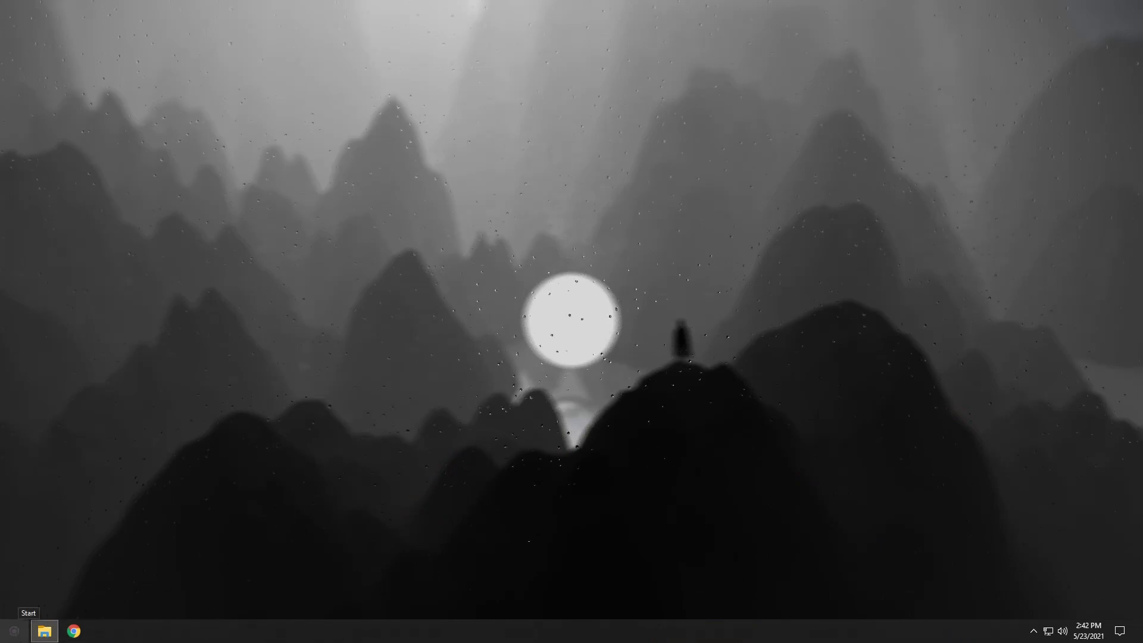
{"action": "right_click", "coordinate": [17, 635]}
{"action": "left_click", "coordinate": [55, 586]}
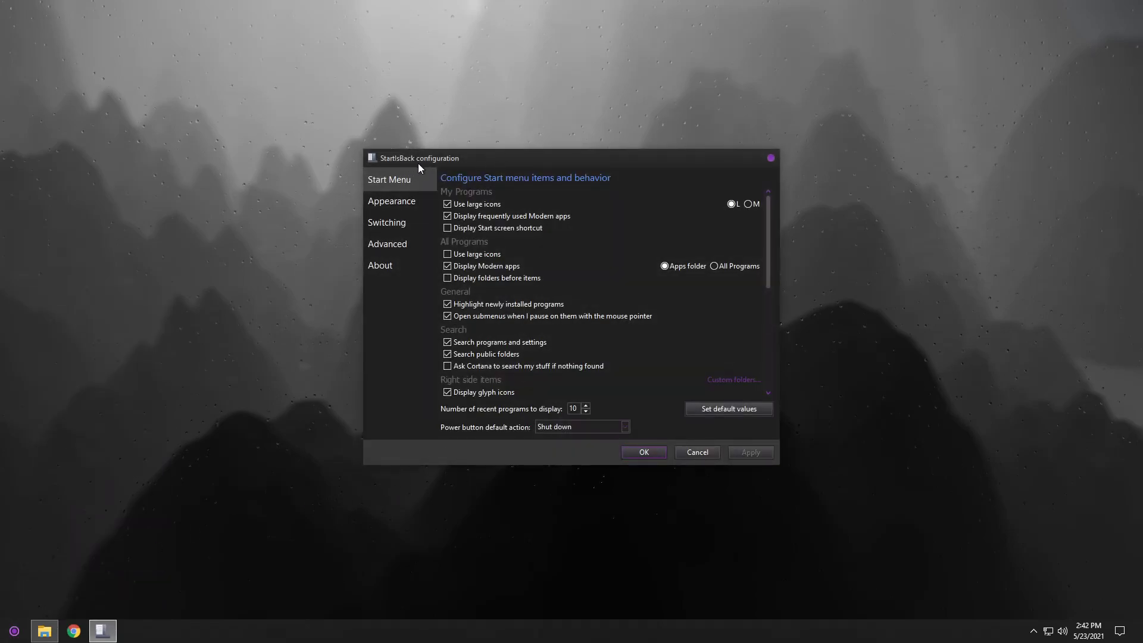
{"action": "left_click", "coordinate": [394, 200]}
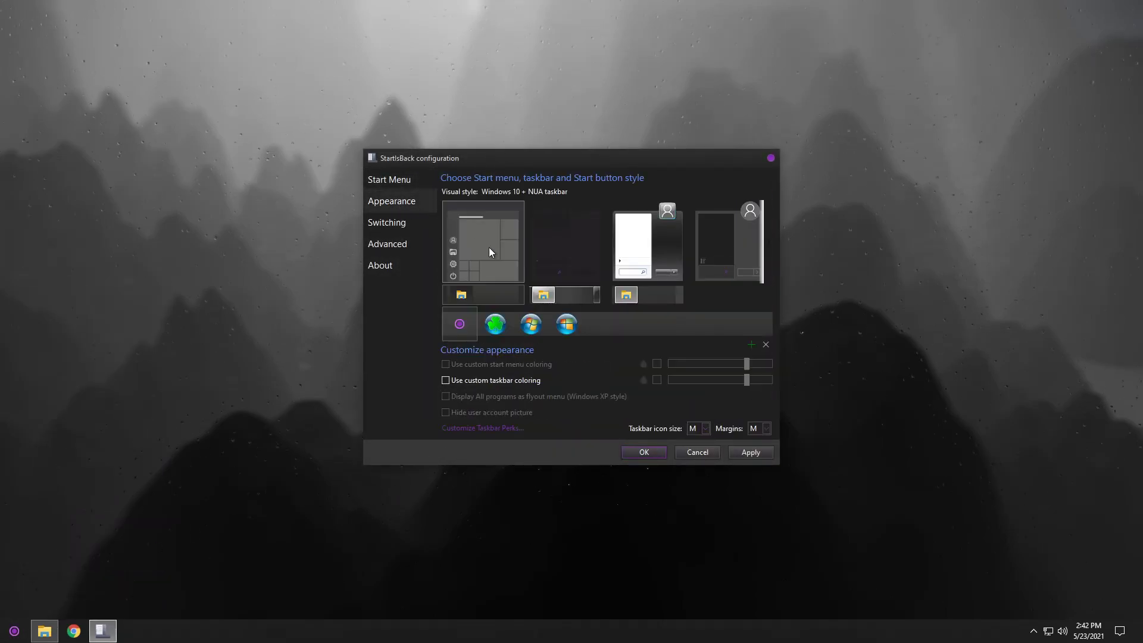
{"action": "left_click", "coordinate": [566, 245]}
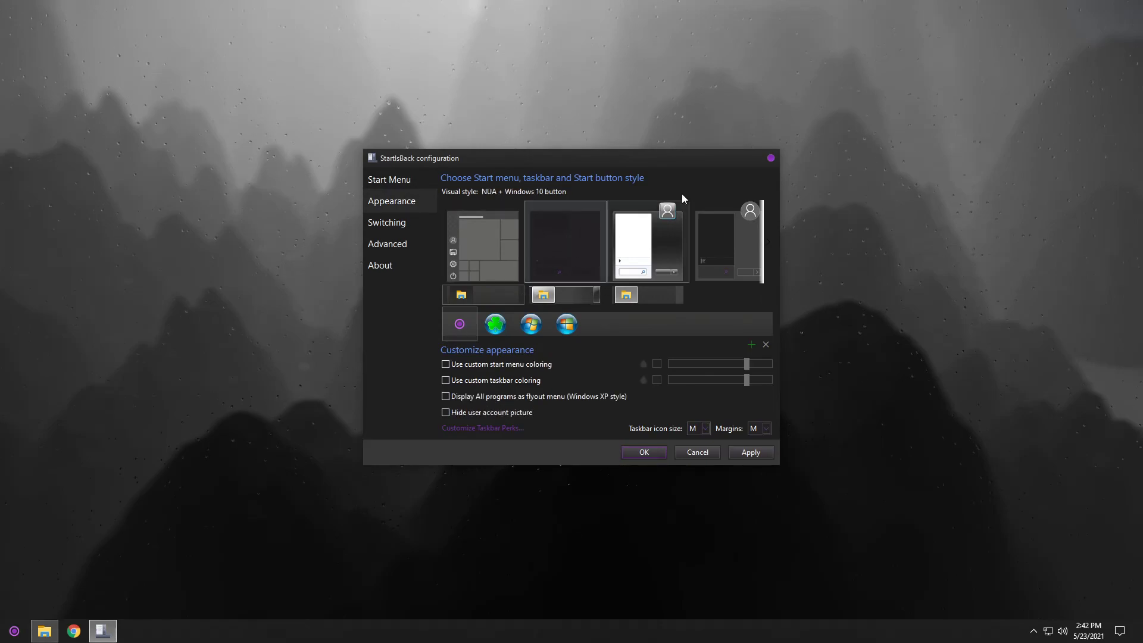
{"action": "left_click", "coordinate": [755, 454]}
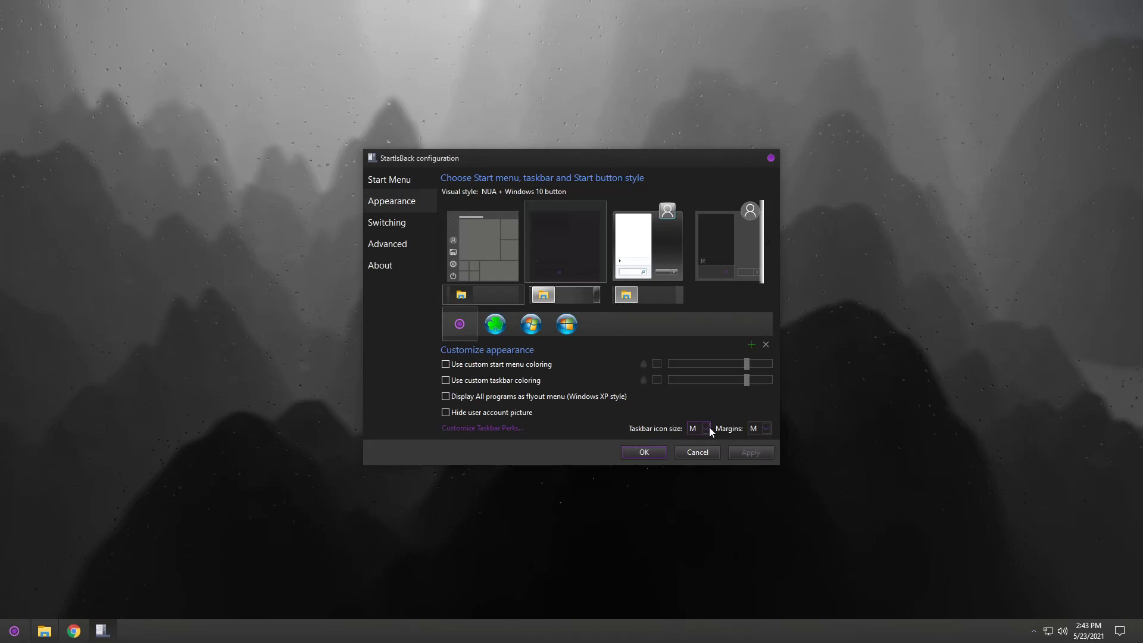
Step: Set the taskbar icon size to S, enable Centered task icons in Taskbar Perks, and apply and close the StartIsBack configuration
{"action": "scroll", "coordinate": [708, 428], "scroll_direction": "up", "scroll_amount": 1}
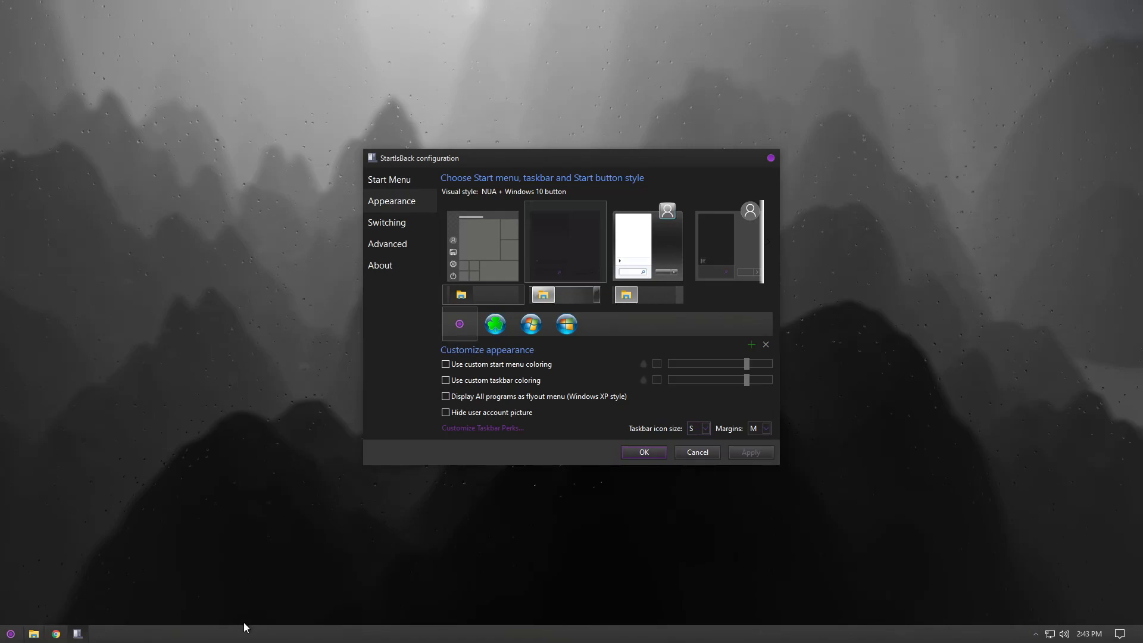
{"action": "left_click", "coordinate": [475, 430]}
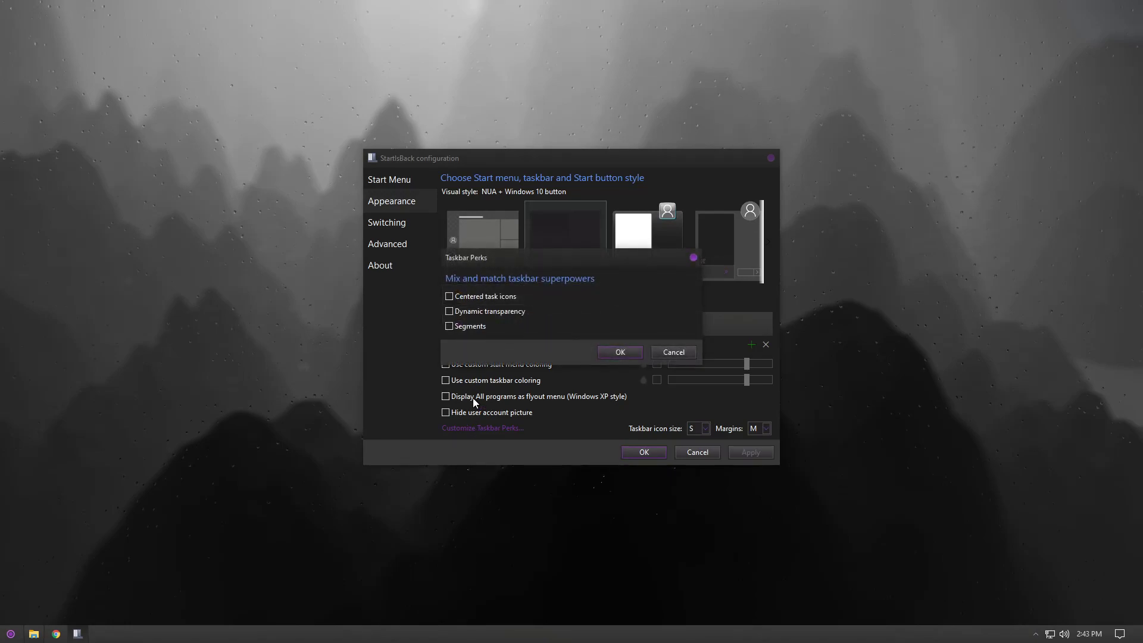
{"action": "left_click", "coordinate": [450, 294]}
{"action": "left_click", "coordinate": [620, 352]}
{"action": "left_click", "coordinate": [751, 453]}
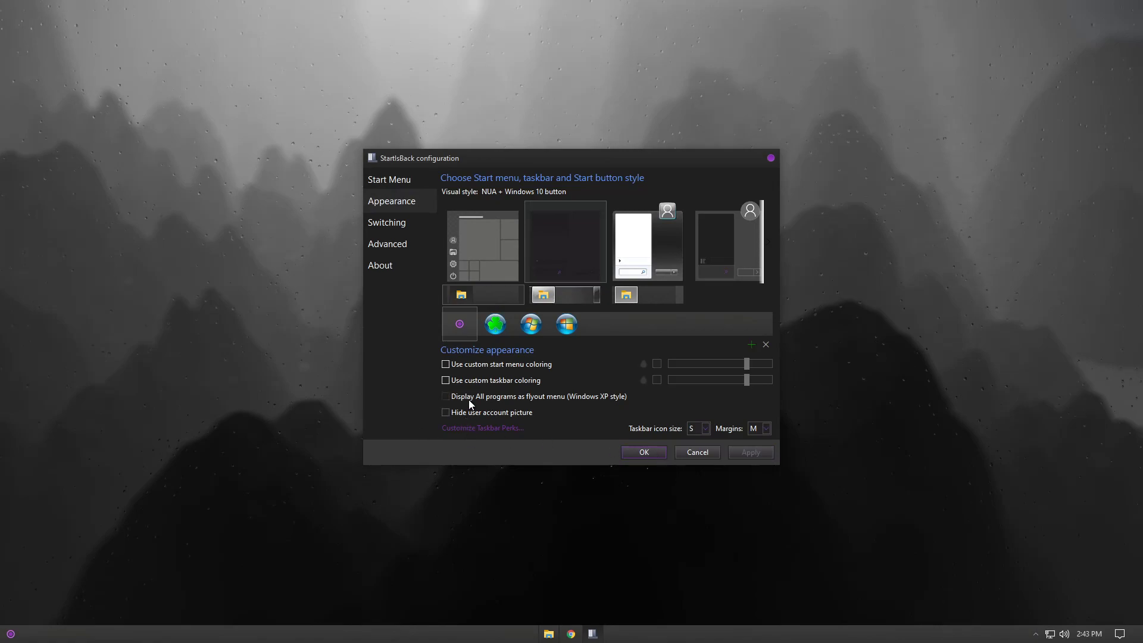
{"action": "left_click", "coordinate": [652, 452]}
Step: In the taskbar settings, turn off the Action Center, Clock, Volume and Network system icons, and close Settings
{"action": "right_click", "coordinate": [625, 633]}
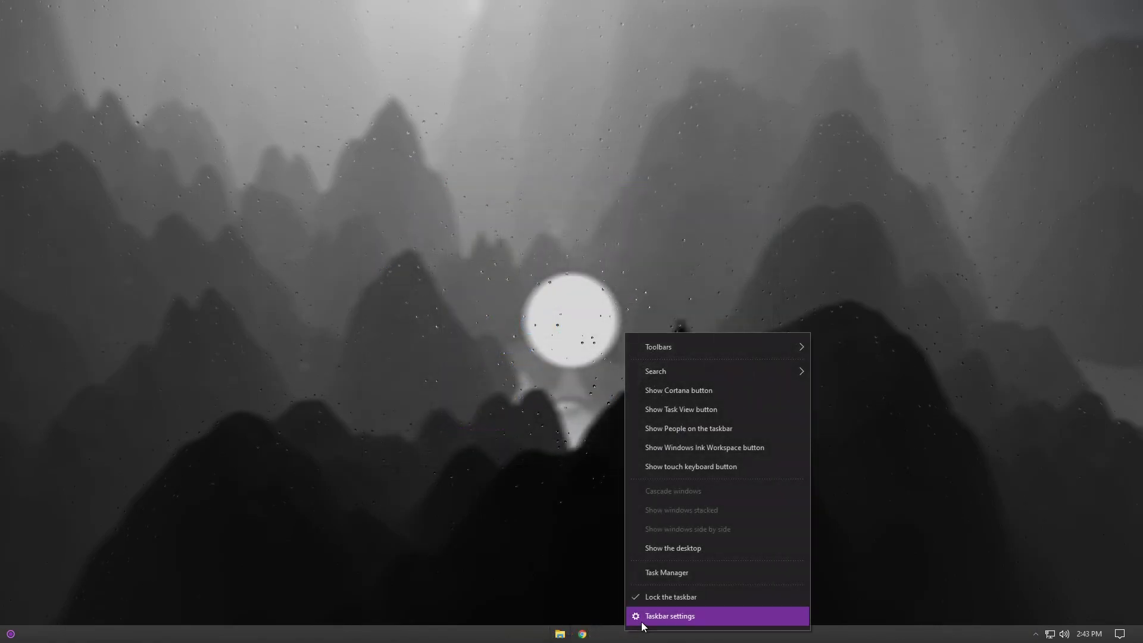
{"action": "left_click", "coordinate": [643, 622]}
{"action": "scroll", "coordinate": [381, 376], "scroll_direction": "down", "scroll_amount": 5}
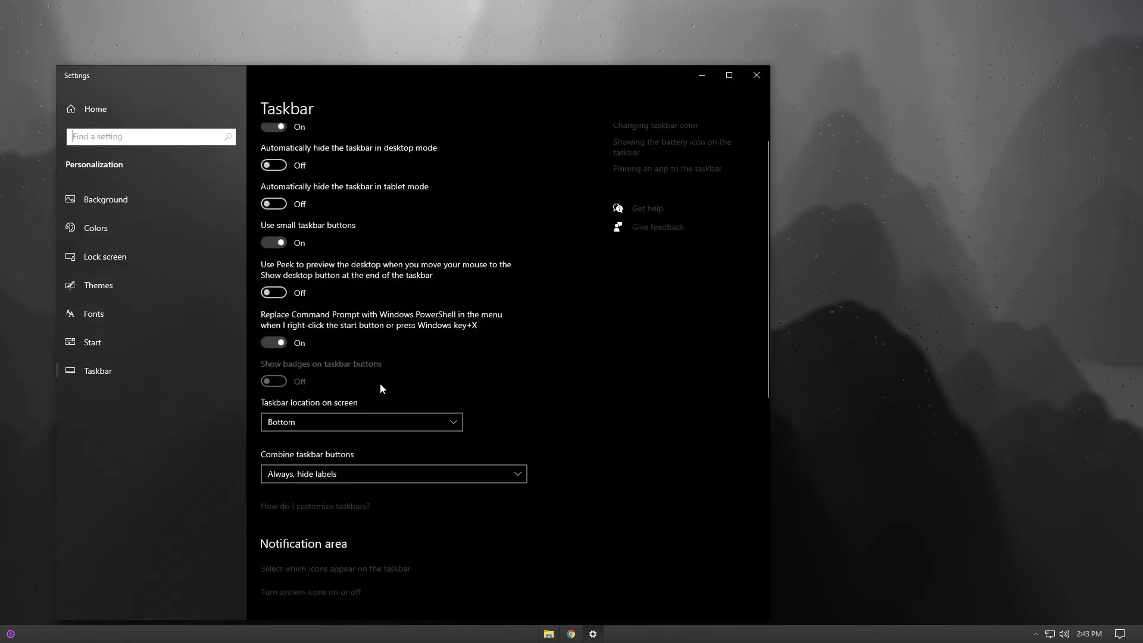
{"action": "scroll", "coordinate": [381, 387], "scroll_direction": "down", "scroll_amount": 3}
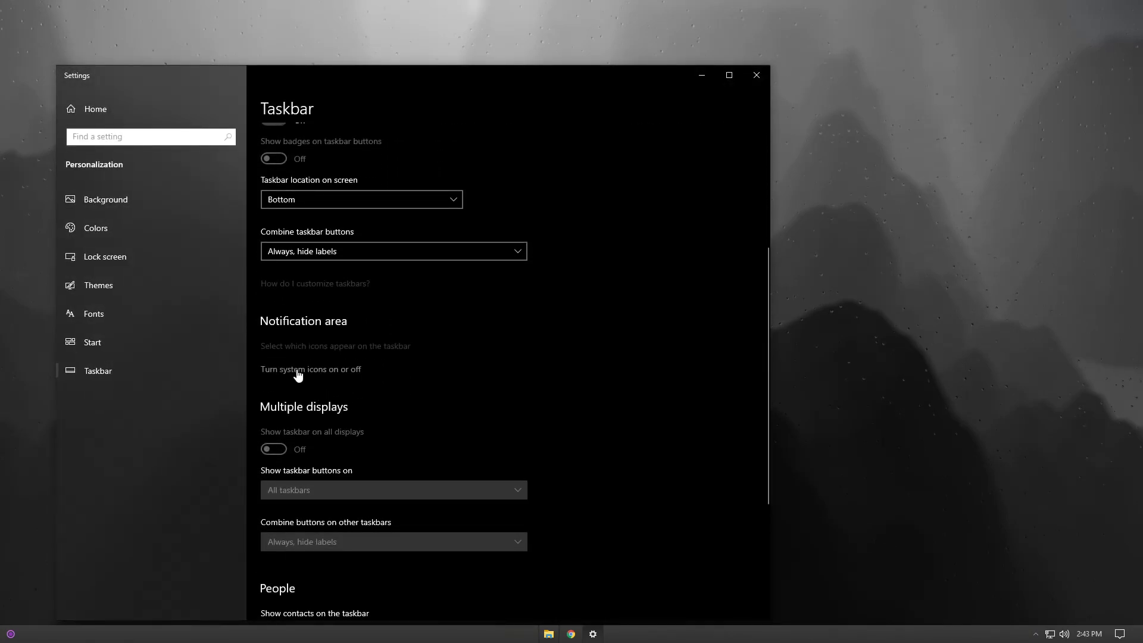
{"action": "left_click", "coordinate": [297, 370]}
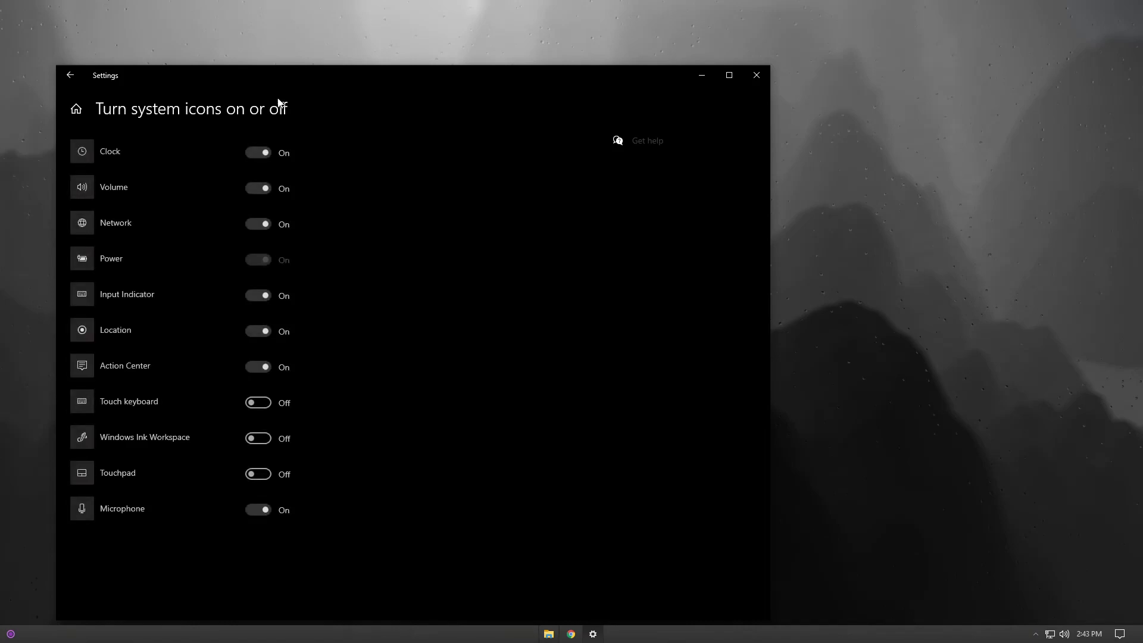
{"action": "left_click", "coordinate": [268, 337]}
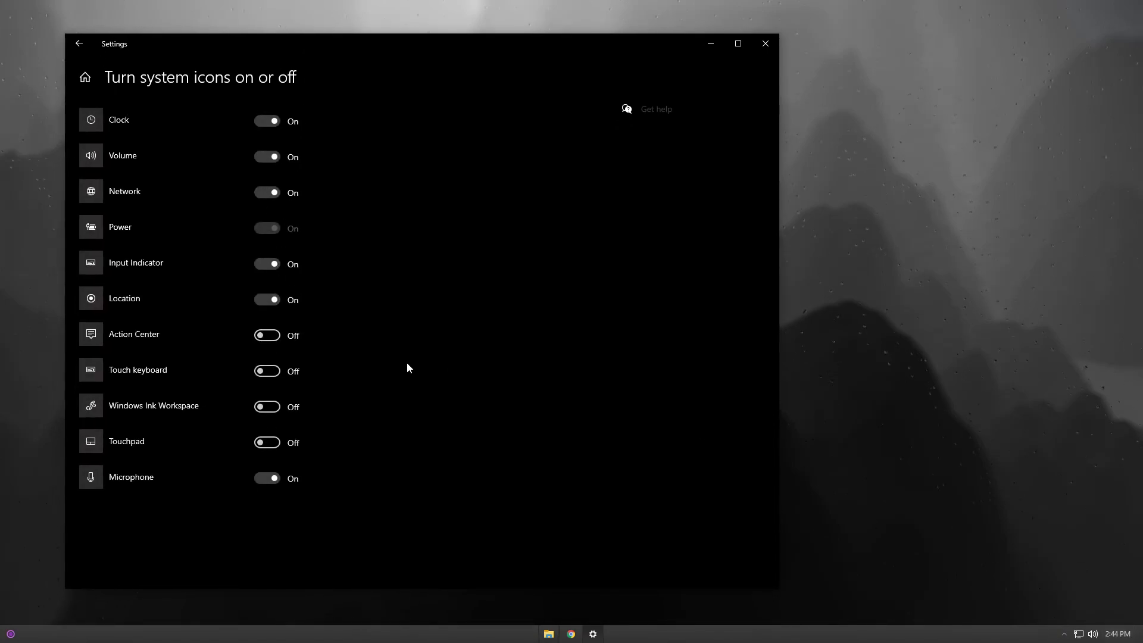
{"action": "left_click_drag", "start_coordinate": [1085, 639], "coordinate": [1076, 614]}
{"action": "left_click", "coordinate": [265, 122]}
{"action": "left_click", "coordinate": [762, 52]}
Step: Unlock the taskbar and move it to the top edge of the desktop
{"action": "right_click", "coordinate": [638, 638]}
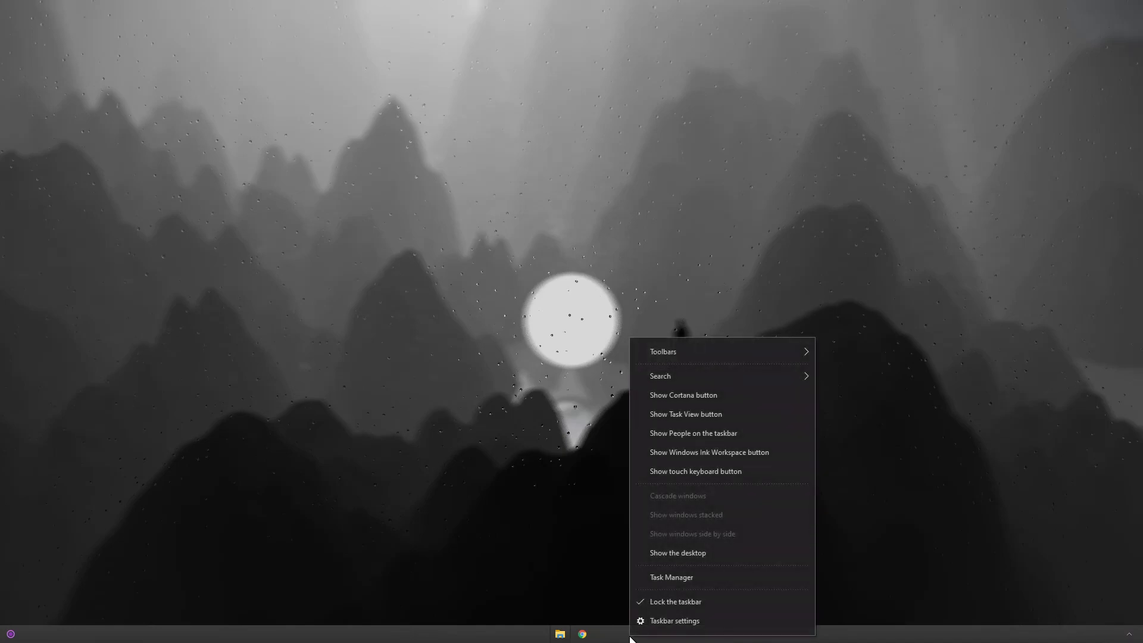
{"action": "left_click", "coordinate": [681, 601]}
{"action": "right_click", "coordinate": [640, 635]}
{"action": "left_click", "coordinate": [869, 551]}
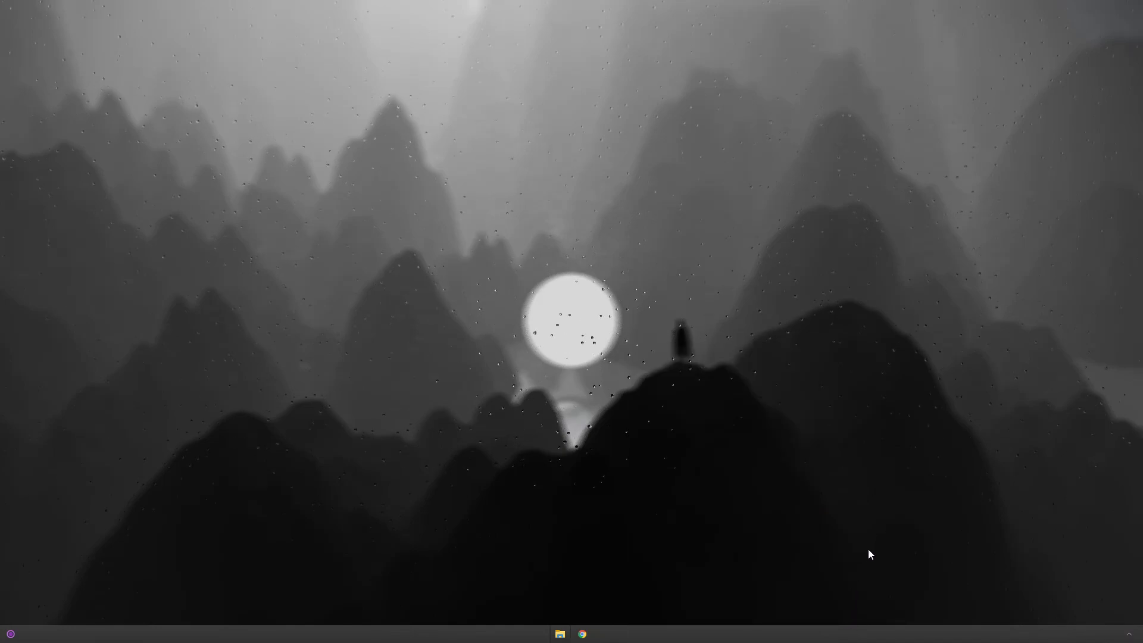
{"action": "left_click_drag", "start_coordinate": [699, 636], "coordinate": [83, 351]}
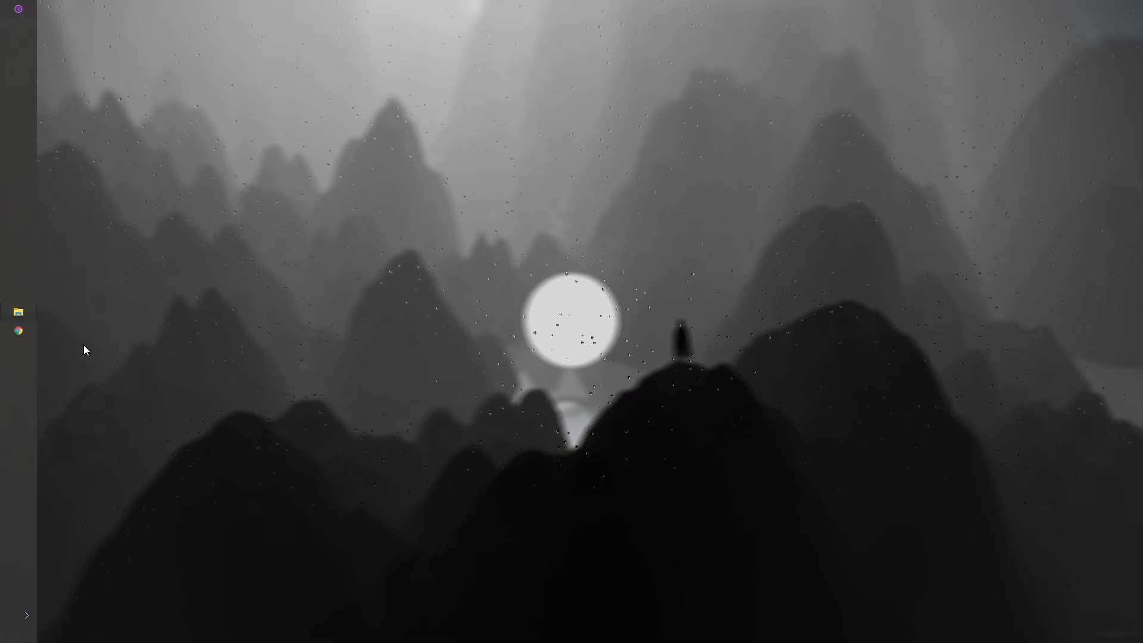
{"action": "left_click_drag", "start_coordinate": [20, 405], "coordinate": [381, 83]}
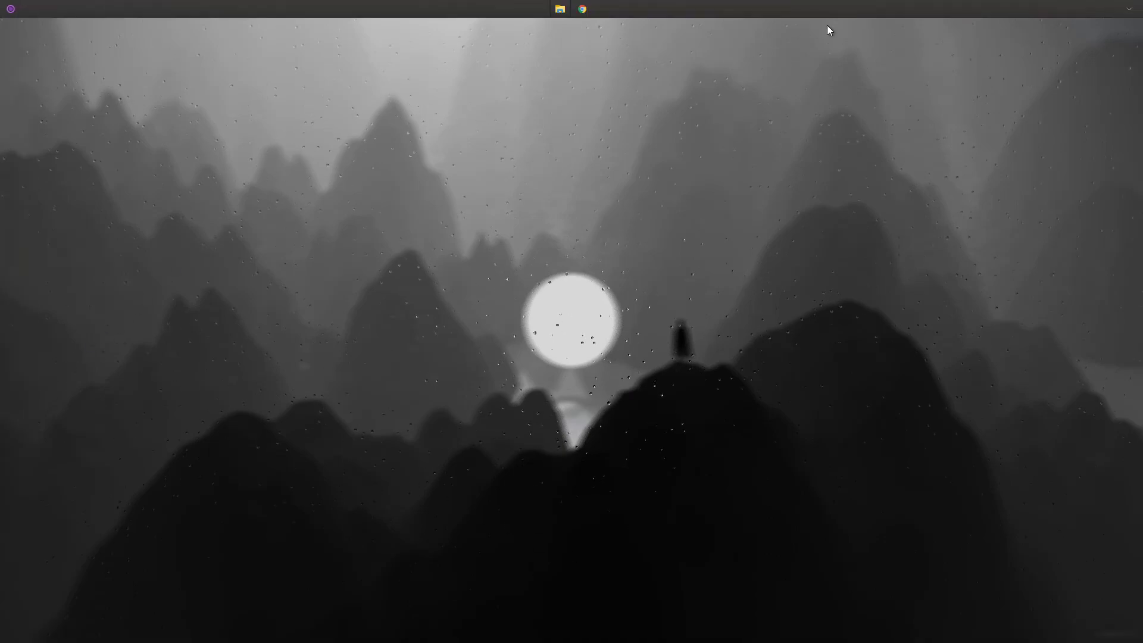
Step: Hide the details pane of the Quick access File Explorer window and bring the open windows to the front in turn
{"action": "key", "text": "super+d"}
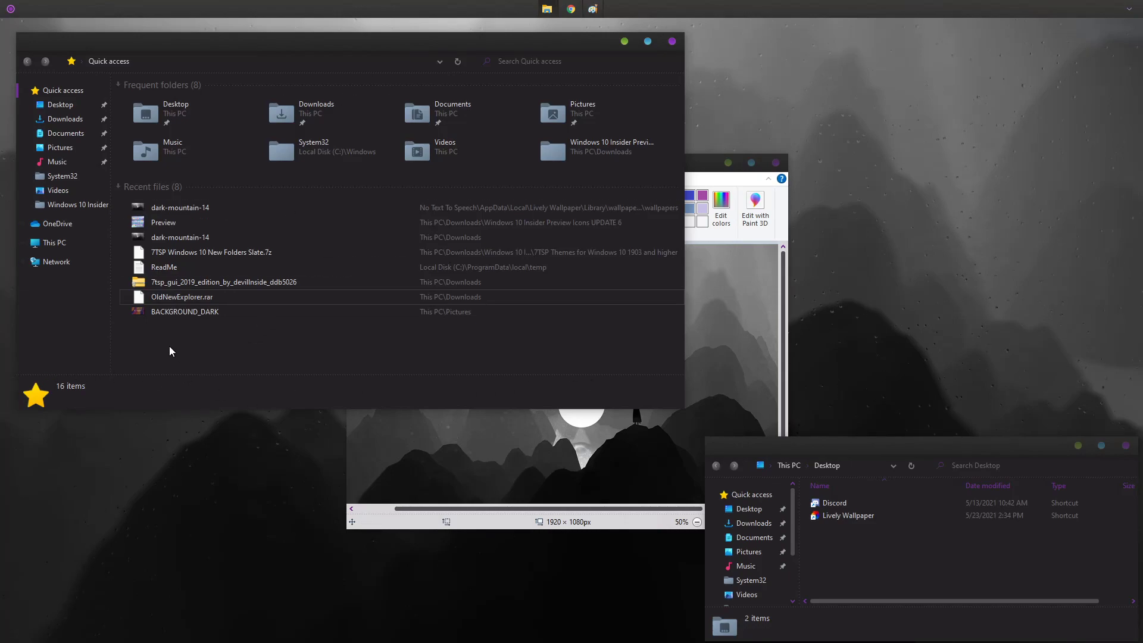
{"action": "key", "text": "alt+shift+p"}
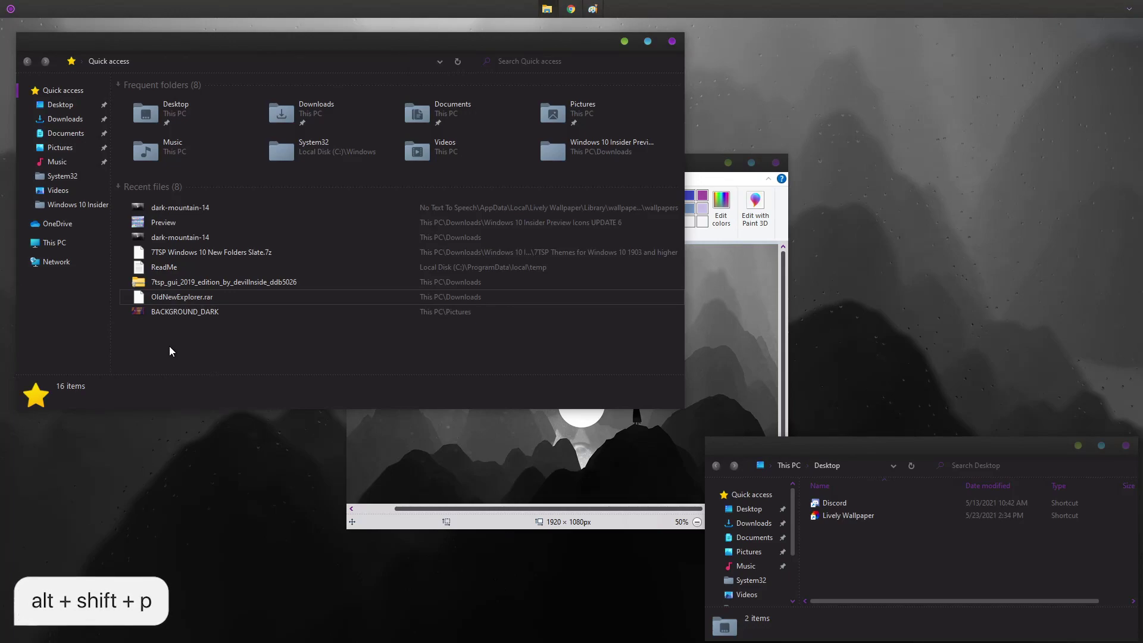
{"action": "left_click", "coordinate": [703, 163]}
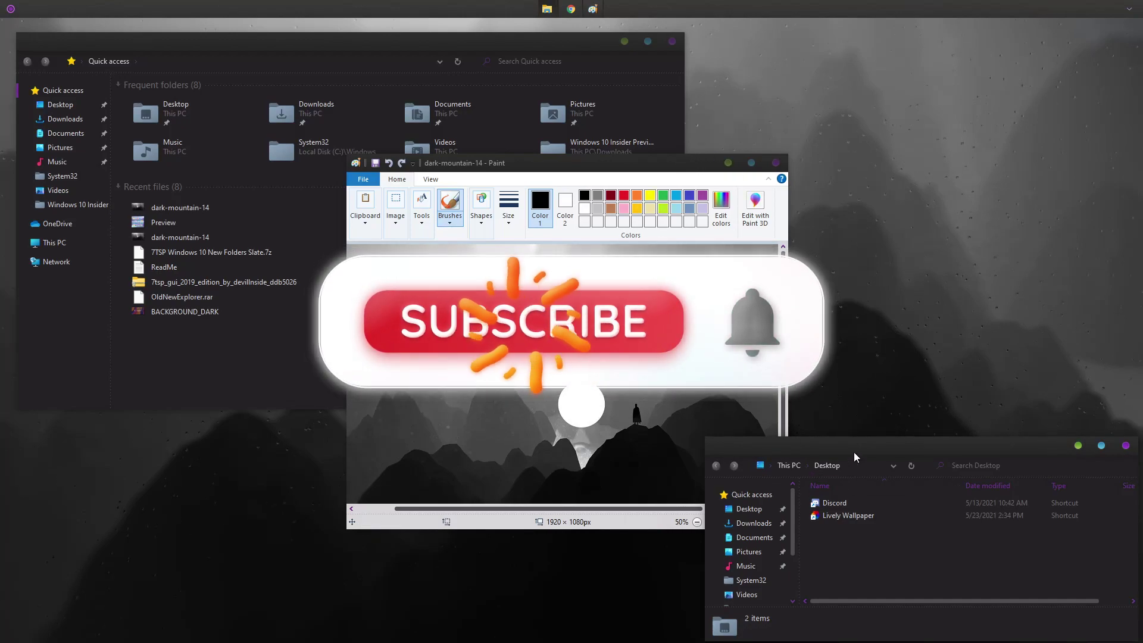
{"action": "left_click", "coordinate": [448, 43]}
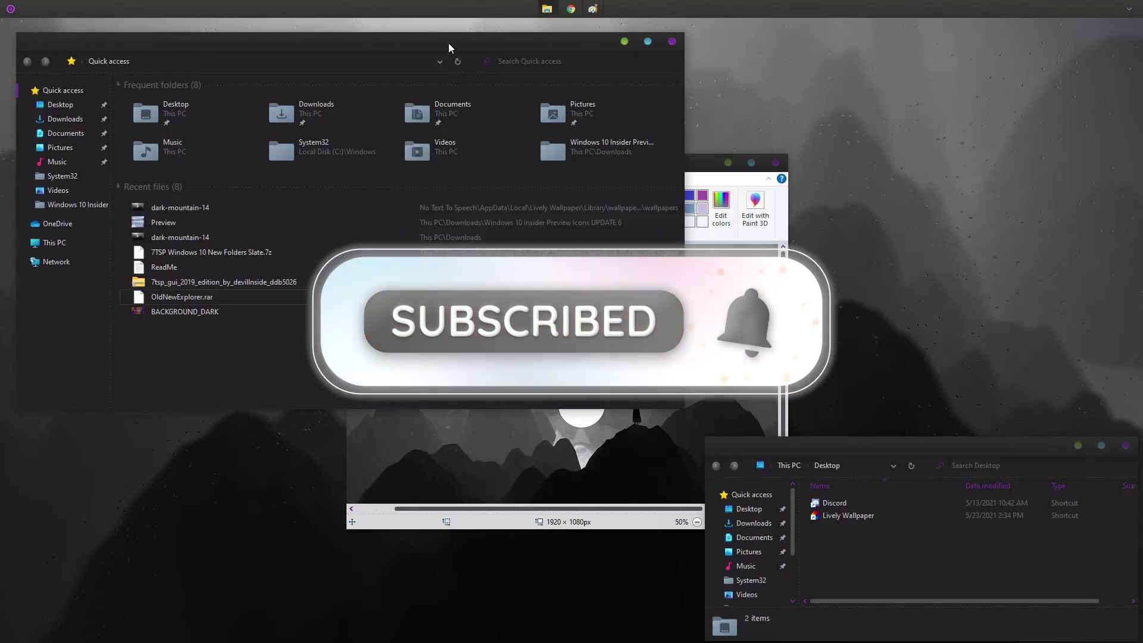
{"action": "left_click", "coordinate": [715, 162]}
{"action": "left_click", "coordinate": [830, 449]}
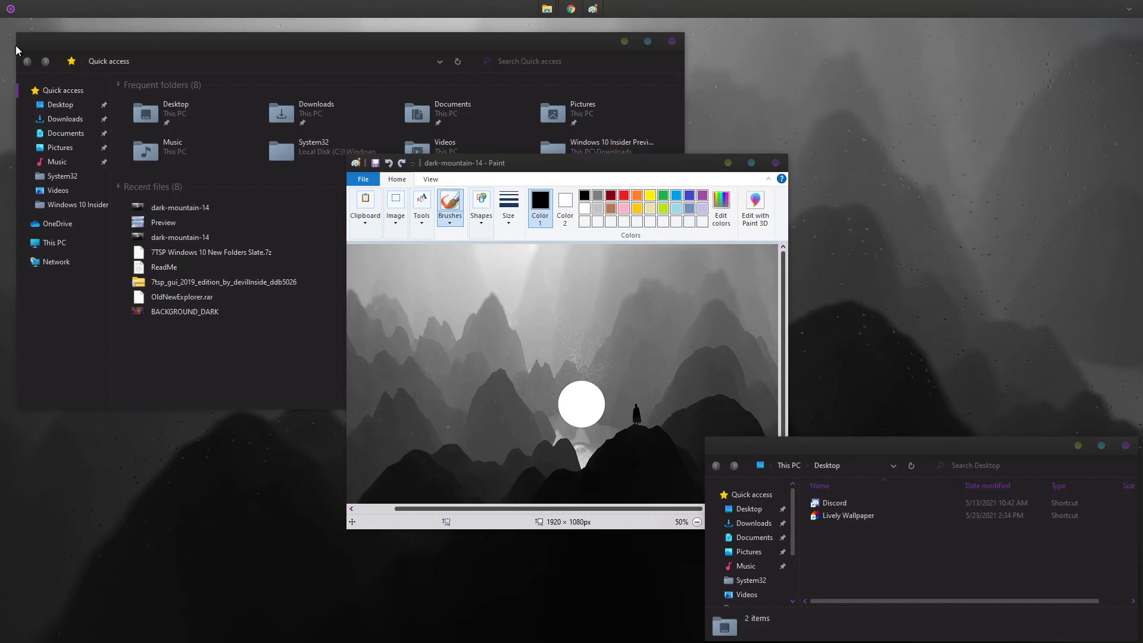
Step: Search the Start menu for "add or remove", open Add or remove programs, and sort the app list by Install date
{"action": "left_click", "coordinate": [12, 9]}
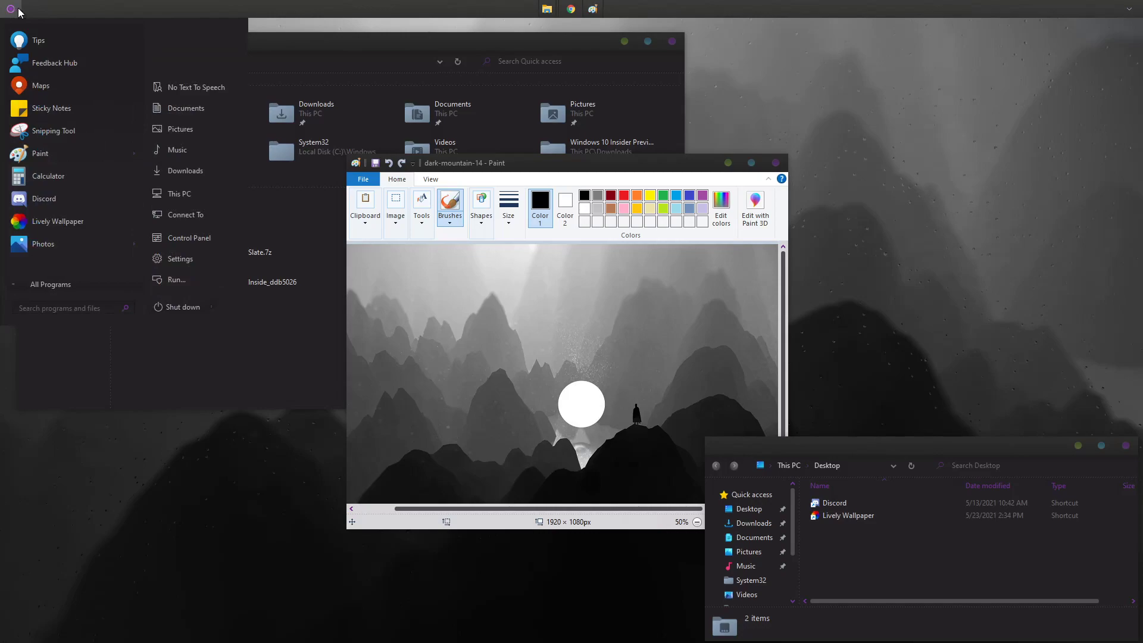
{"action": "type", "text": "add or "}
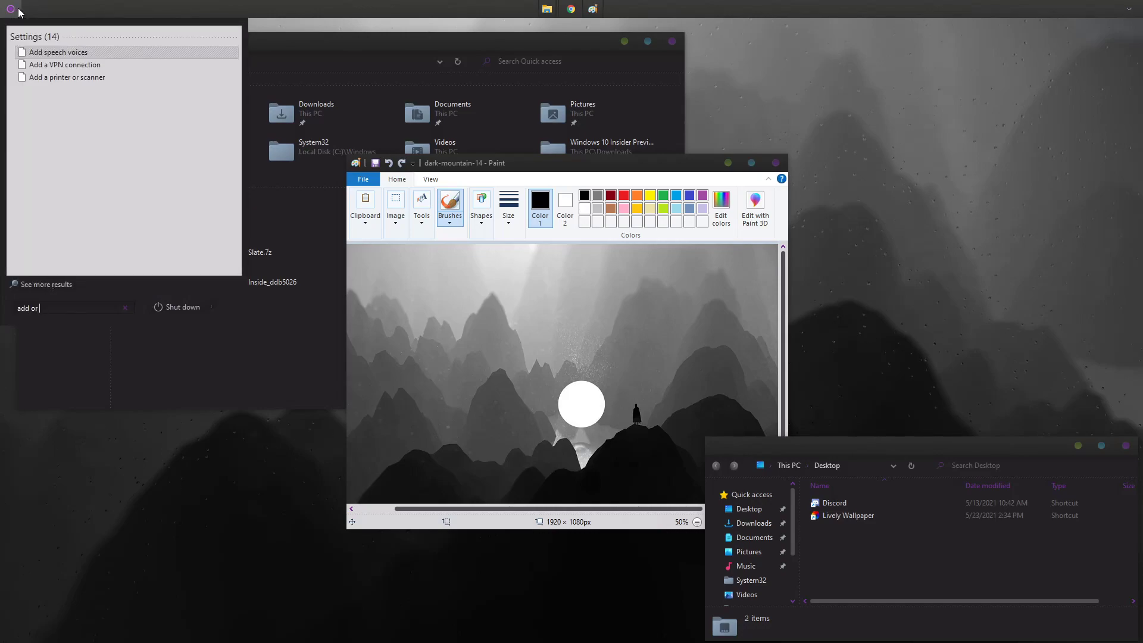
{"action": "type", "text": "remove"}
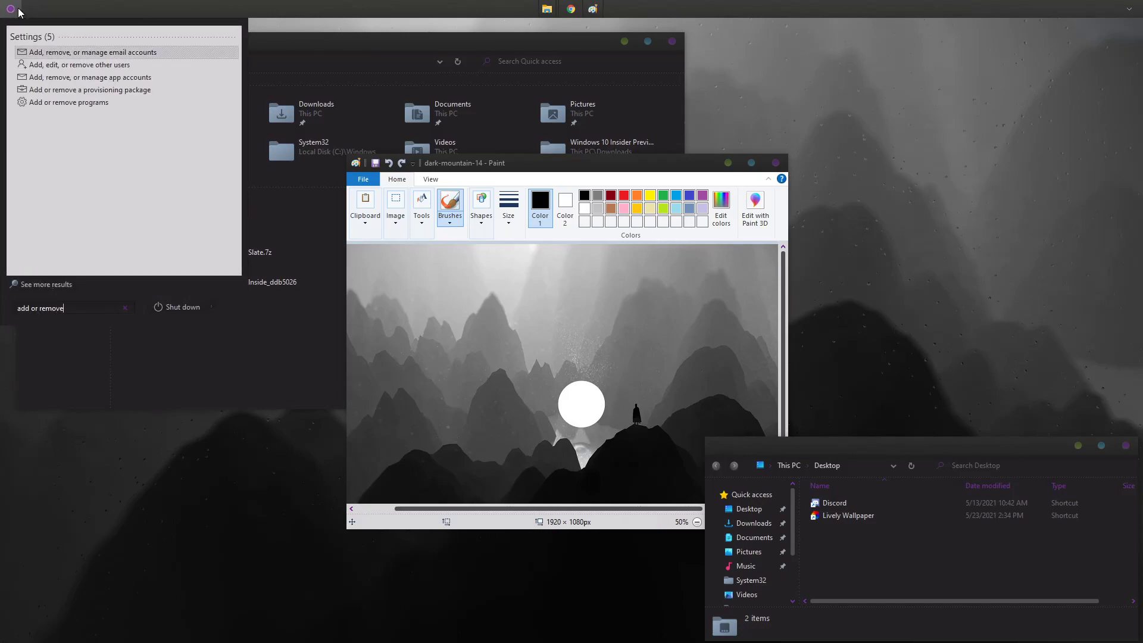
{"action": "left_click", "coordinate": [80, 104]}
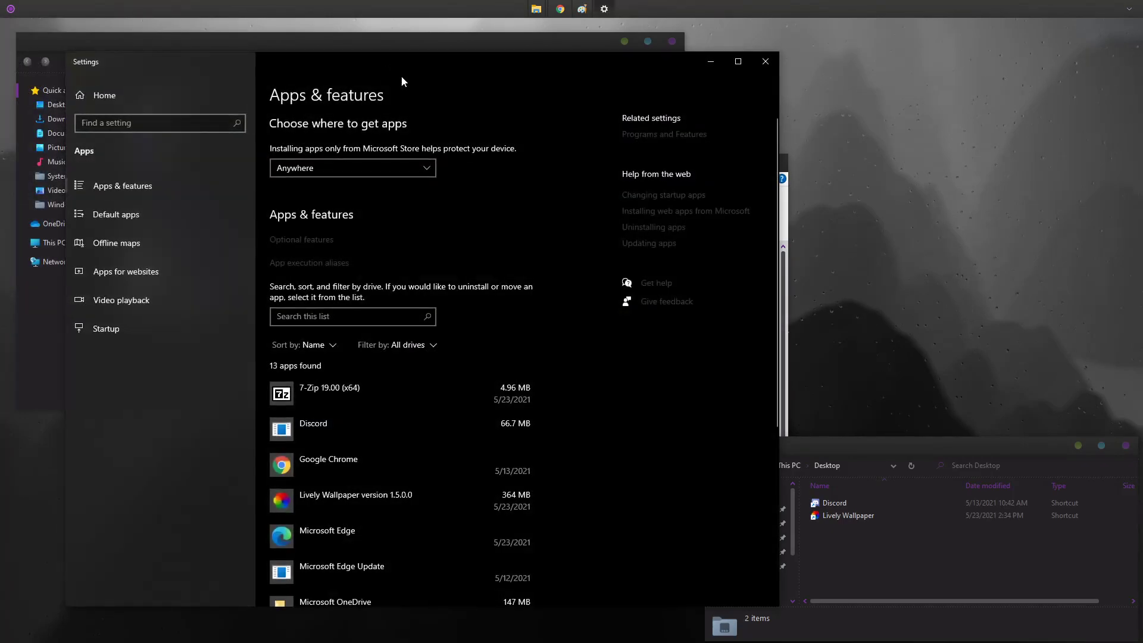
{"action": "double_click", "coordinate": [434, 59]}
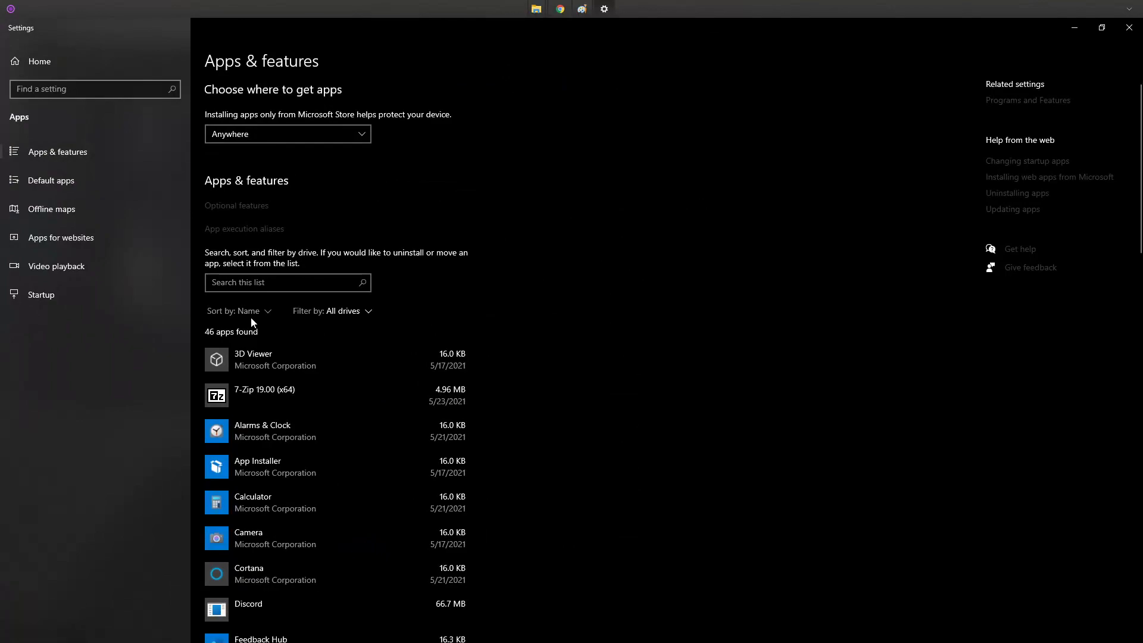
{"action": "left_click", "coordinate": [267, 312]}
{"action": "left_click", "coordinate": [247, 373]}
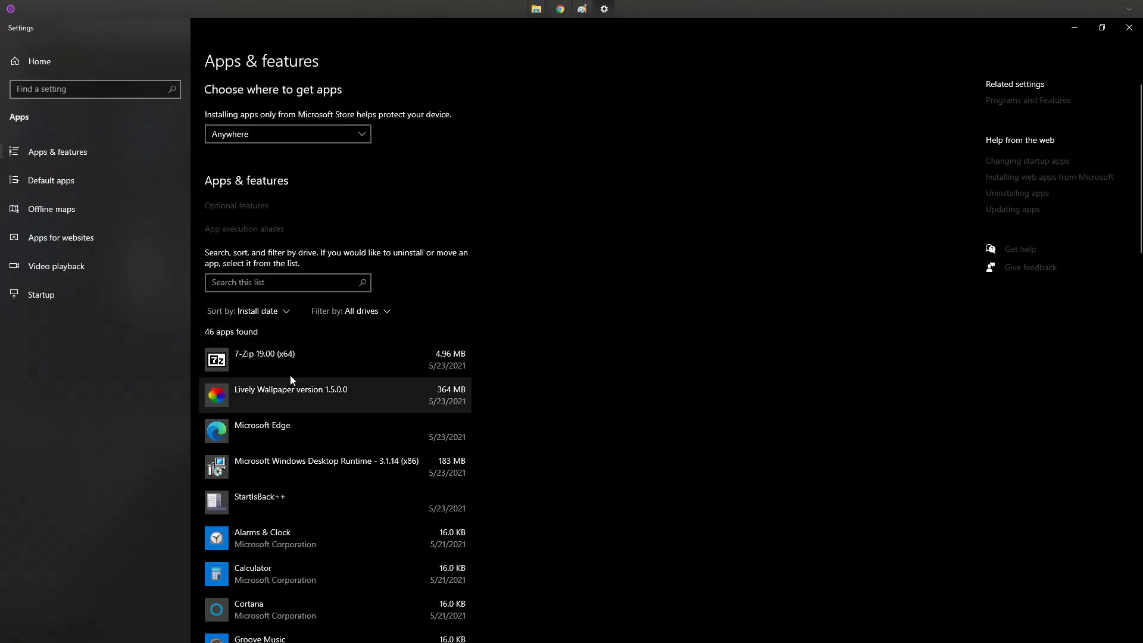
Step: Uninstall Lively Wallpaper version 1.5.0.0, closing the running application and deleting its data folder
{"action": "left_click", "coordinate": [370, 399]}
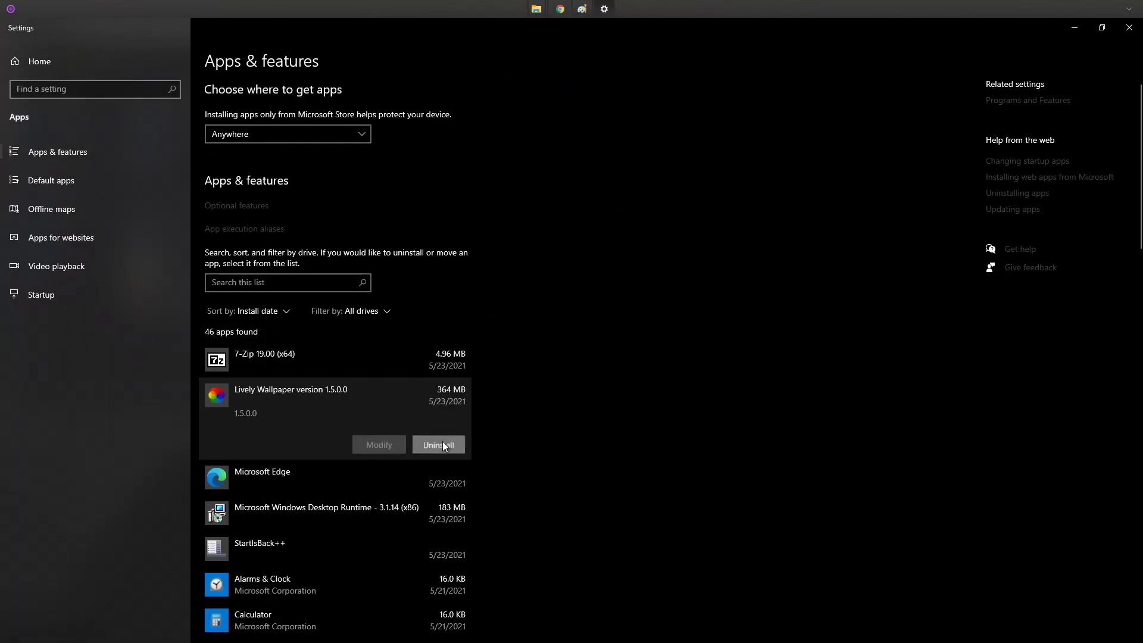
{"action": "left_click", "coordinate": [442, 445]}
{"action": "left_click", "coordinate": [483, 421]}
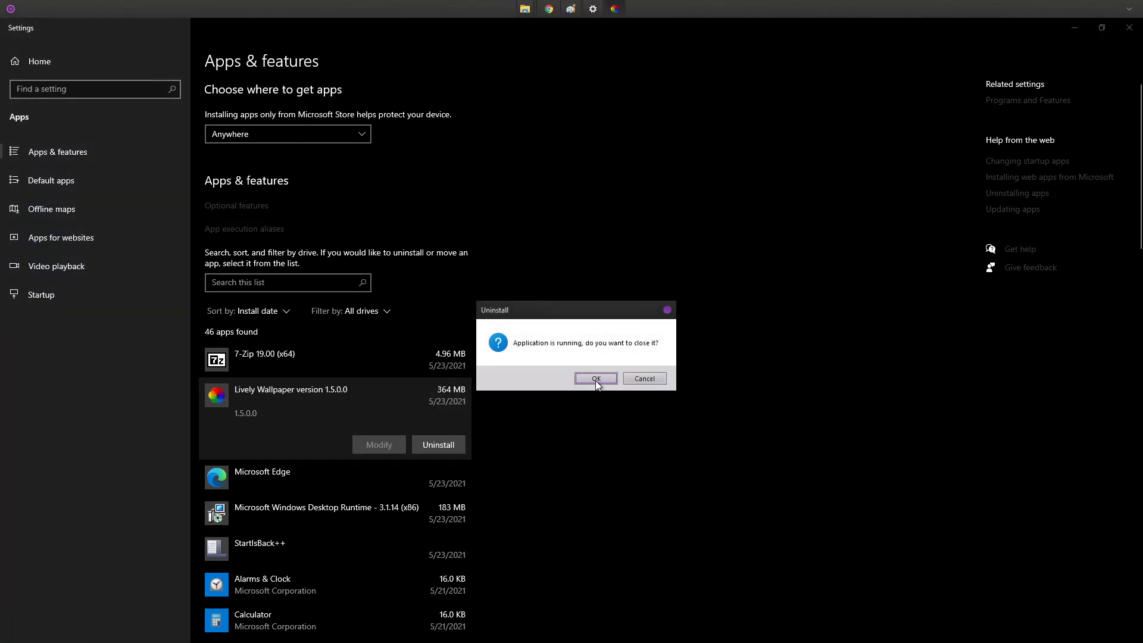
{"action": "left_click", "coordinate": [596, 380]}
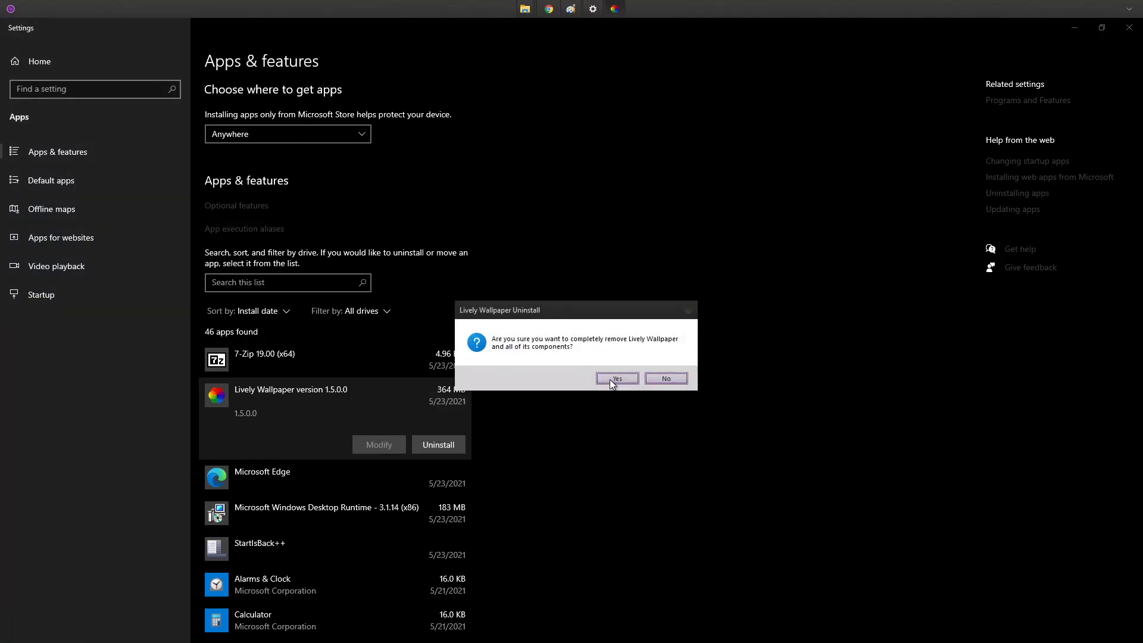
{"action": "left_click", "coordinate": [610, 379]}
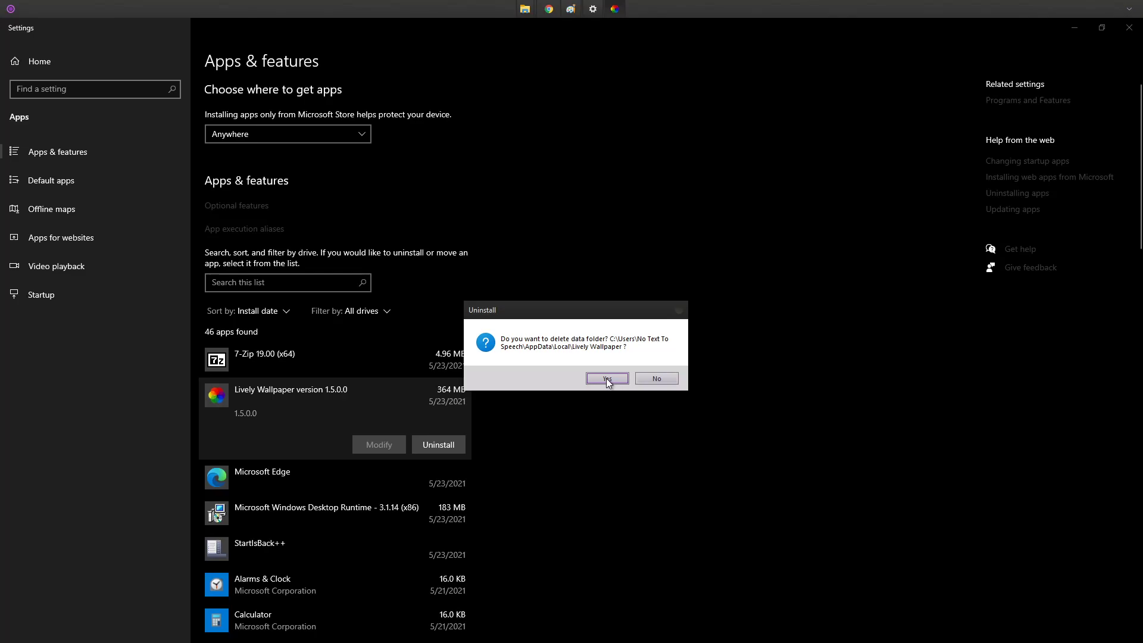
{"action": "left_click", "coordinate": [607, 379]}
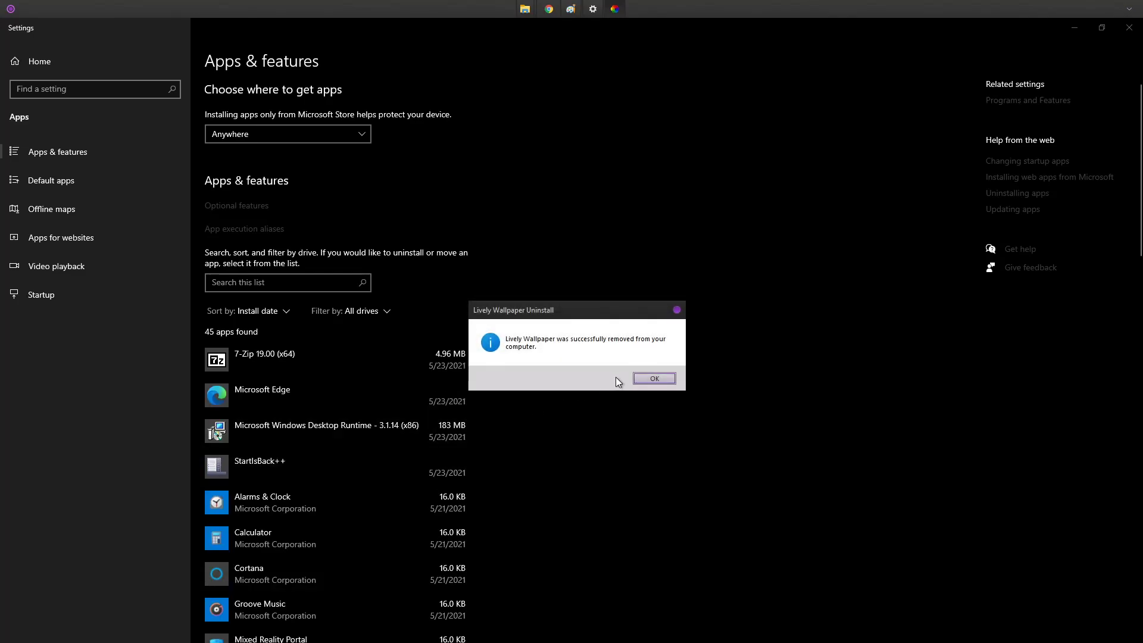
{"action": "left_click", "coordinate": [653, 378]}
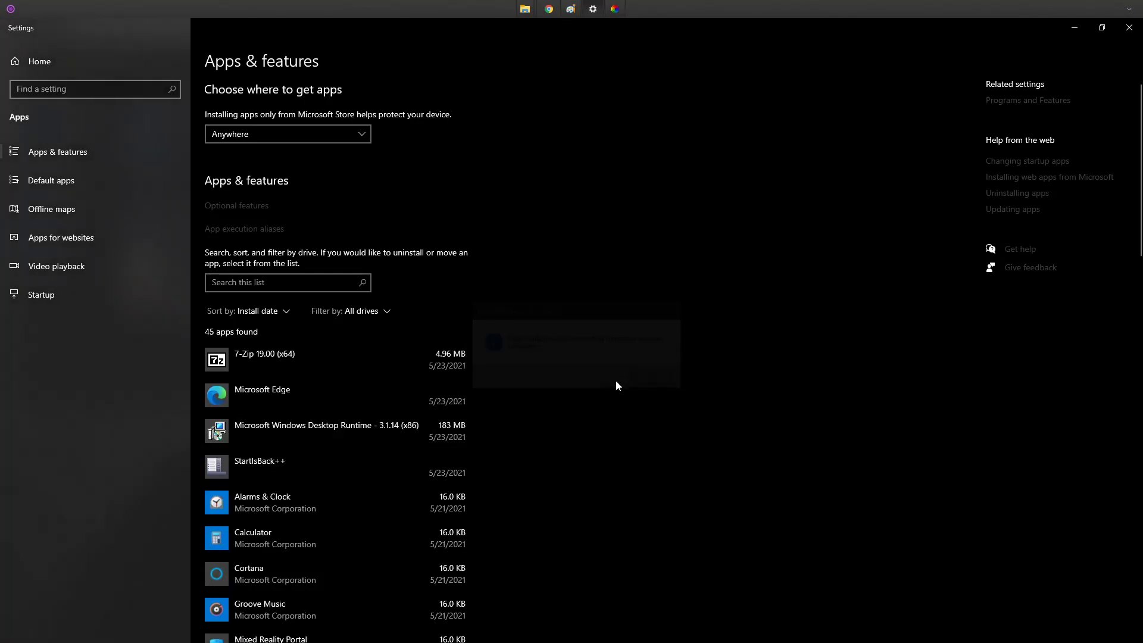
Step: Uninstall StartIsBack++ together with its settings and license data, and close the Settings and Paint windows
{"action": "left_click", "coordinate": [284, 459]}
{"action": "left_click", "coordinate": [430, 516]}
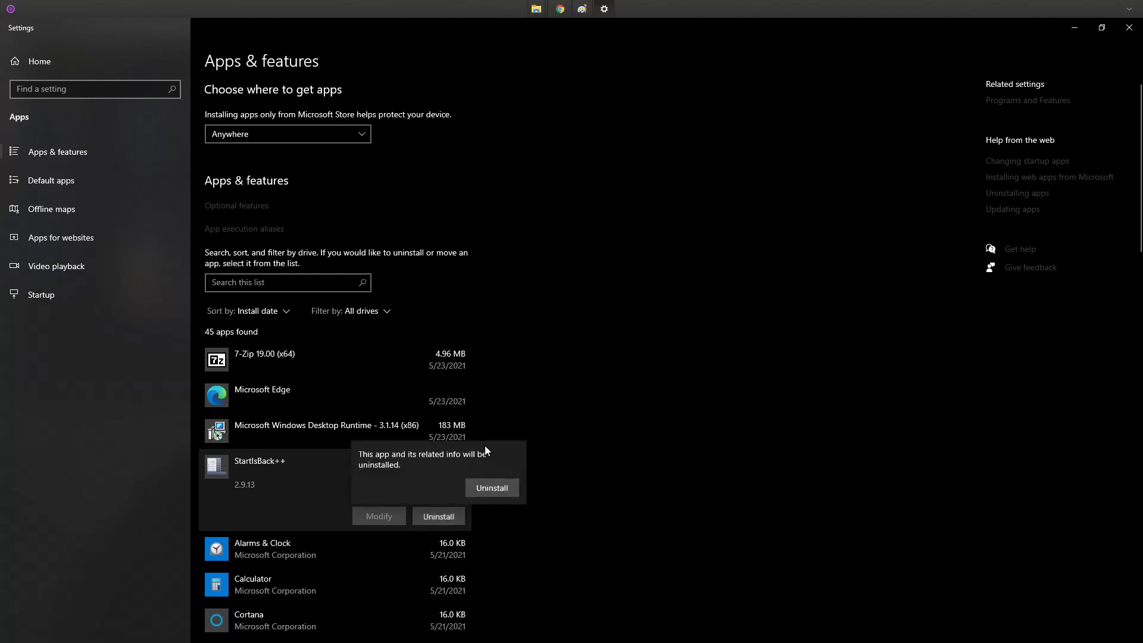
{"action": "left_click", "coordinate": [492, 487]}
{"action": "left_click", "coordinate": [510, 398]}
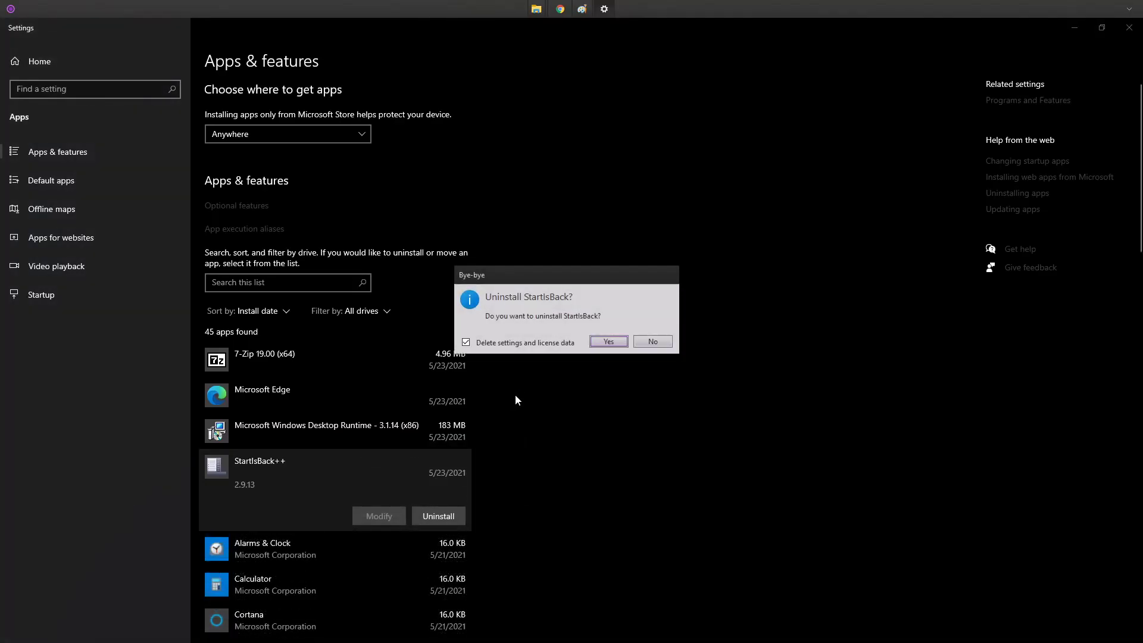
{"action": "left_click", "coordinate": [596, 343]}
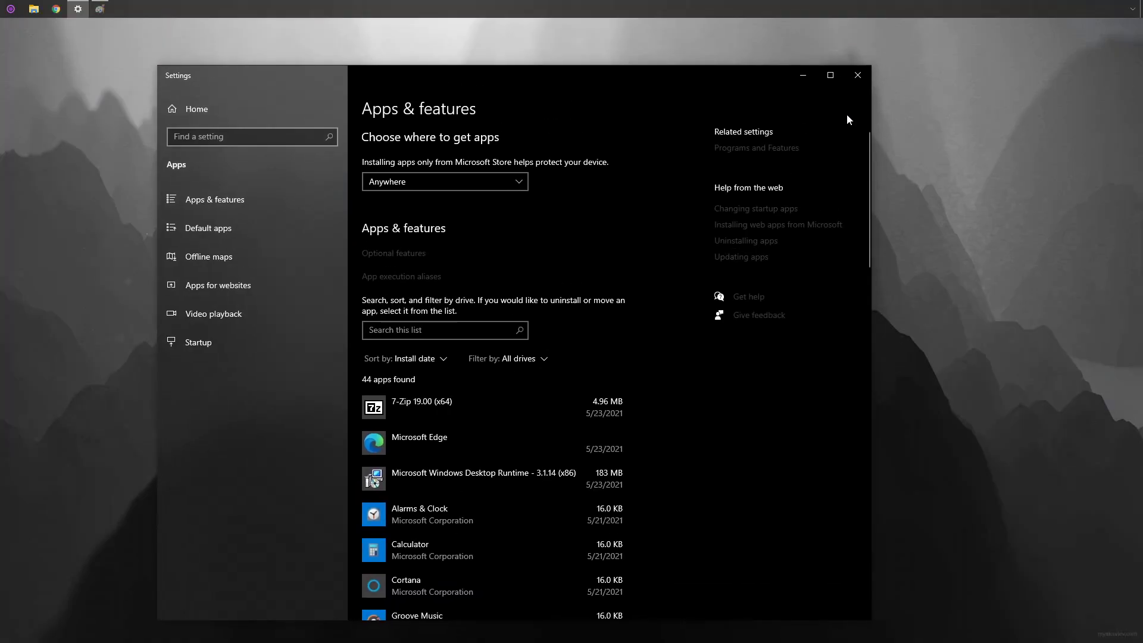
{"action": "left_click", "coordinate": [864, 81]}
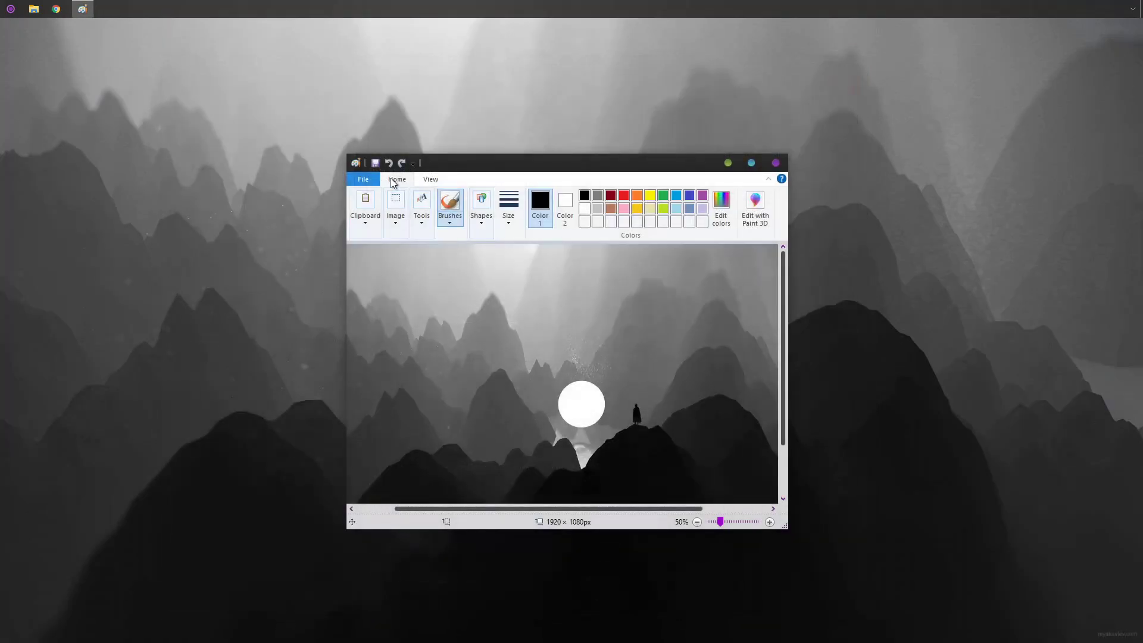
{"action": "left_click", "coordinate": [780, 162]}
Step: Open the desktop's personalization settings and apply the default Windows theme
{"action": "right_click", "coordinate": [411, 282]}
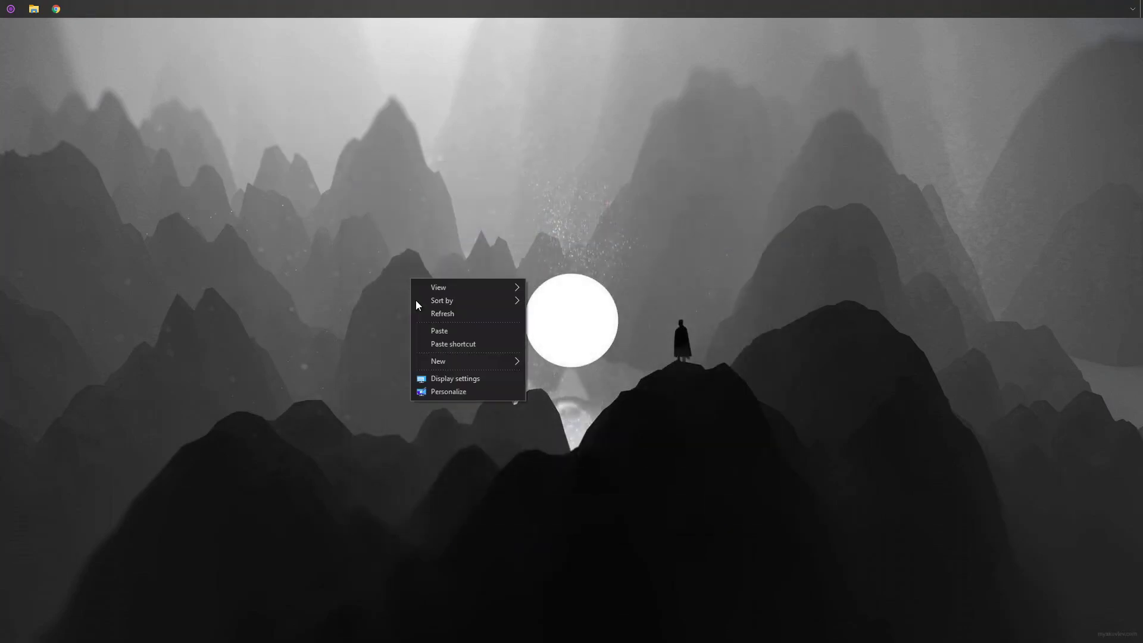
{"action": "left_click", "coordinate": [448, 393]}
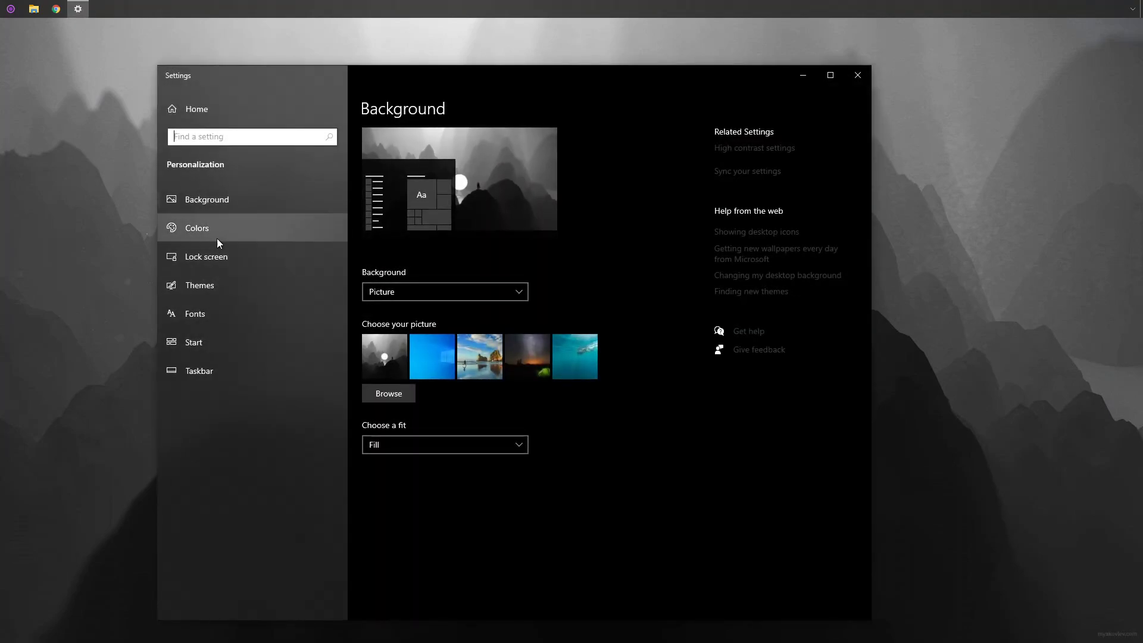
{"action": "left_click", "coordinate": [193, 285]}
{"action": "left_click_drag", "start_coordinate": [529, 80], "coordinate": [526, 33]}
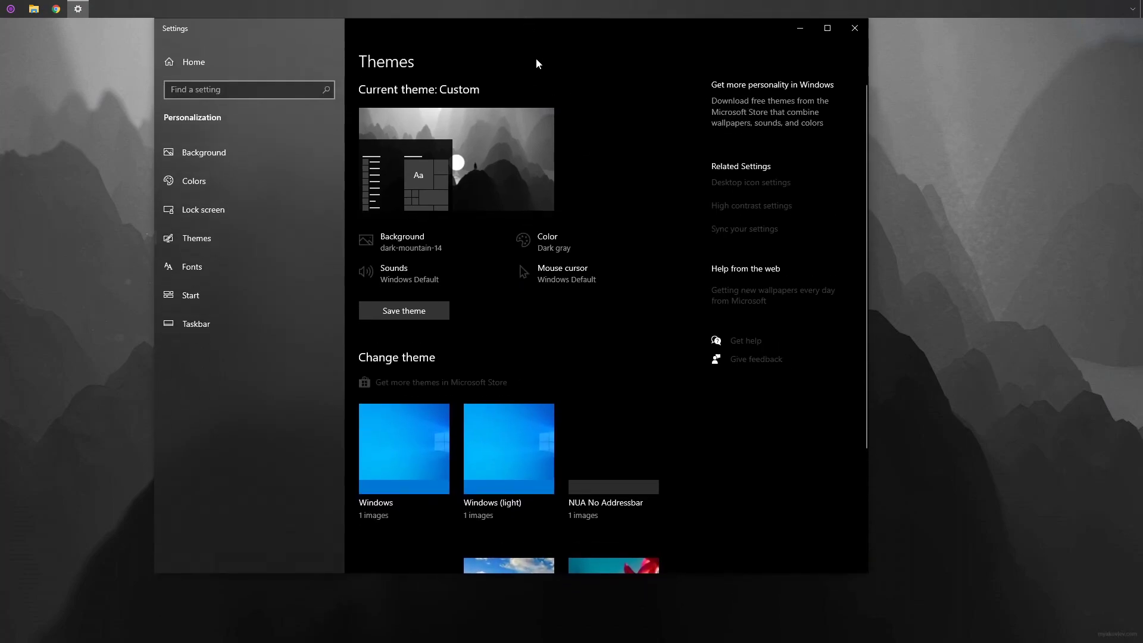
{"action": "scroll", "coordinate": [596, 355], "scroll_direction": "down", "scroll_amount": 3}
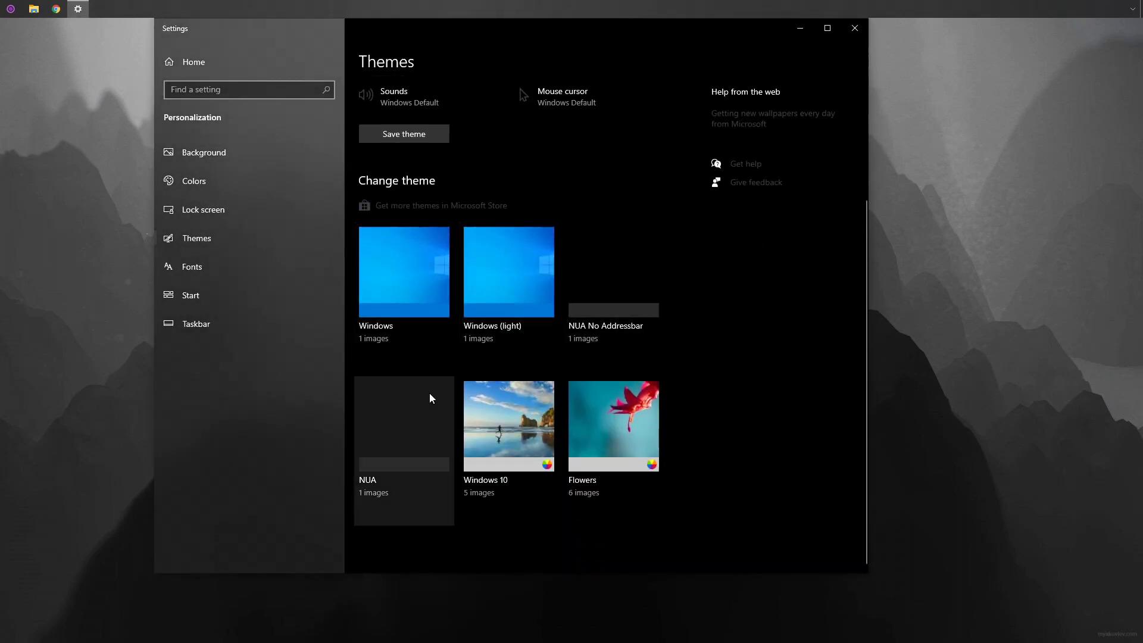
{"action": "left_click", "coordinate": [391, 304]}
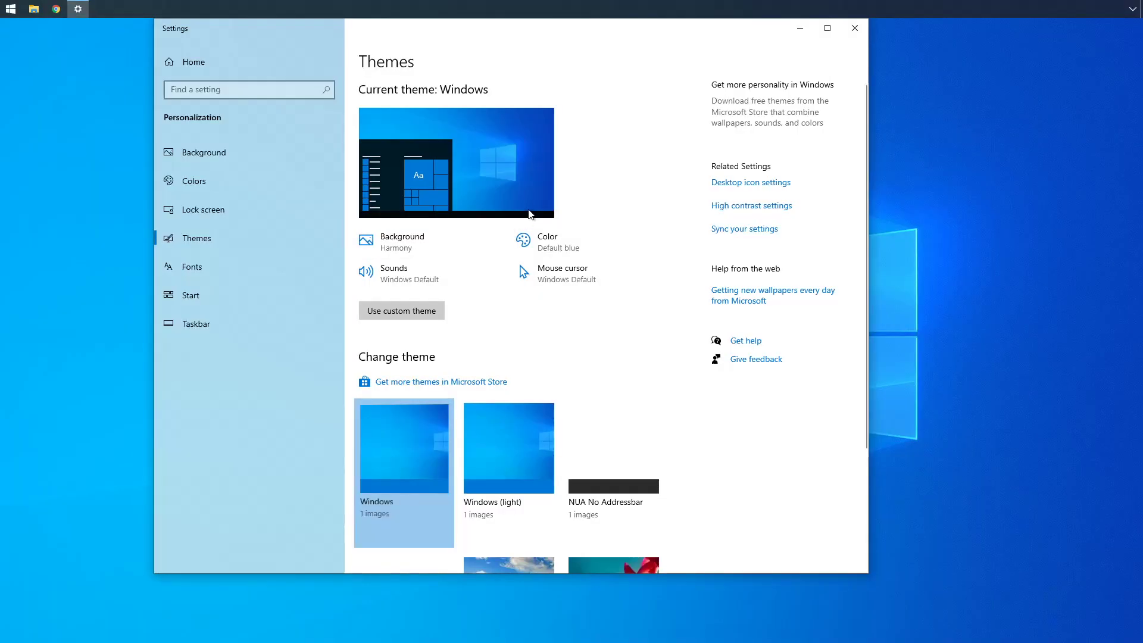
Step: Set the Windows color mode to Dark, choose the dark mountain picture as desktop background, and close Settings
{"action": "left_click", "coordinate": [239, 180]}
{"action": "left_click", "coordinate": [448, 243]}
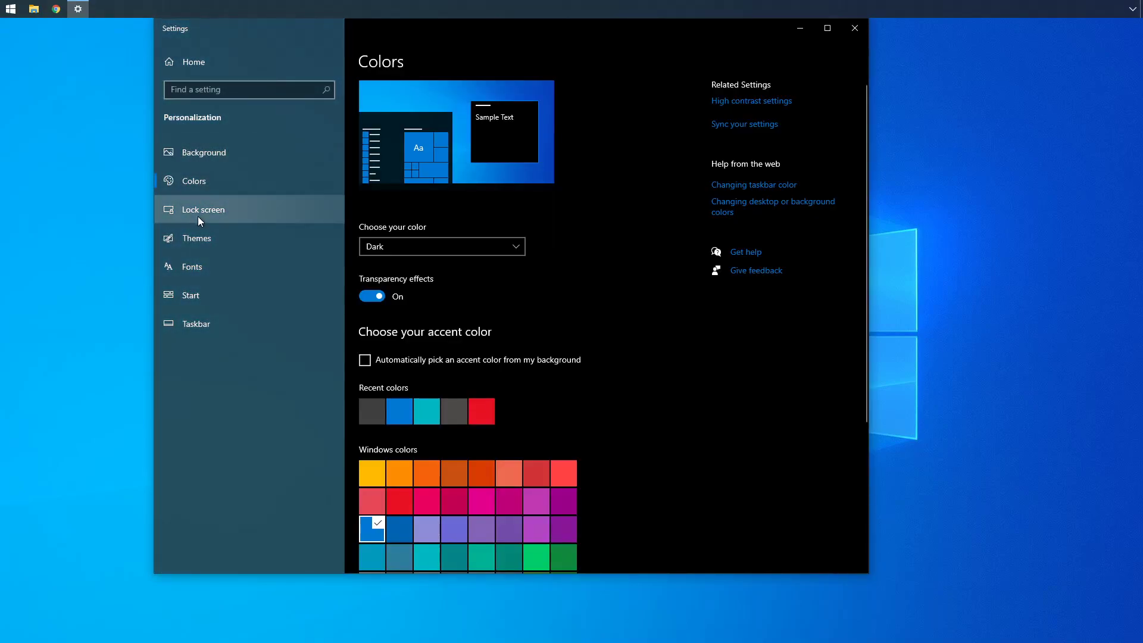
{"action": "left_click", "coordinate": [206, 156]}
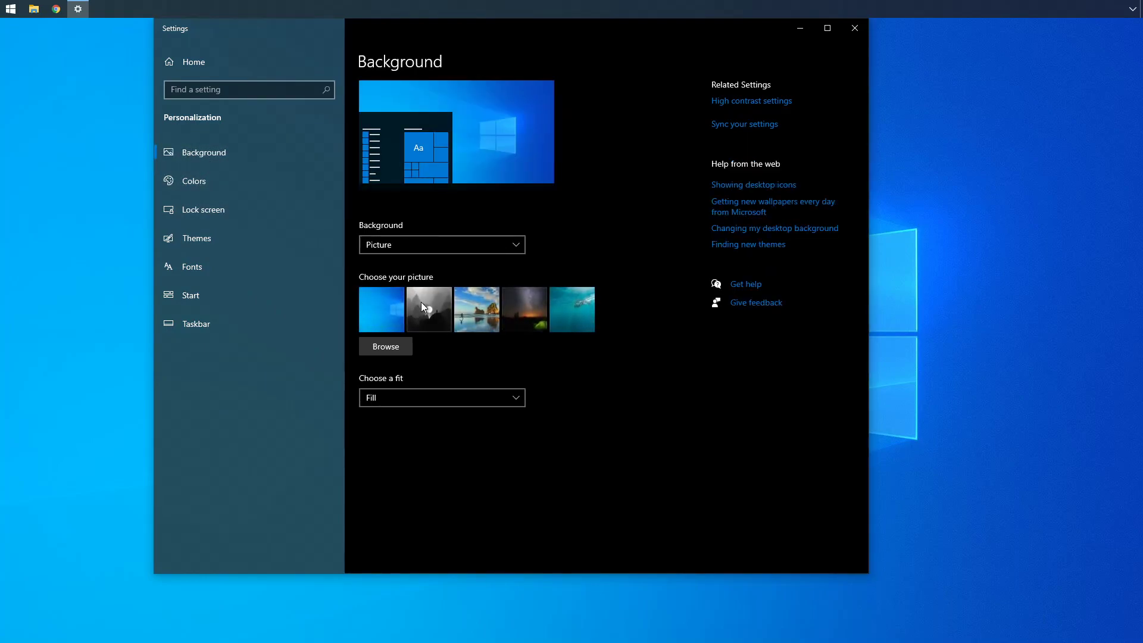
{"action": "left_click", "coordinate": [423, 305]}
{"action": "left_click", "coordinate": [855, 28]}
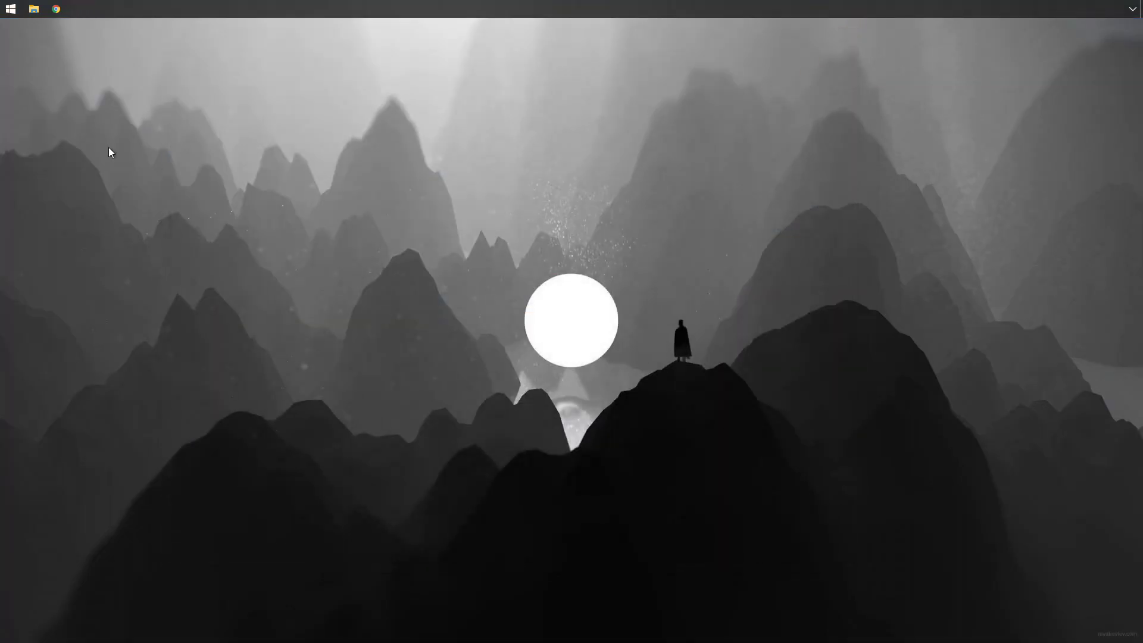
Step: Run ThemeTool from the Downloads folder as administrator, agree to its license, and uninstall the SecureUxTheme patcher
{"action": "left_click", "coordinate": [34, 8]}
{"action": "double_click", "coordinate": [321, 125]}
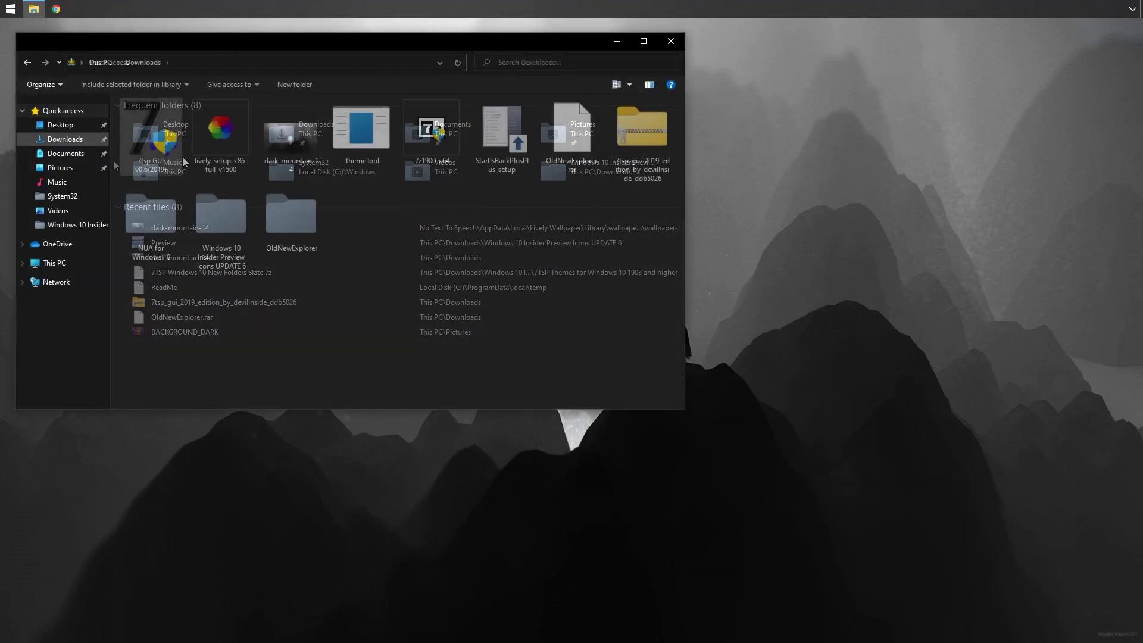
{"action": "right_click", "coordinate": [369, 133]}
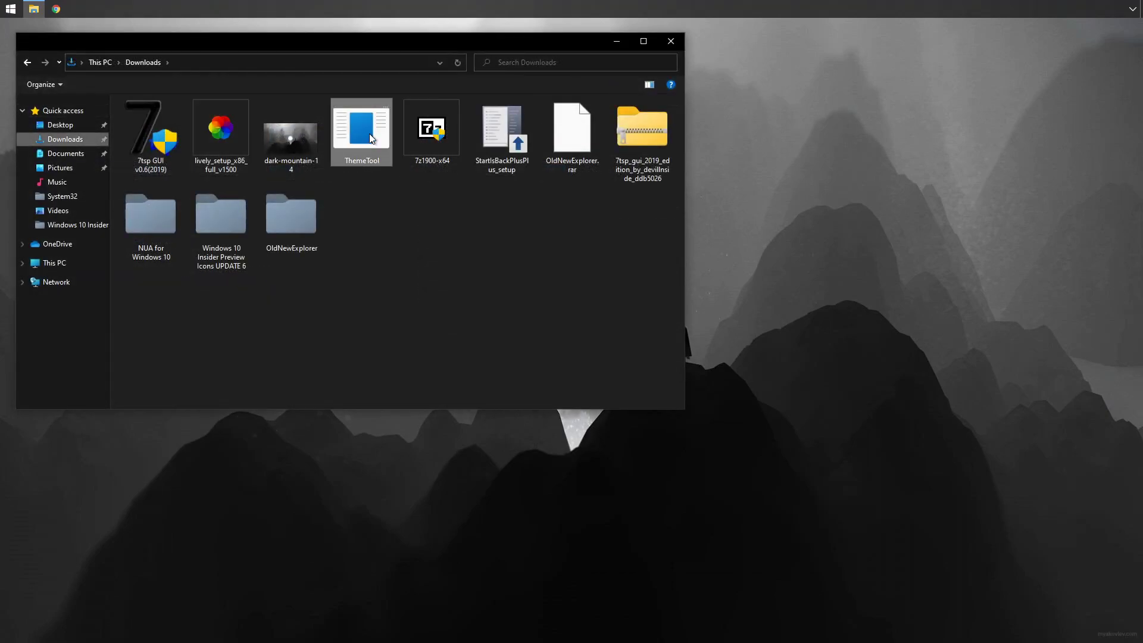
{"action": "left_click", "coordinate": [401, 156]}
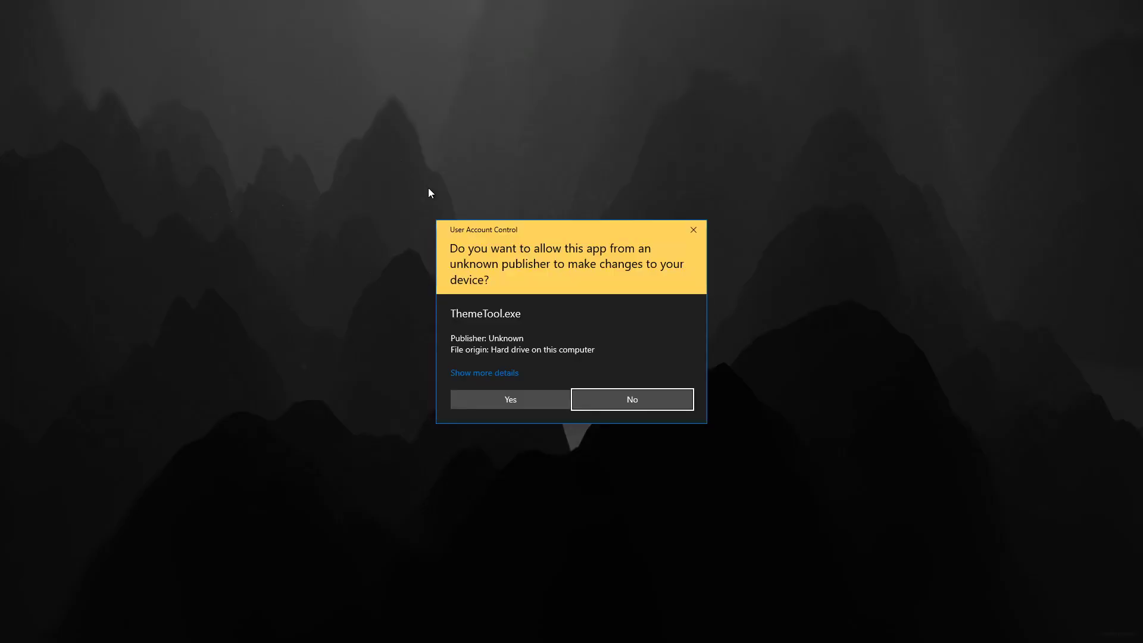
{"action": "left_click", "coordinate": [507, 403]}
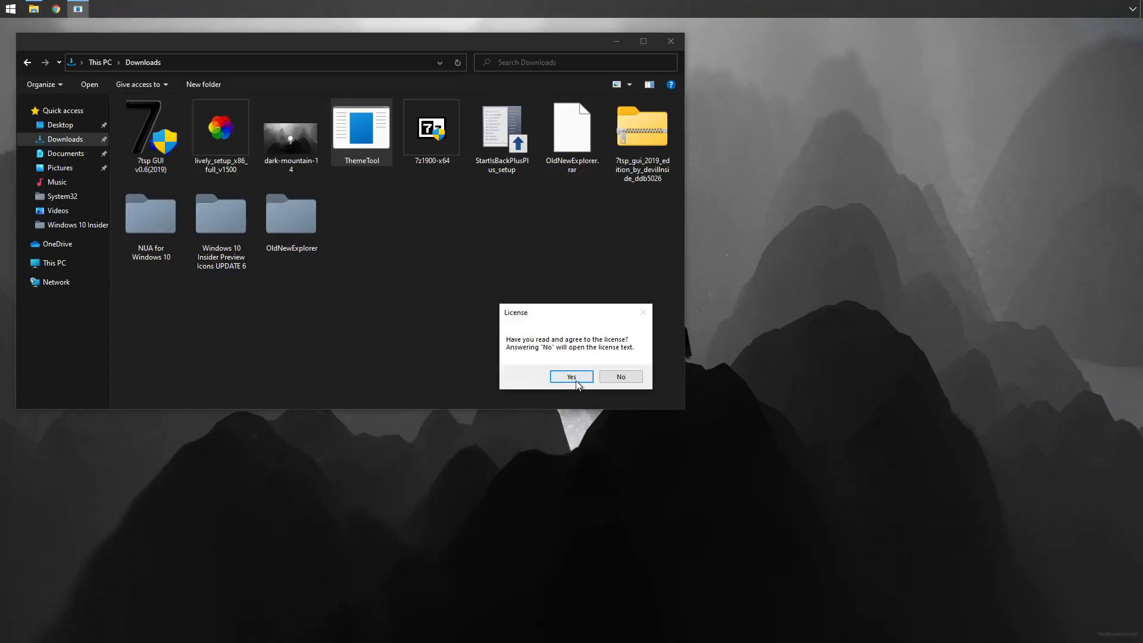
{"action": "left_click", "coordinate": [574, 380]}
{"action": "left_click_drag", "start_coordinate": [219, 26], "coordinate": [464, 142]}
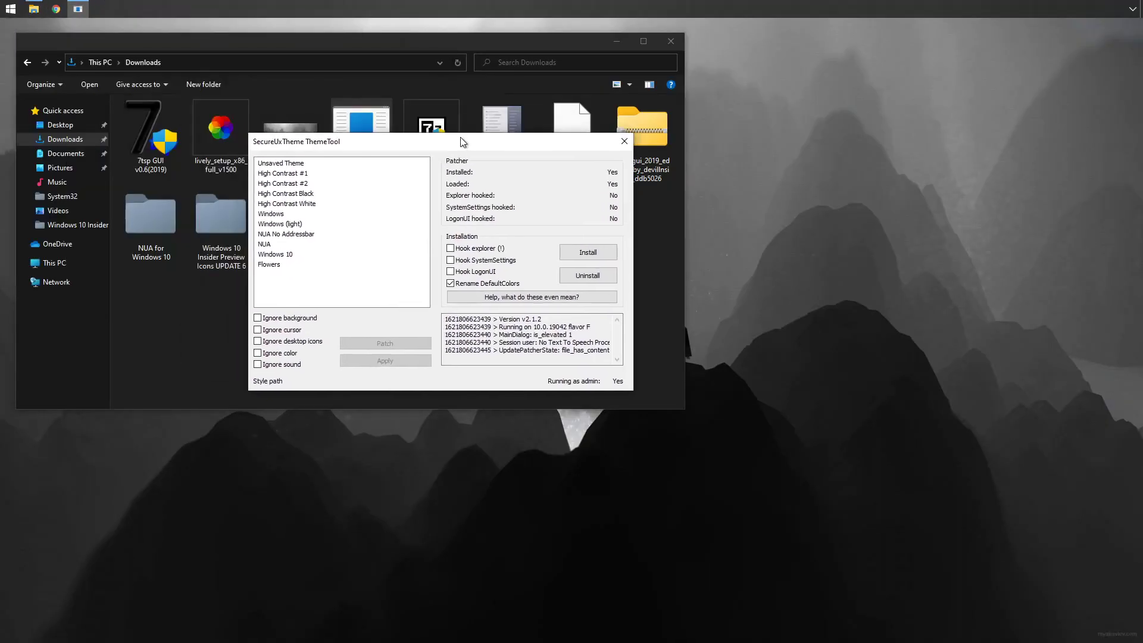
{"action": "left_click", "coordinate": [592, 276]}
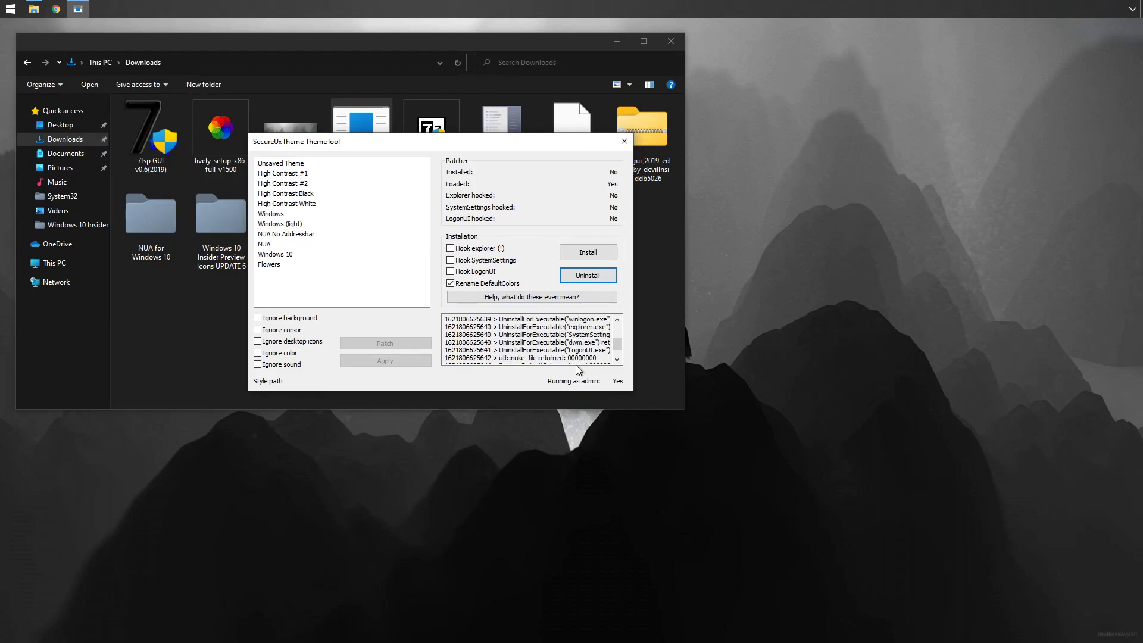
Step: Run 7tsp GUI v0.6(2019), restore the modified system files to before 7tsp was used, and reboot the computer
{"action": "double_click", "coordinate": [149, 126]}
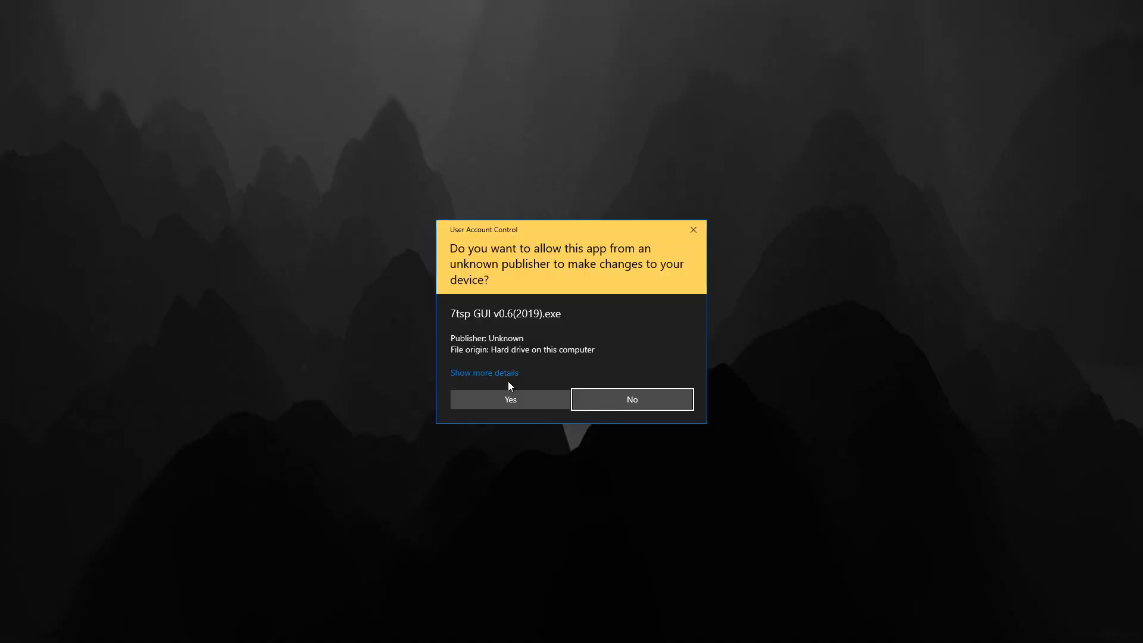
{"action": "left_click", "coordinate": [506, 397]}
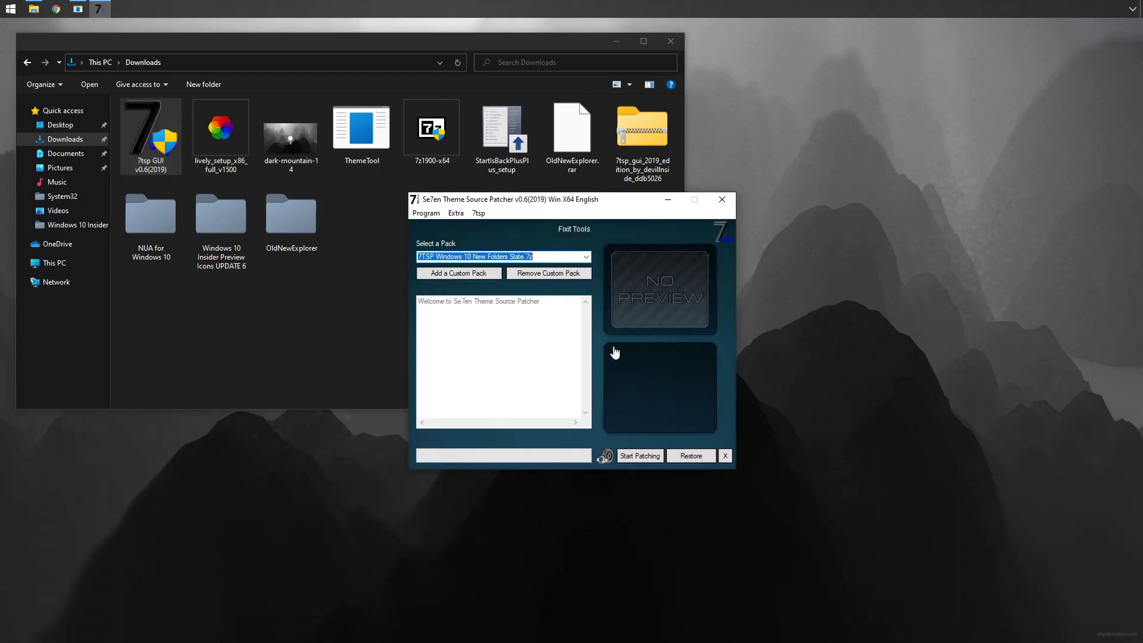
{"action": "left_click", "coordinate": [685, 456]}
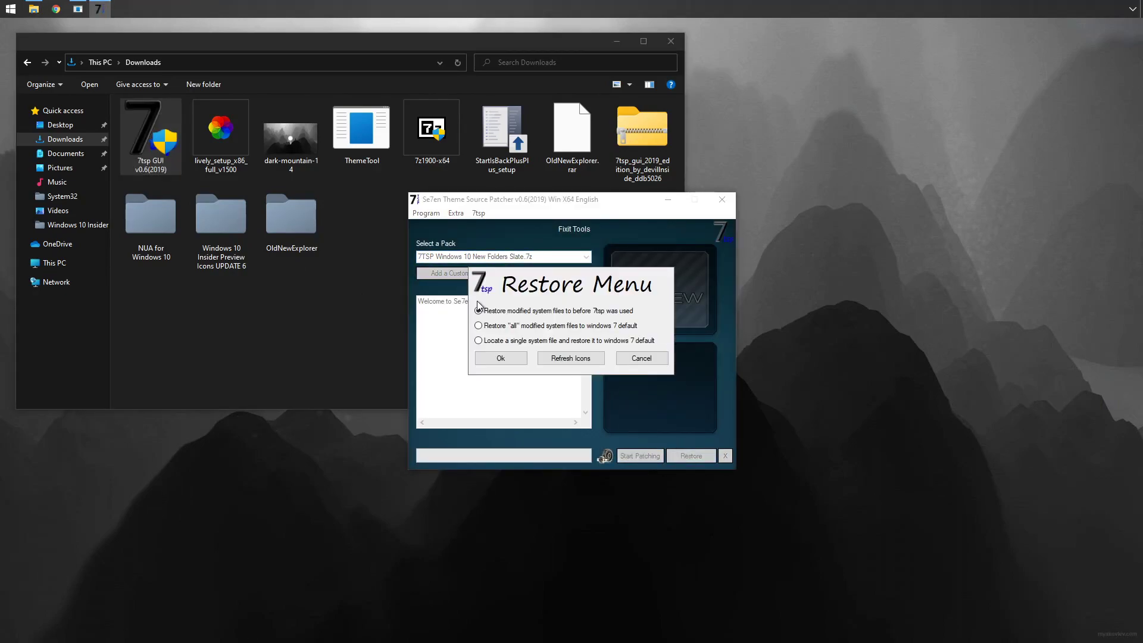
{"action": "left_click", "coordinate": [509, 360]}
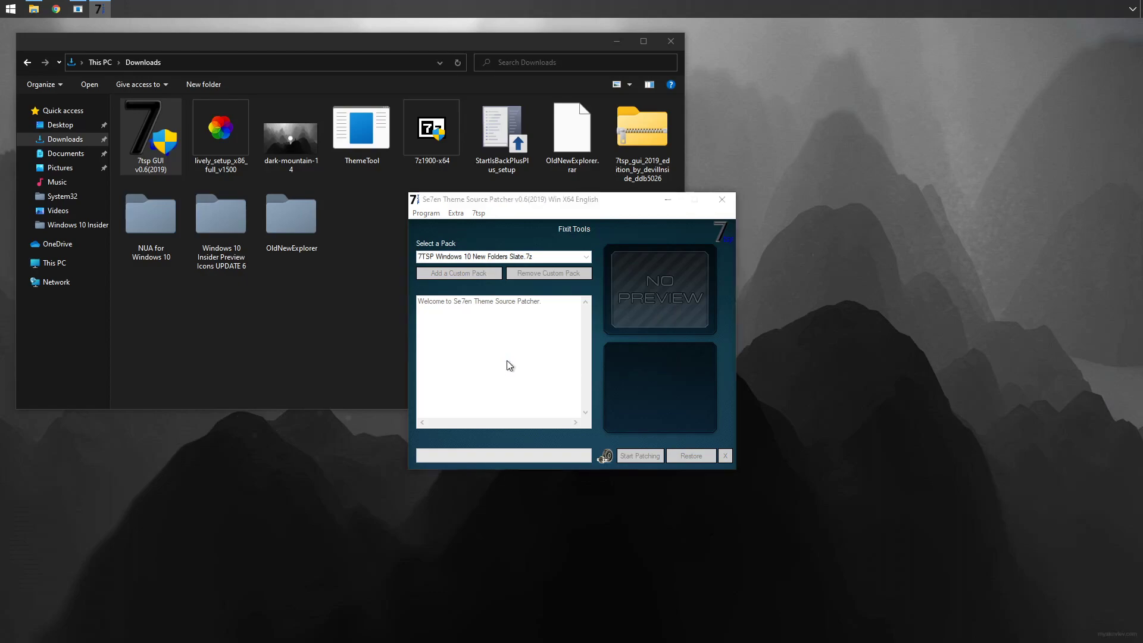
{"action": "left_click", "coordinate": [607, 378]}
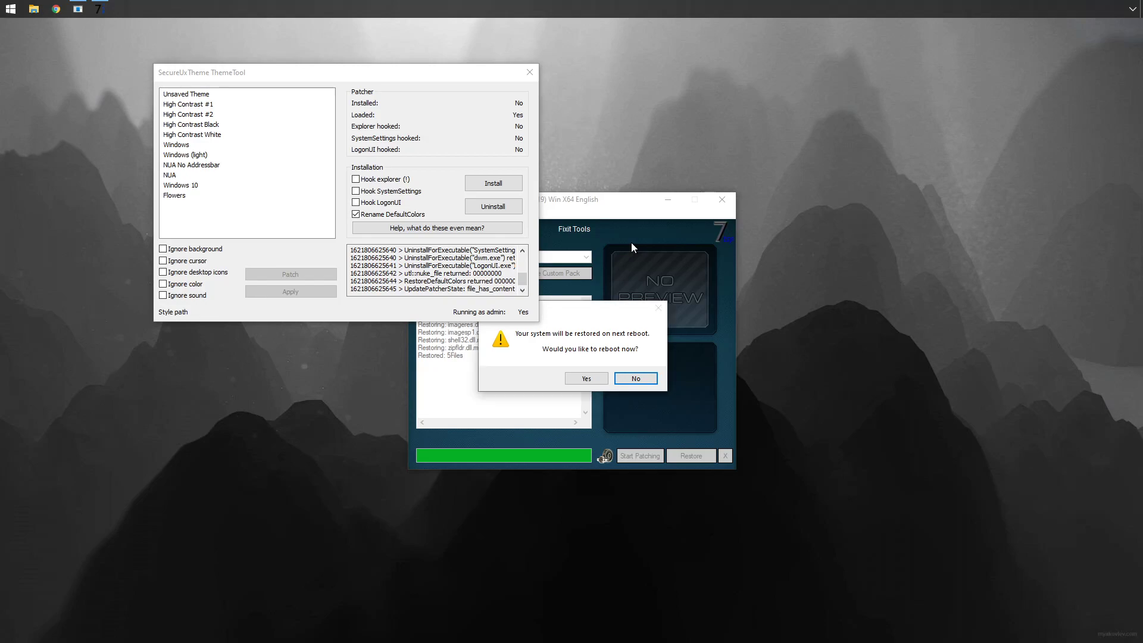
{"action": "left_click", "coordinate": [587, 378]}
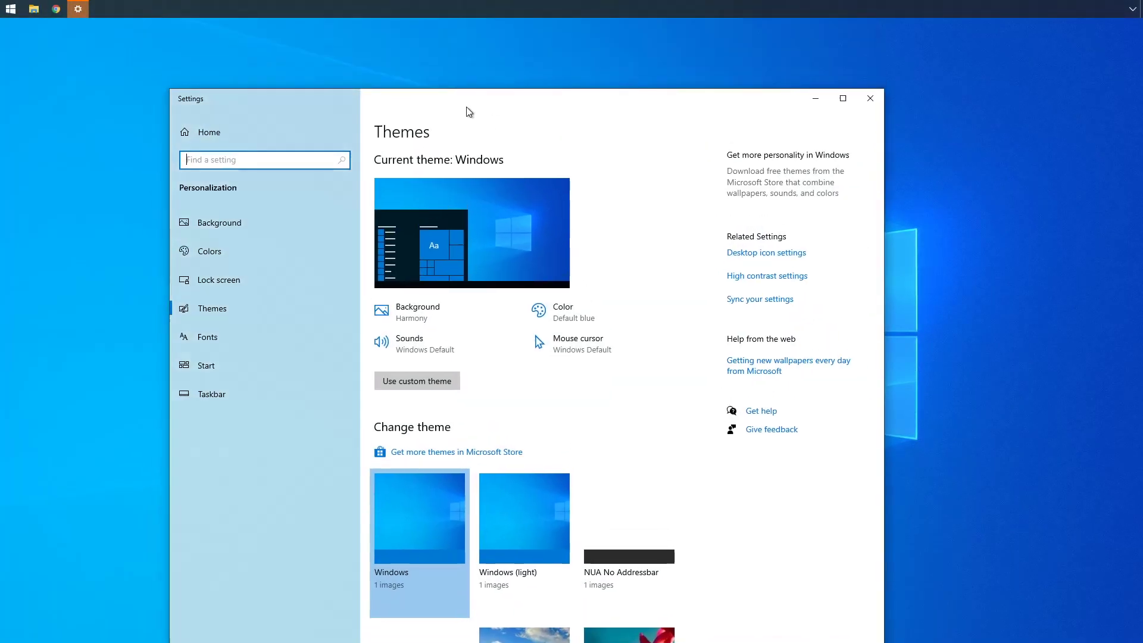
Step: Close Settings, move the taskbar to the bottom edge of the desktop, and turn on its Clock and Action Center system icons
{"action": "left_click", "coordinate": [870, 98]}
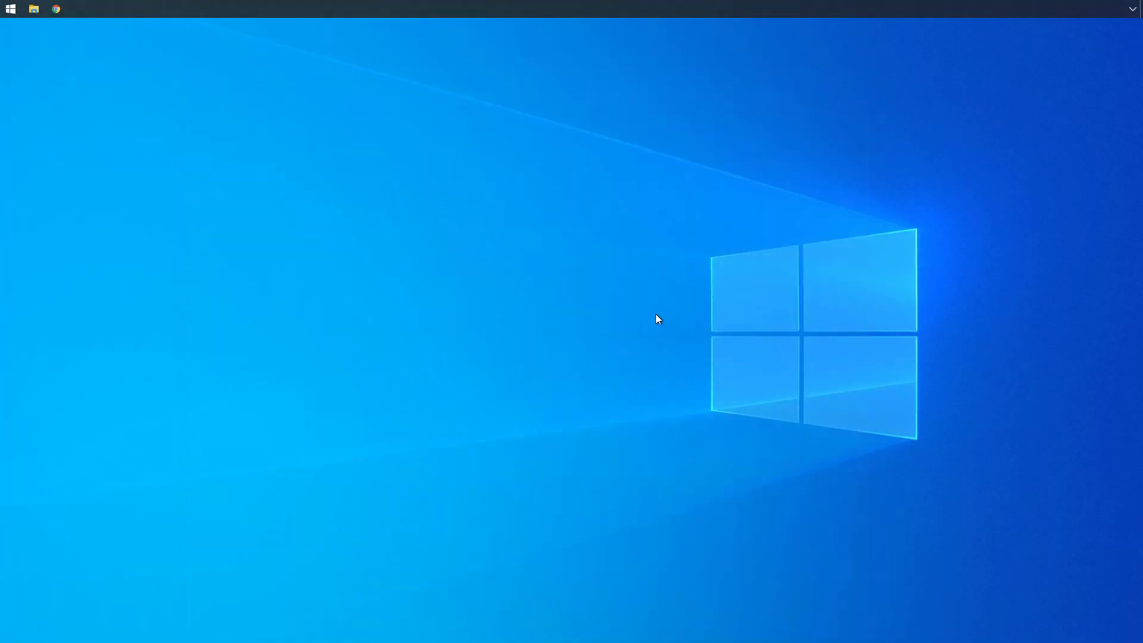
{"action": "left_click_drag", "start_coordinate": [659, 319], "coordinate": [217, 615]}
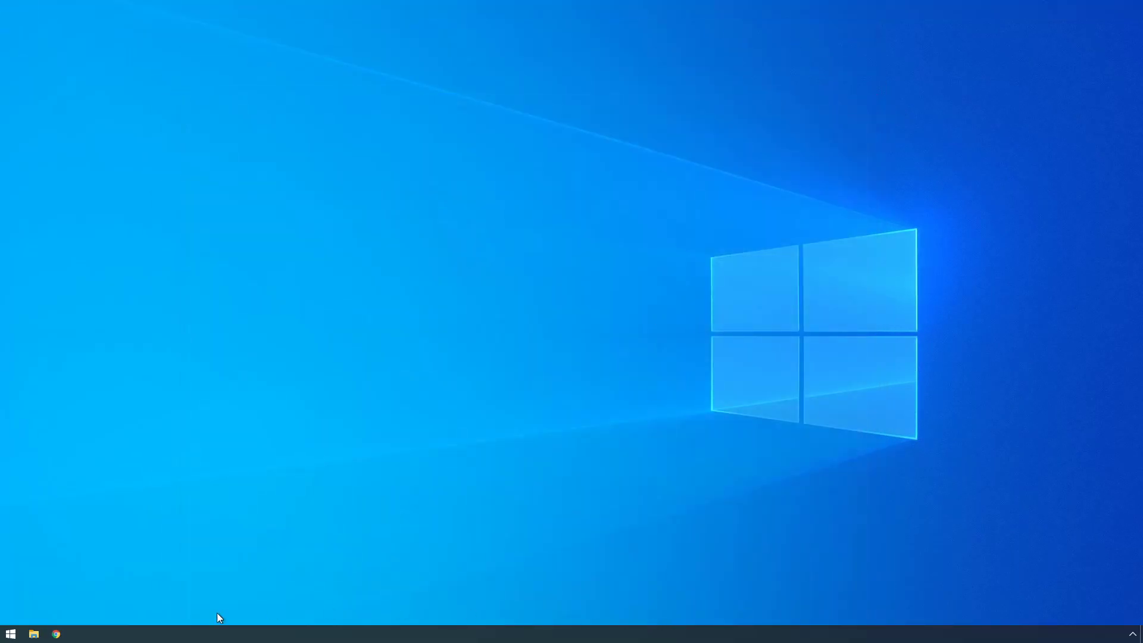
{"action": "right_click", "coordinate": [397, 636]}
{"action": "left_click", "coordinate": [443, 615]}
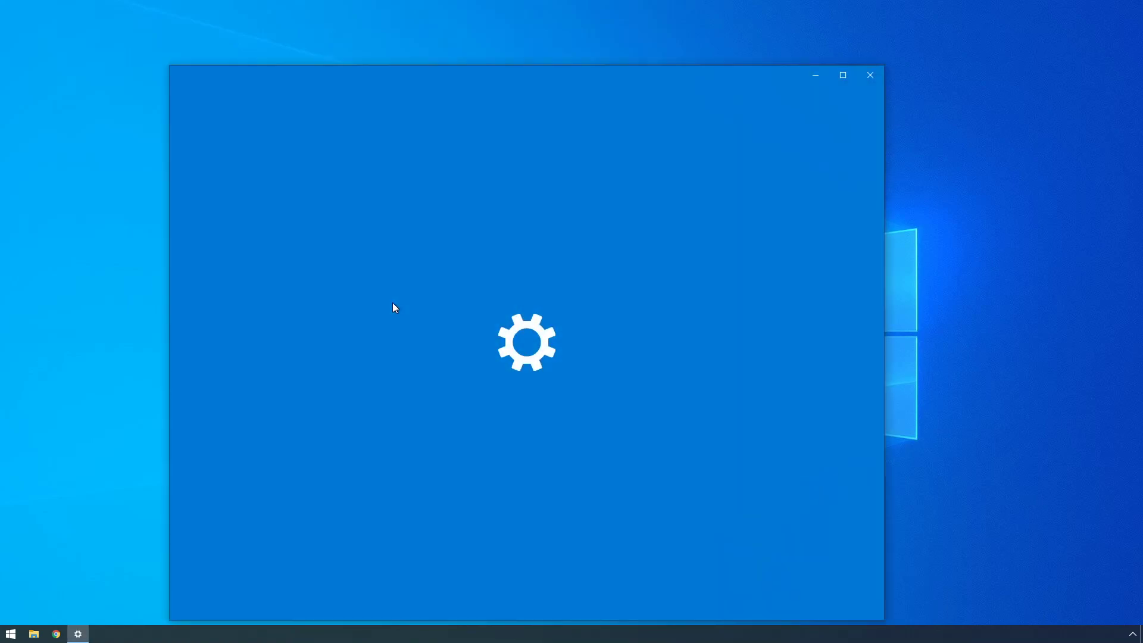
{"action": "scroll", "coordinate": [424, 345], "scroll_direction": "down", "scroll_amount": 8}
{"action": "scroll", "coordinate": [431, 320], "scroll_direction": "up", "scroll_amount": 2}
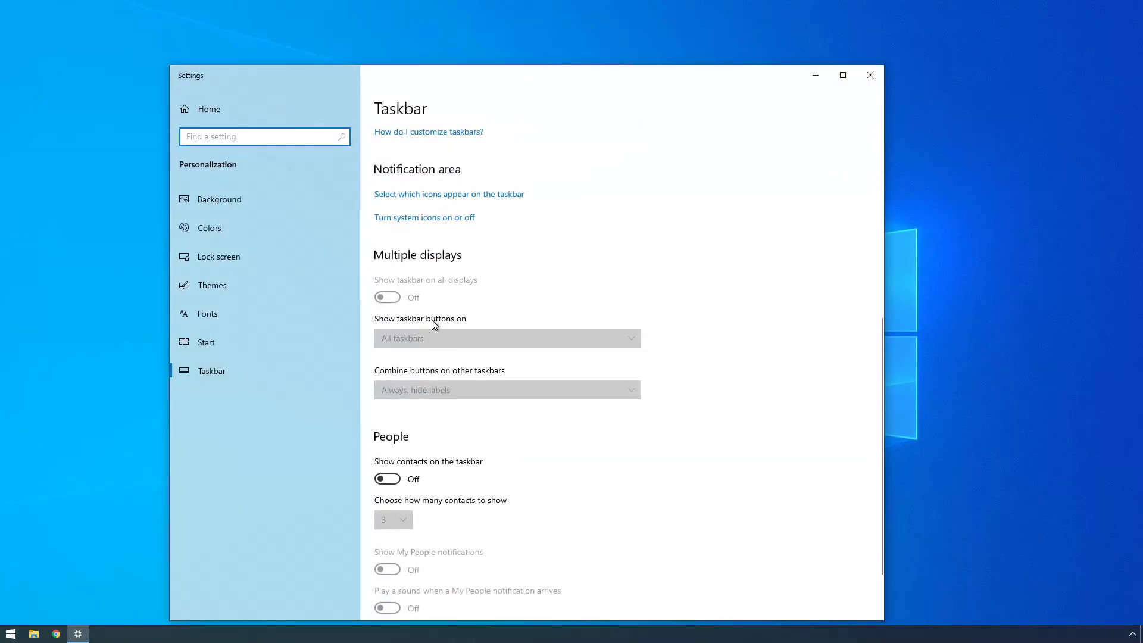
{"action": "left_click", "coordinate": [410, 223]}
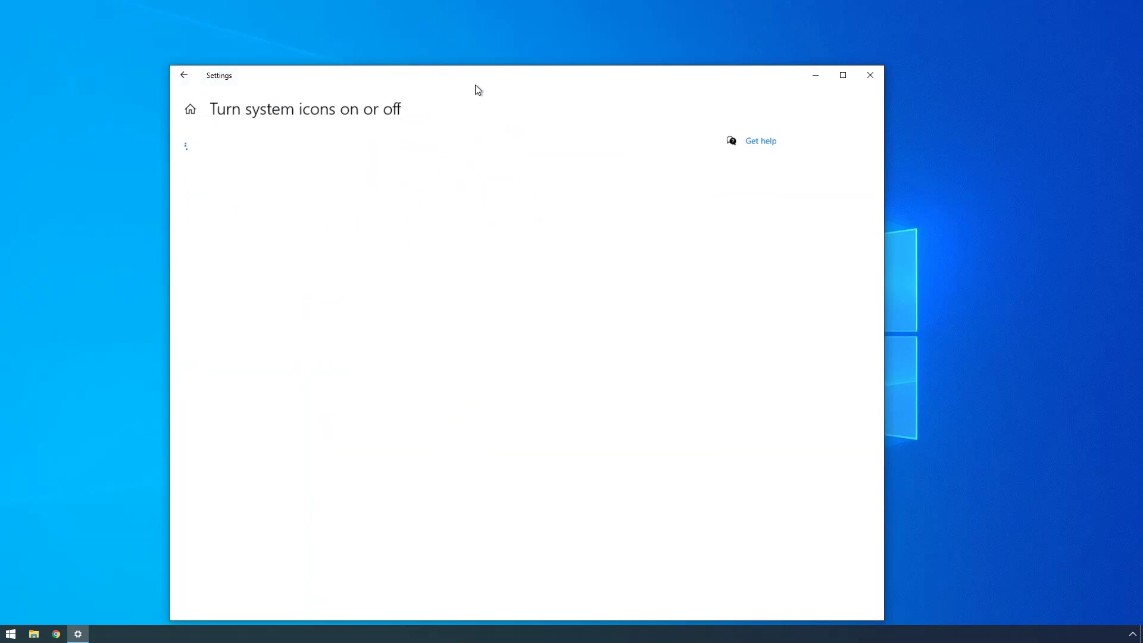
{"action": "left_click", "coordinate": [360, 121]}
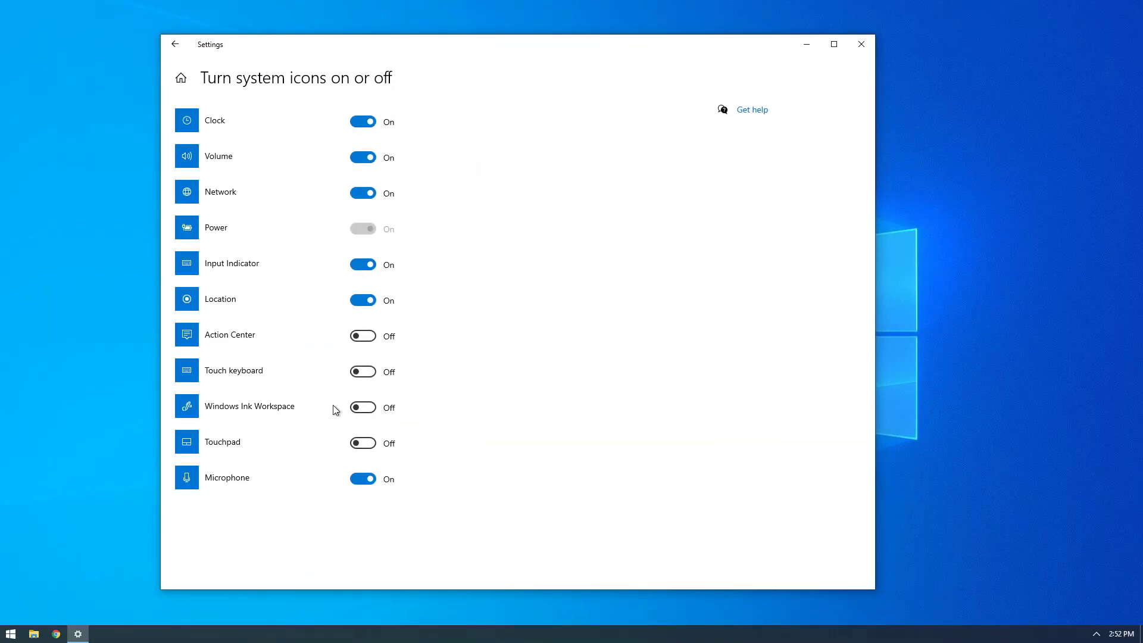
{"action": "left_click", "coordinate": [365, 340]}
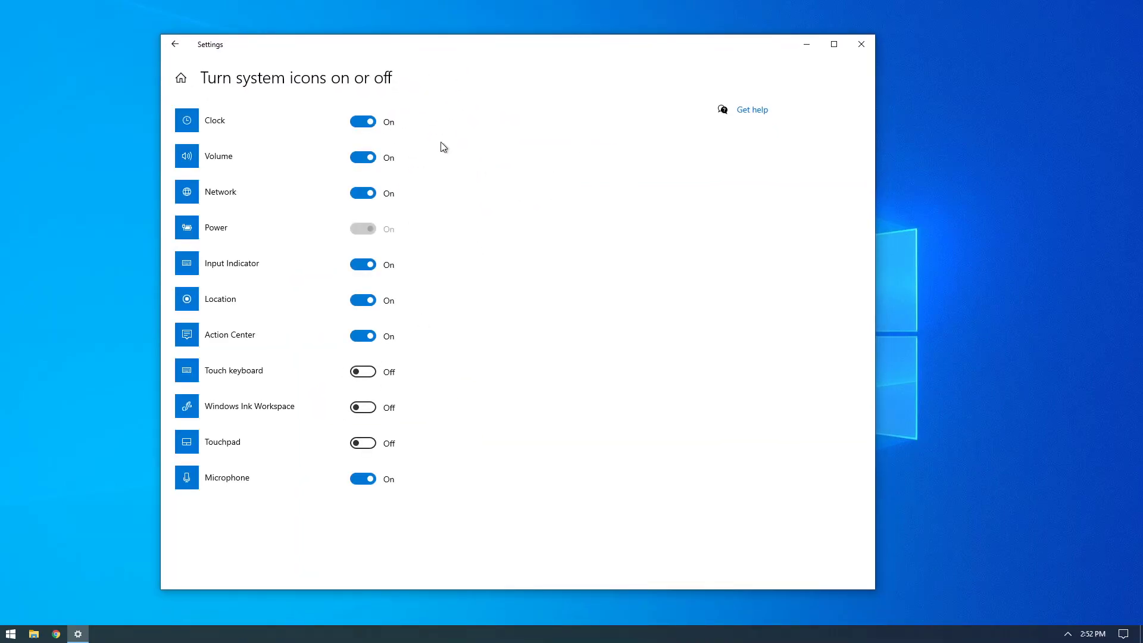
{"action": "left_click", "coordinate": [862, 44]}
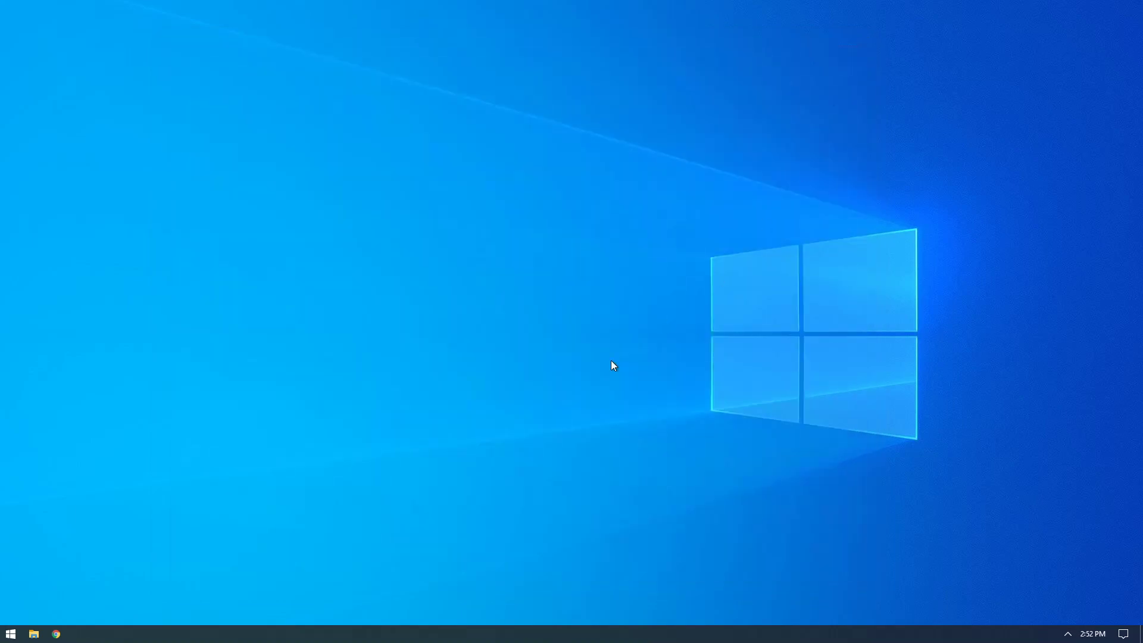
Step: Open a File Explorer window at Quick access and move it toward the middle of the desktop to check its appearance
{"action": "left_click", "coordinate": [34, 634]}
{"action": "left_click_drag", "start_coordinate": [189, 36], "coordinate": [286, 76]}
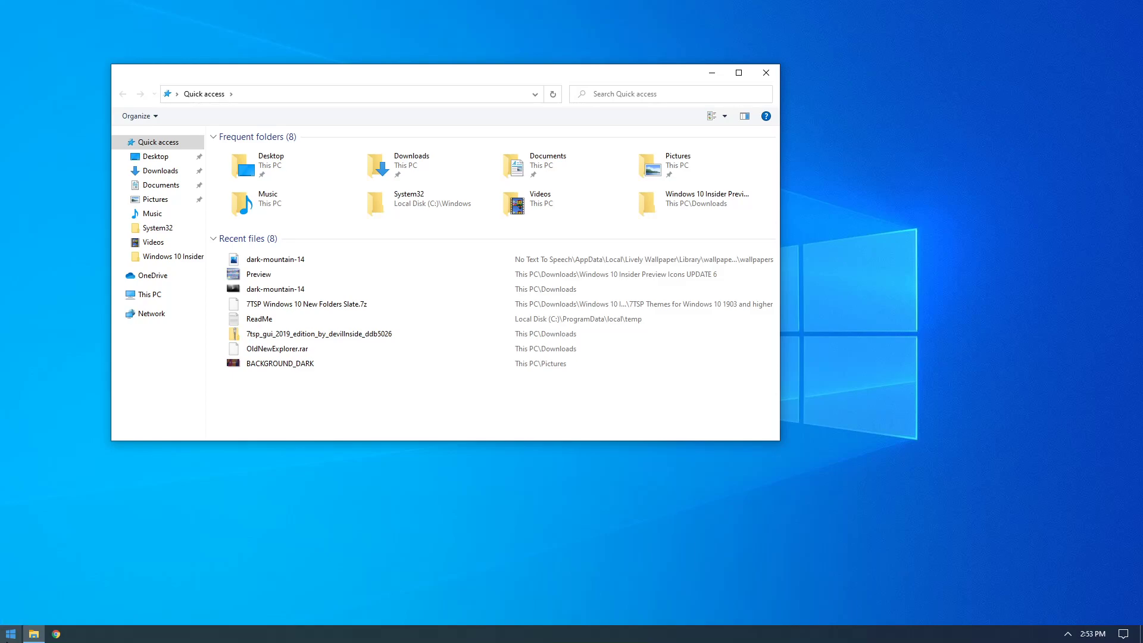
Step: Search the Start menu for "restore", open the System Protection settings, and move the dialog toward the middle of the desktop
{"action": "left_click", "coordinate": [11, 634]}
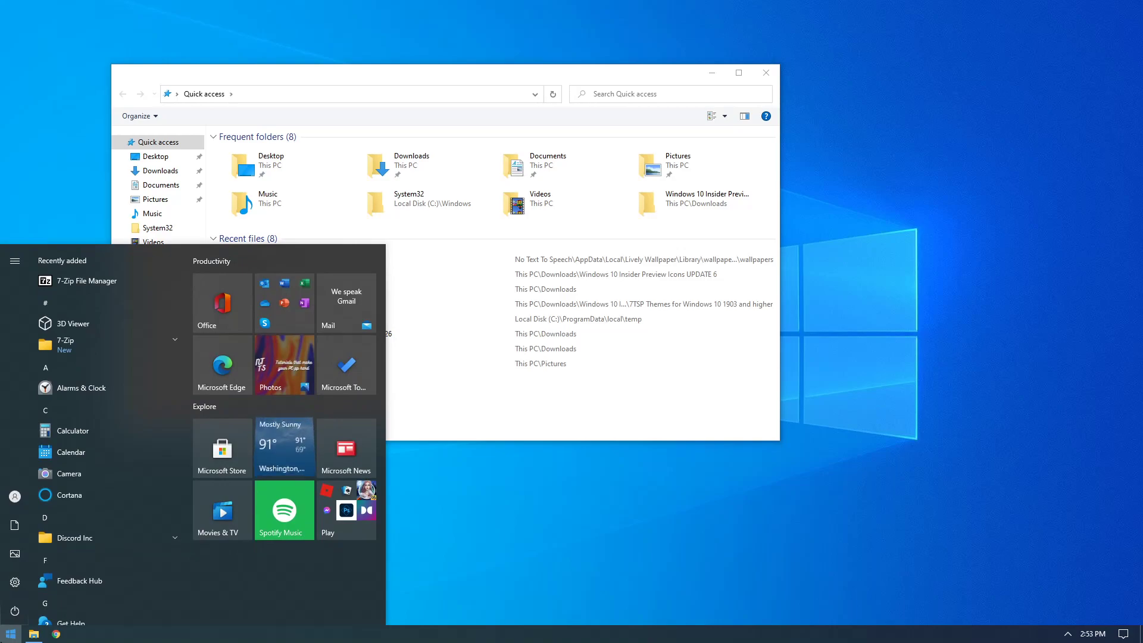
{"action": "type", "text": "restore"}
{"action": "key", "text": "Return"}
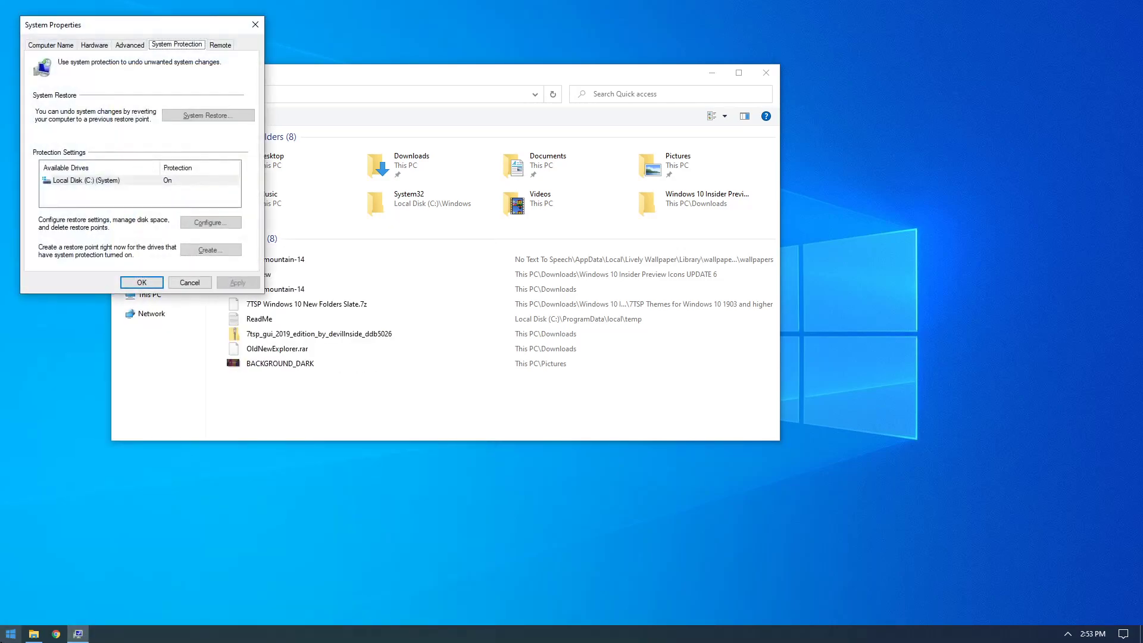
{"action": "left_click_drag", "start_coordinate": [109, 23], "coordinate": [434, 65]}
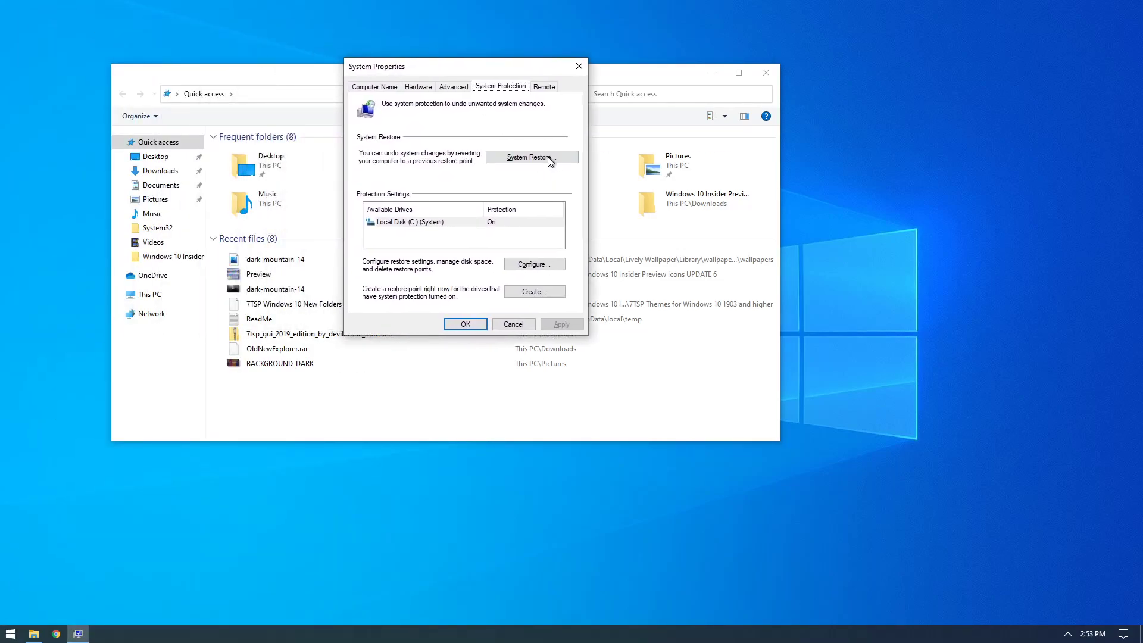
Step: Start System Restore with the manual Pre-Theme restore point from 5/23/2021 2:20:37 PM
{"action": "left_click", "coordinate": [546, 158]}
{"action": "left_click", "coordinate": [659, 443]}
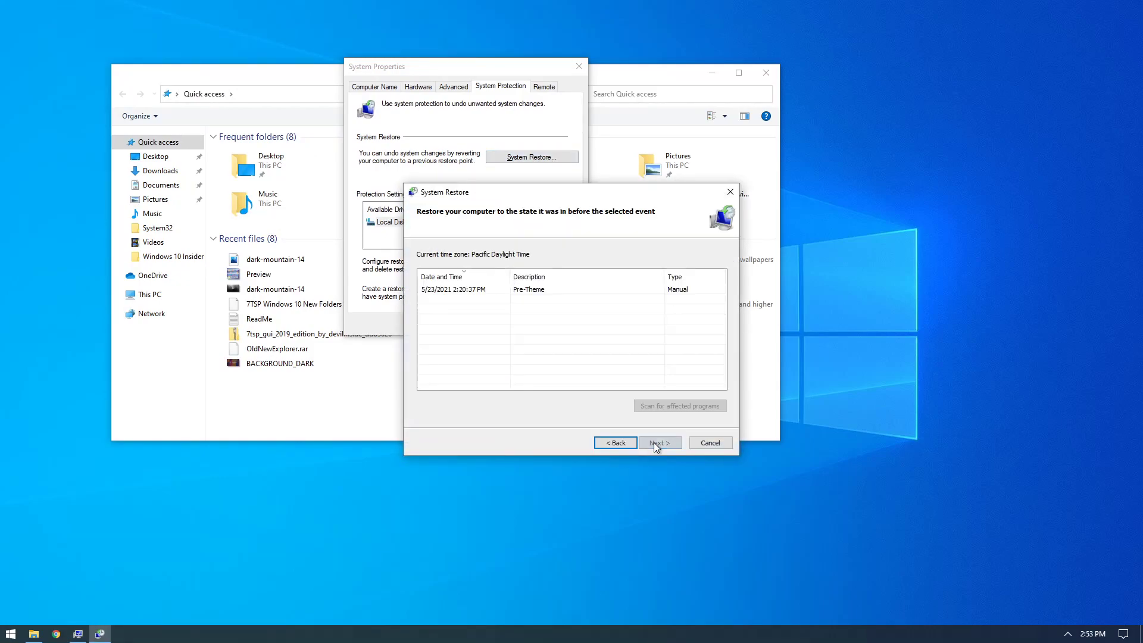
{"action": "left_click", "coordinate": [458, 290]}
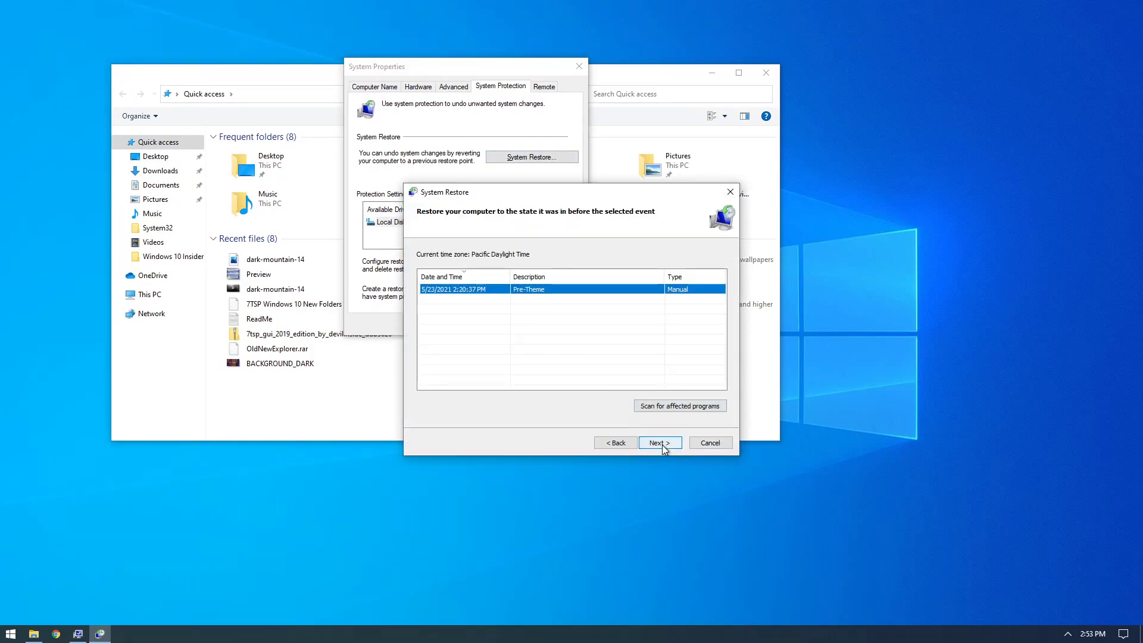
{"action": "left_click", "coordinate": [661, 444]}
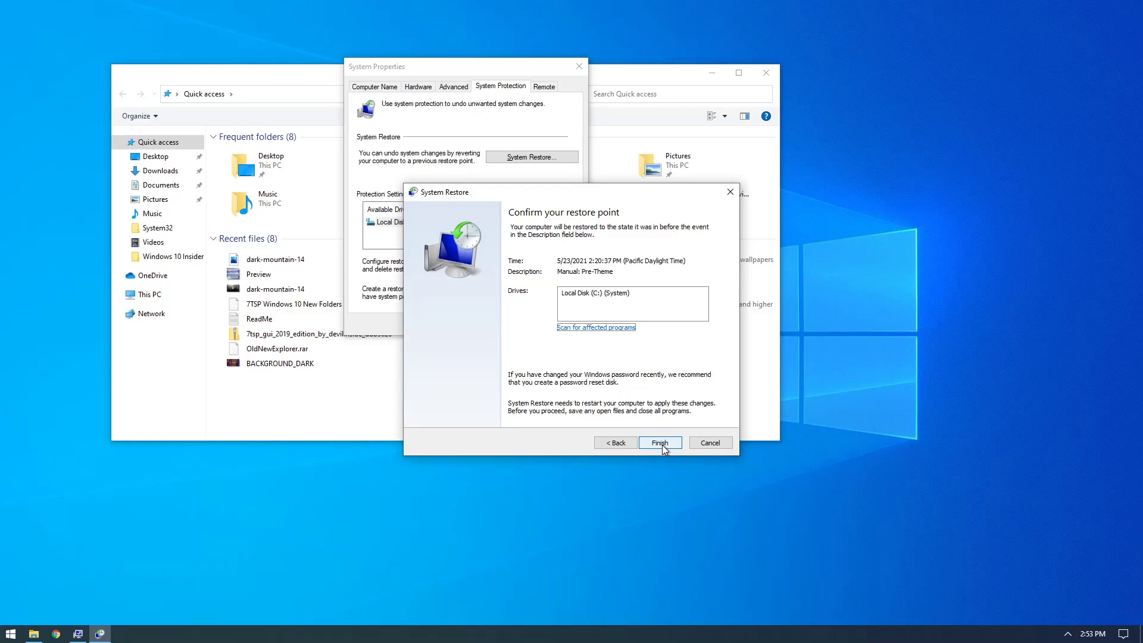
{"action": "left_click", "coordinate": [661, 444]}
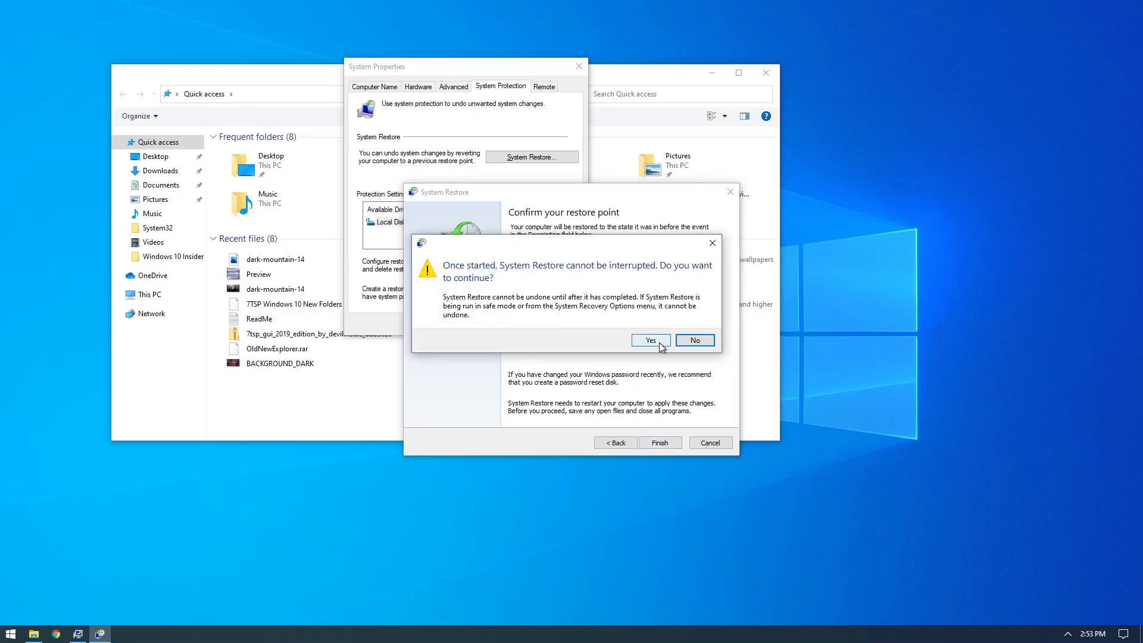